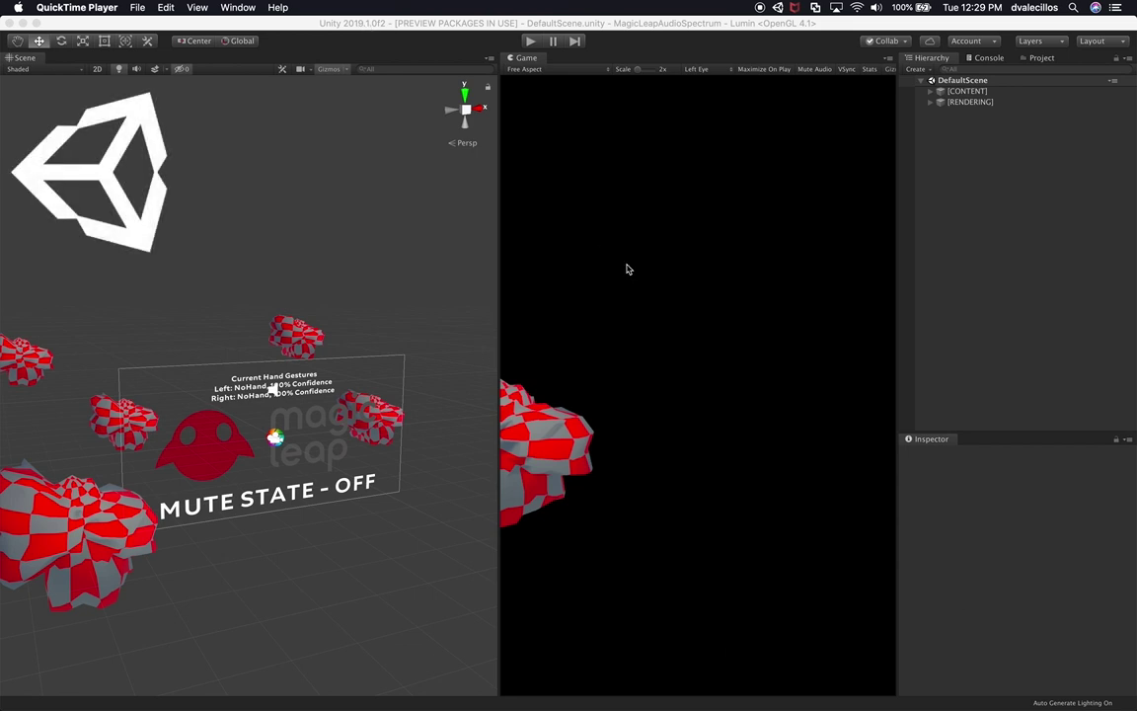
# Open Unity Hub and look over its installed Unity versions and the list of projects on disk.
pyautogui.click(779, 8)
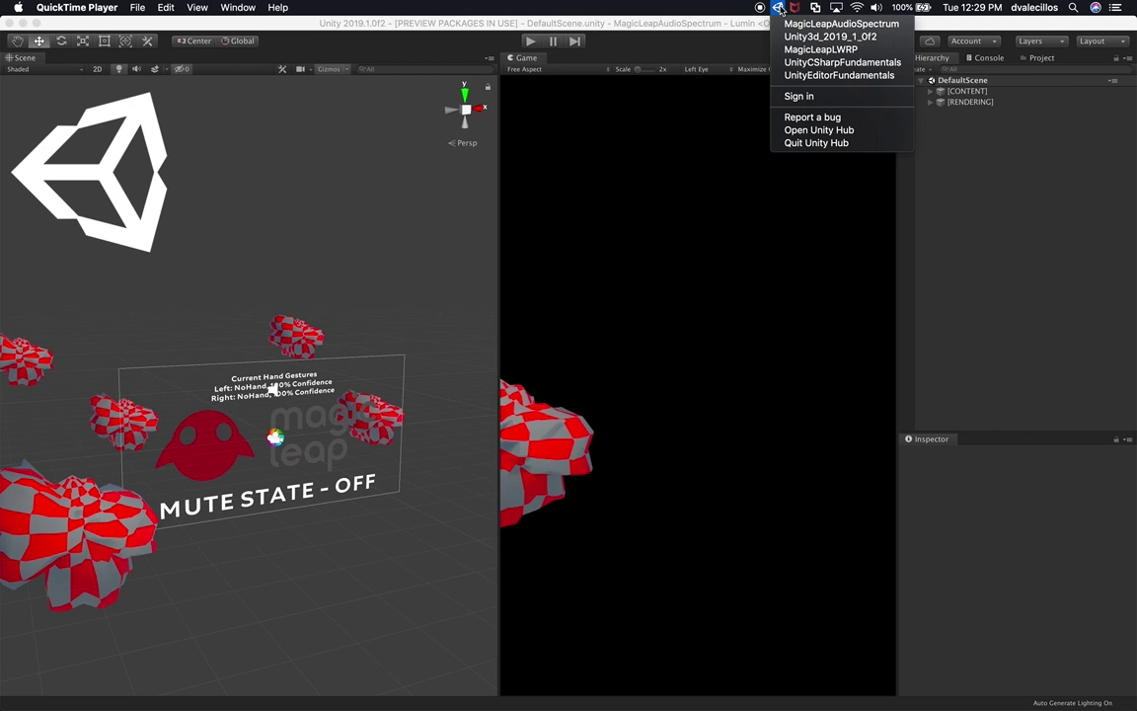
pyautogui.click(812, 132)
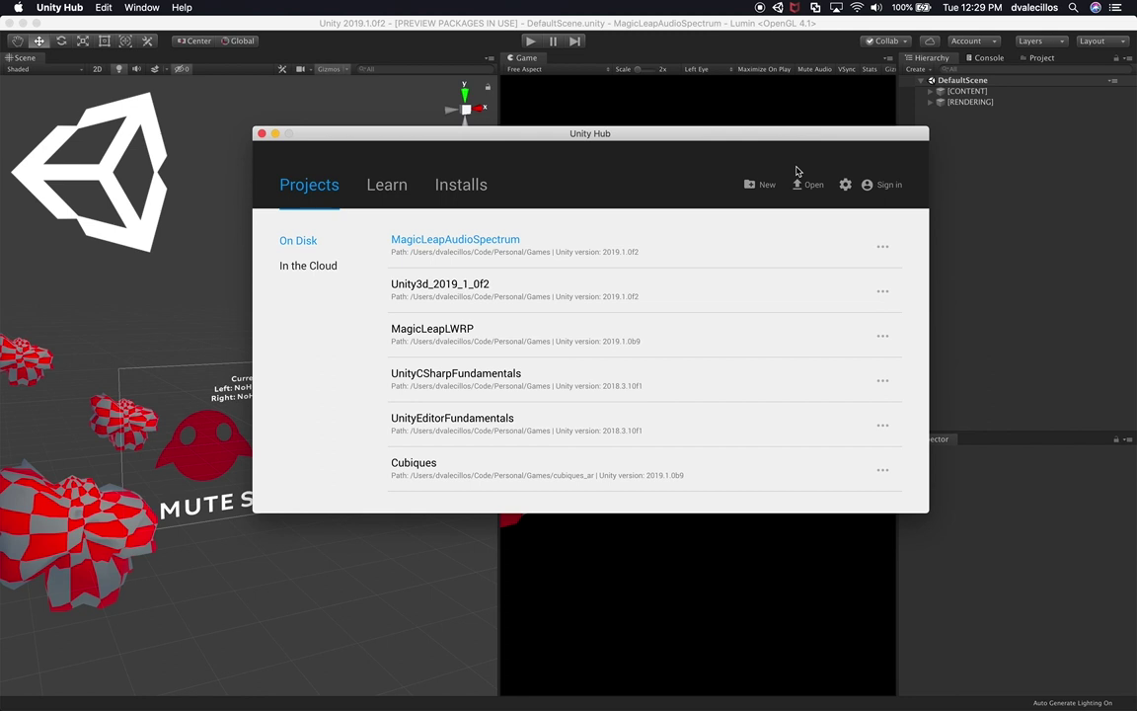
pyautogui.click(473, 184)
pyautogui.click(307, 186)
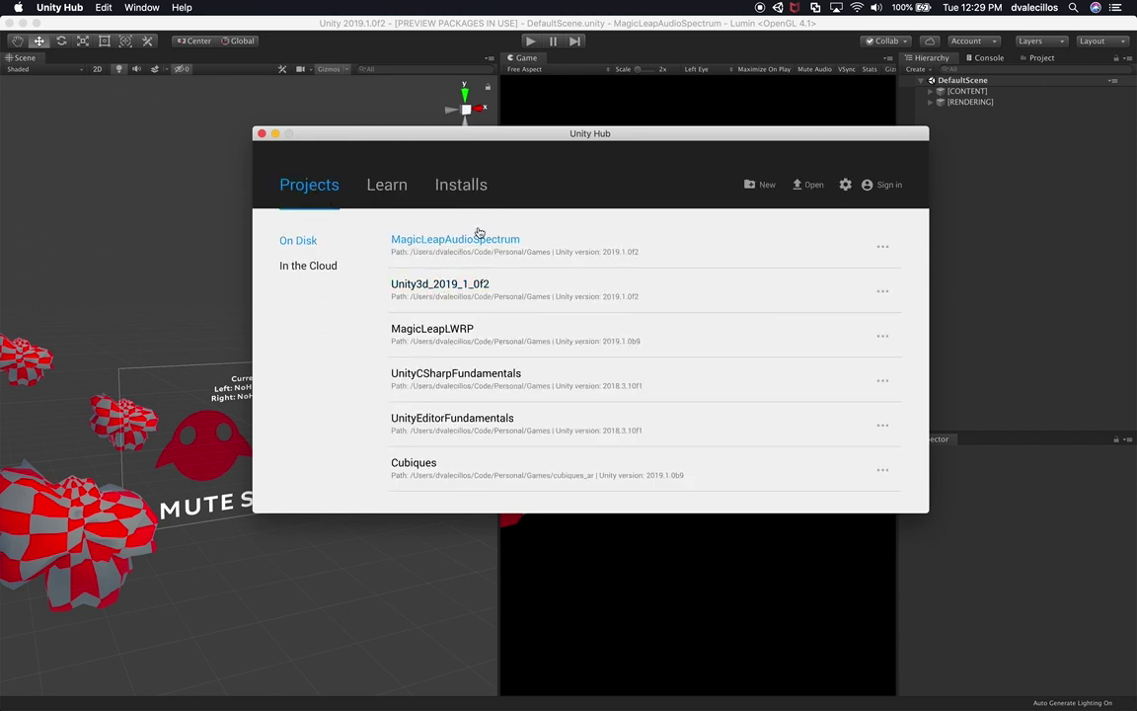
pyautogui.moveTo(571, 133); pyautogui.dragTo(600, 134)
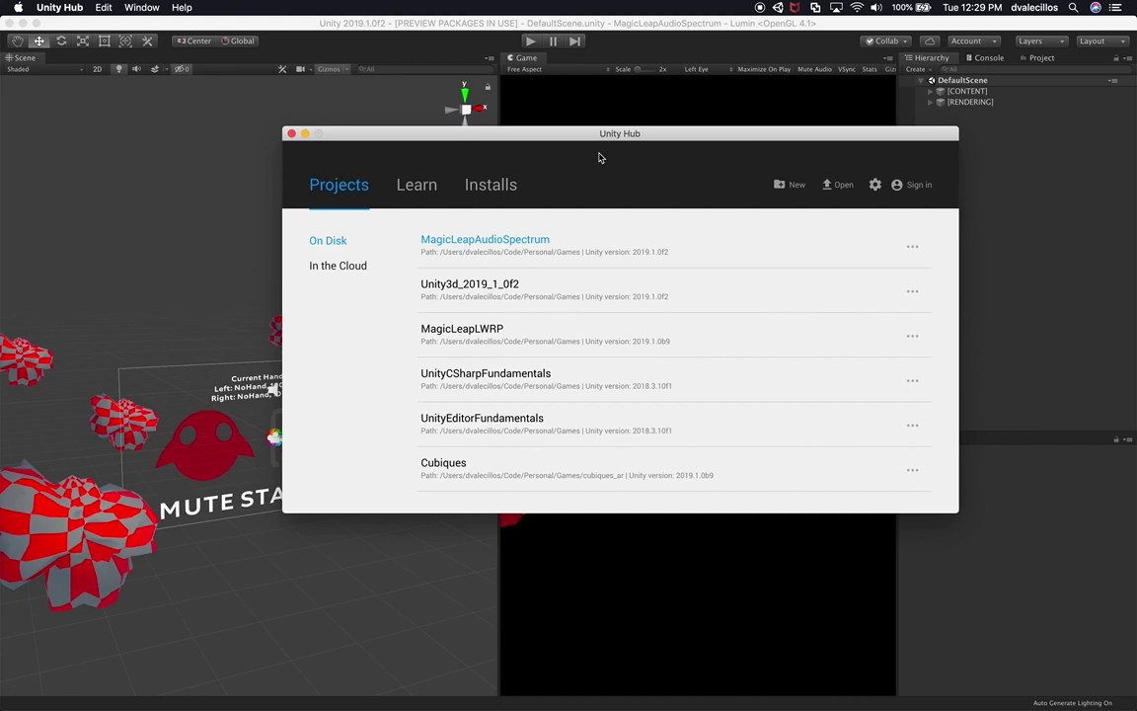
# Switch to Chrome and bring up the beginning of the Introducing Unity 2019.1 blog post.
pyautogui.press('super+Tab')
pyautogui.press('super+Tab')
pyautogui.press('super+Tab')
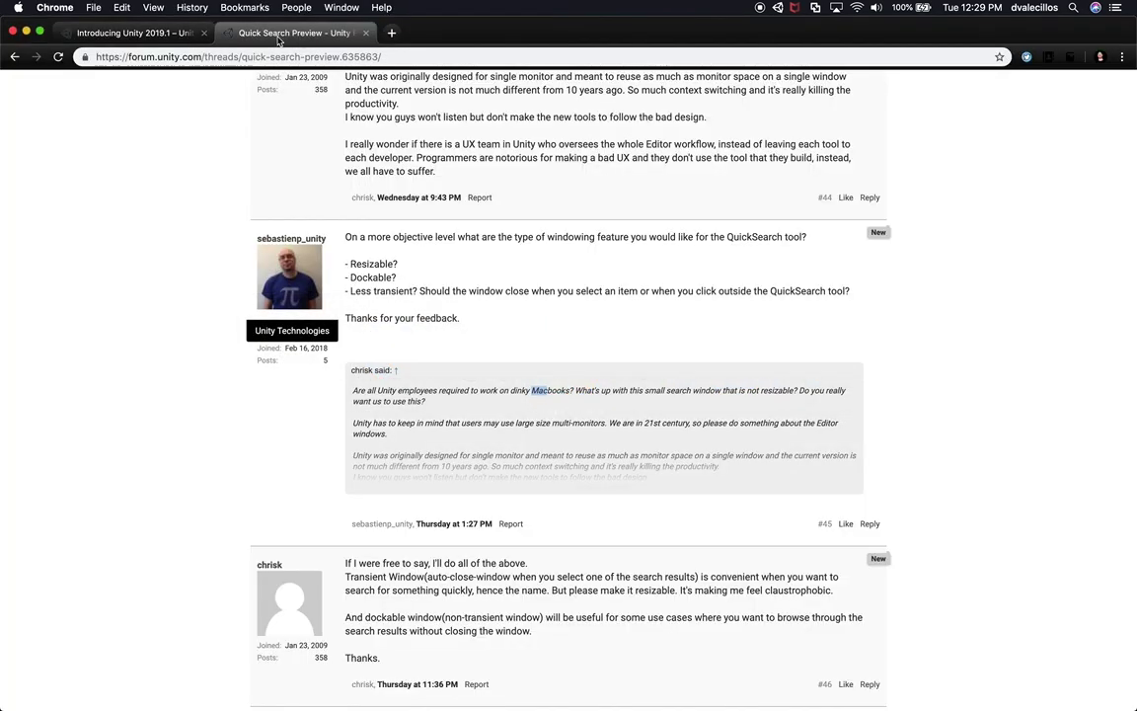
pyautogui.click(133, 32)
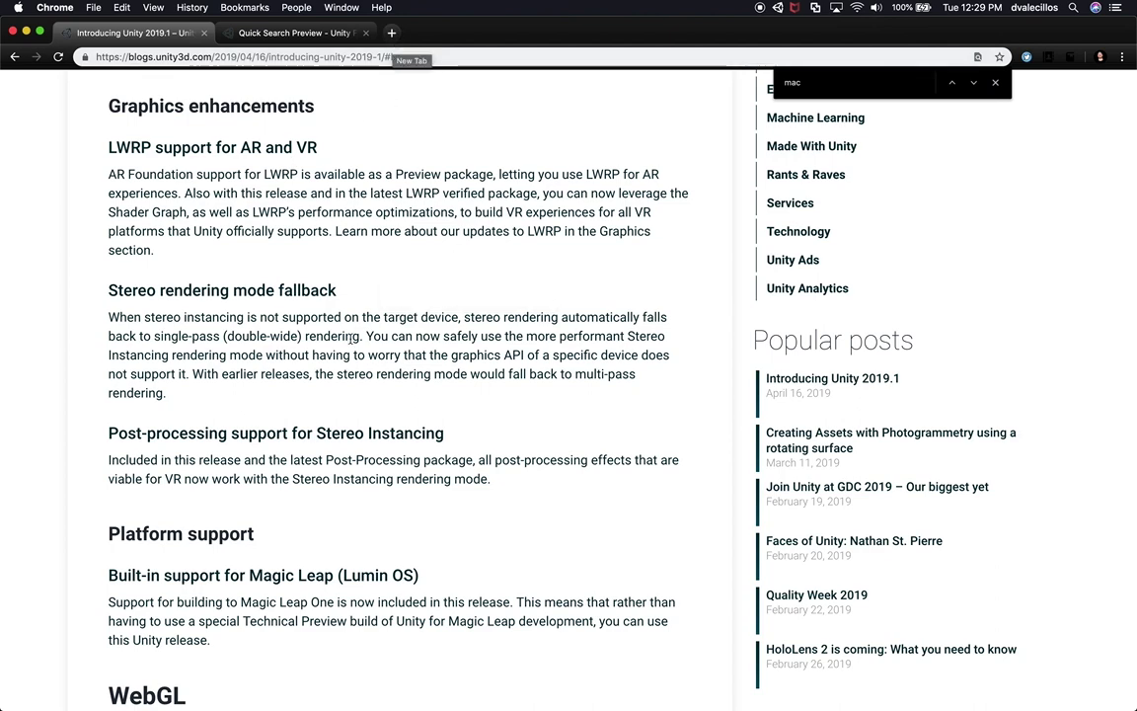
pyautogui.scroll(5, 467, 457)
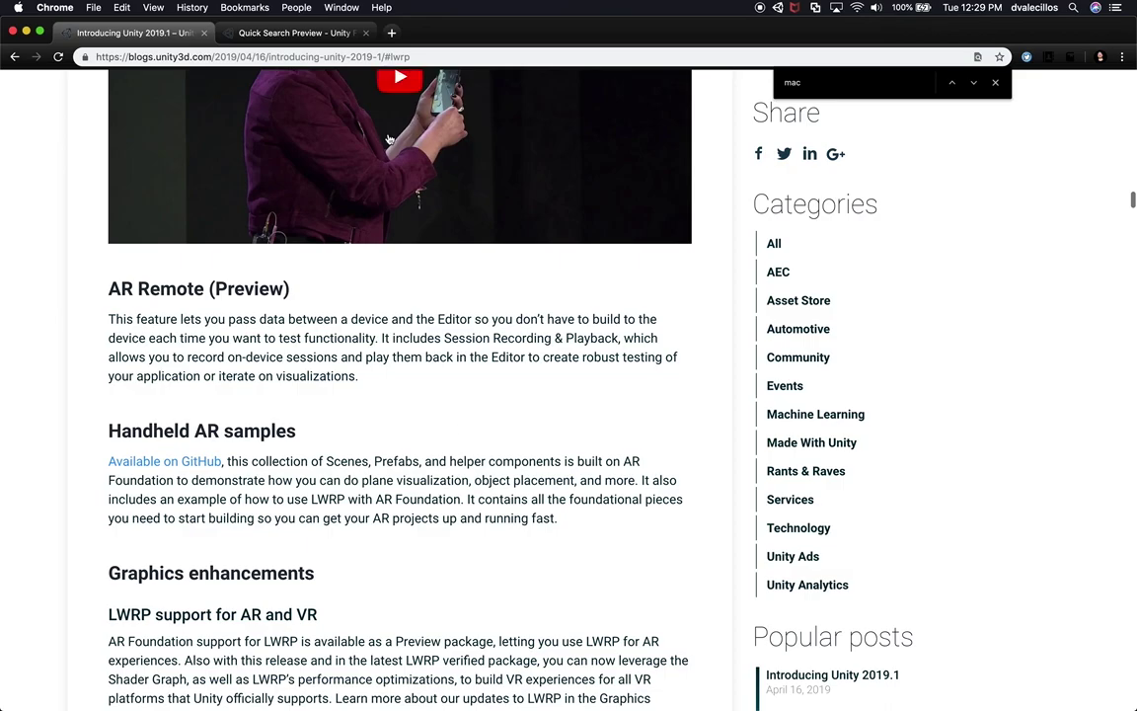
pyautogui.scroll(10, 526, 300)
pyautogui.scroll(20, 526, 300)
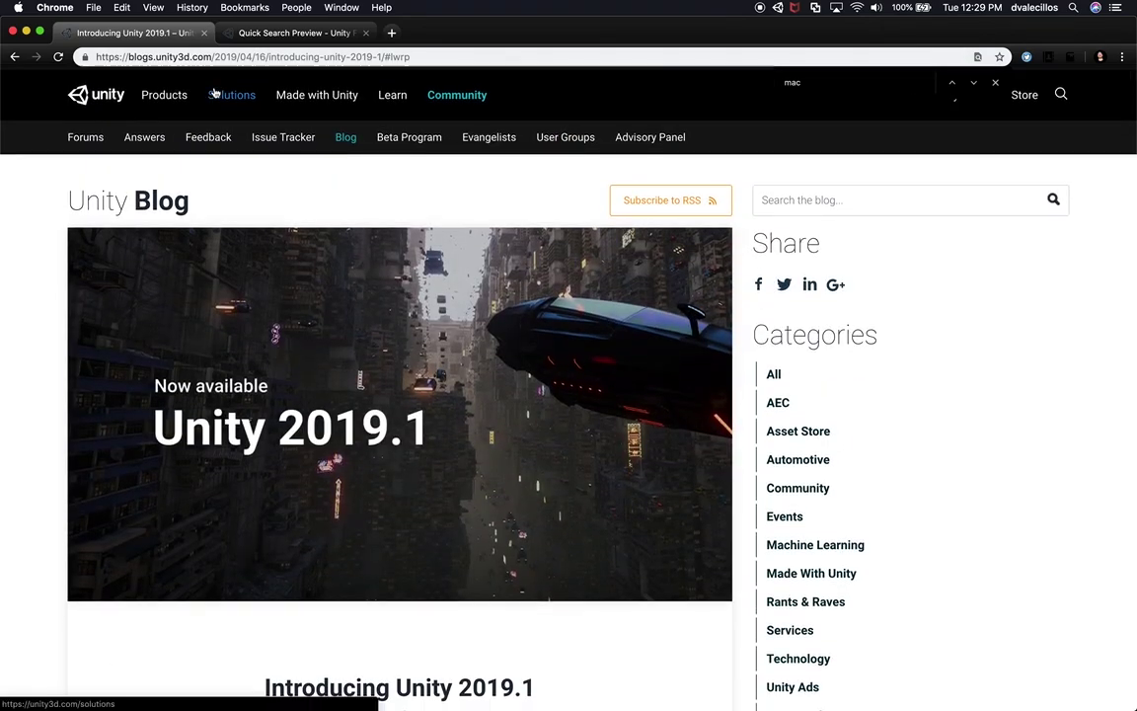
# Go from Unity's Products page through Get Started and the Unity Store to the Unity 2019.1 download page.
pyautogui.click(172, 98)
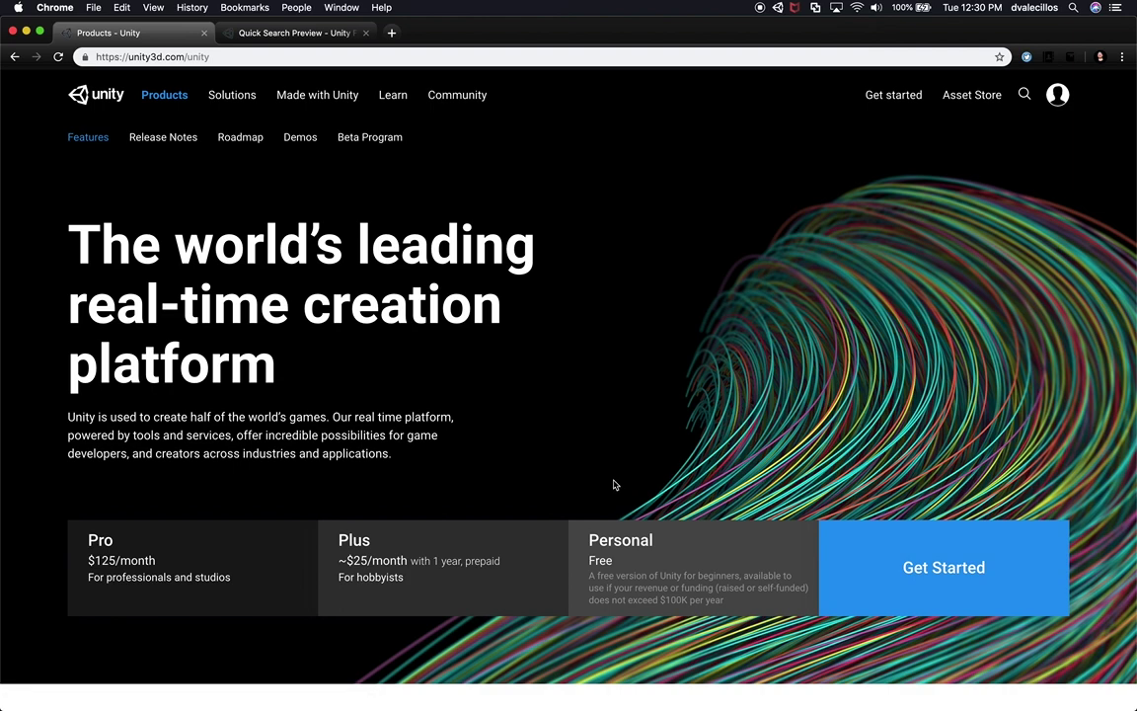
pyautogui.scroll(-5, 612, 483)
pyautogui.click(953, 344)
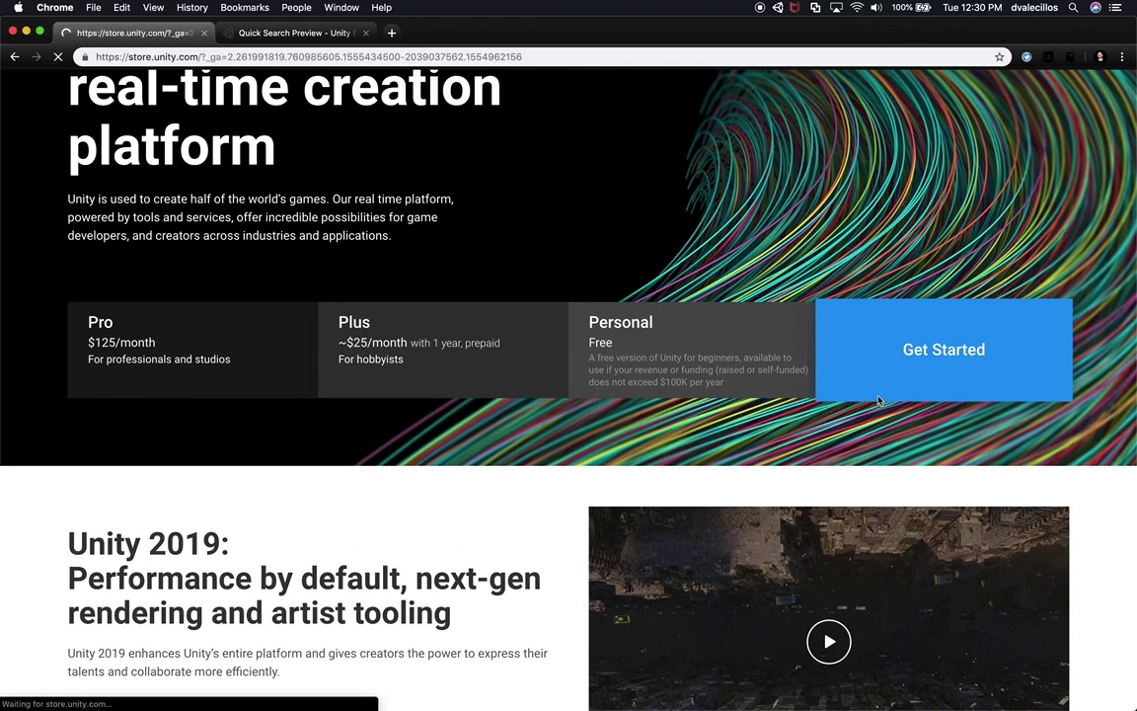
pyautogui.scroll(-20, 726, 598)
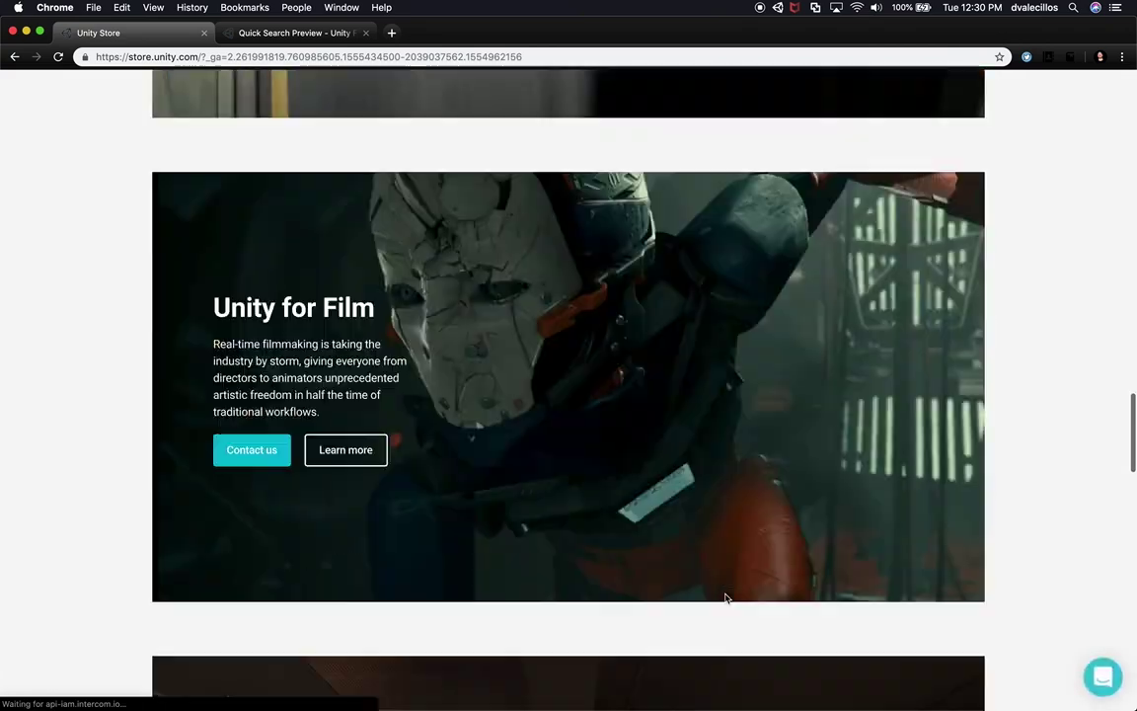
pyautogui.click(655, 350)
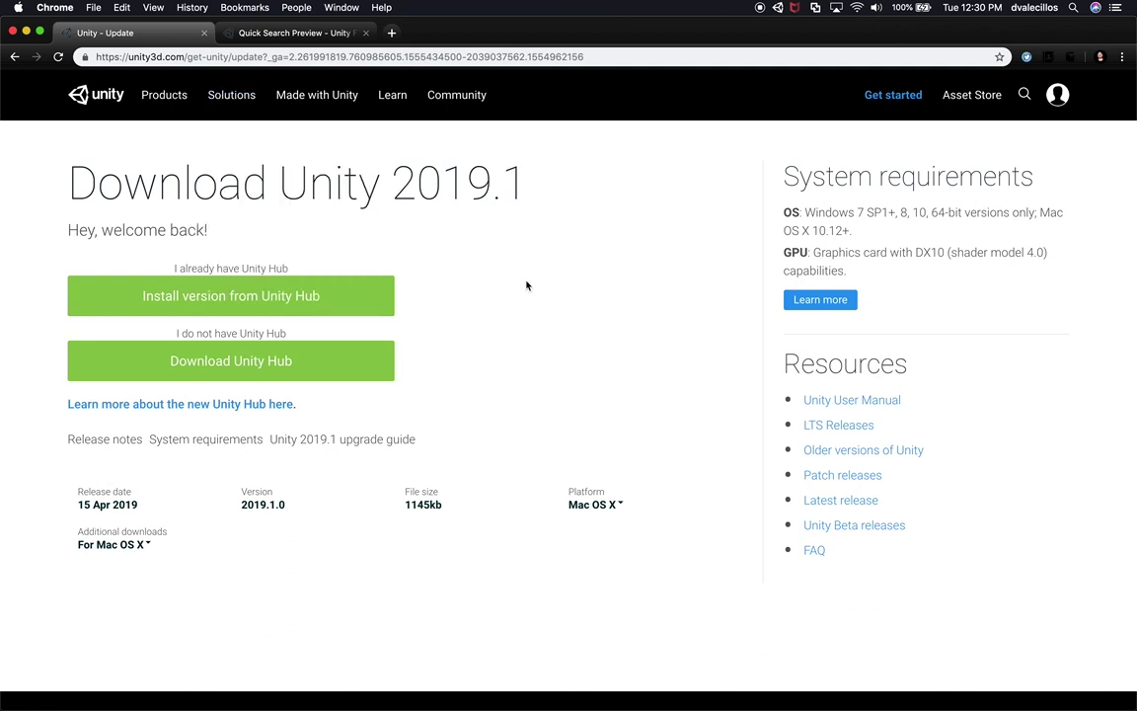
# Switch back to the Unity editor and open the Package Manager.
pyautogui.press('super+Tab')
pyautogui.press('super+Tab')
pyautogui.press('super+Tab')
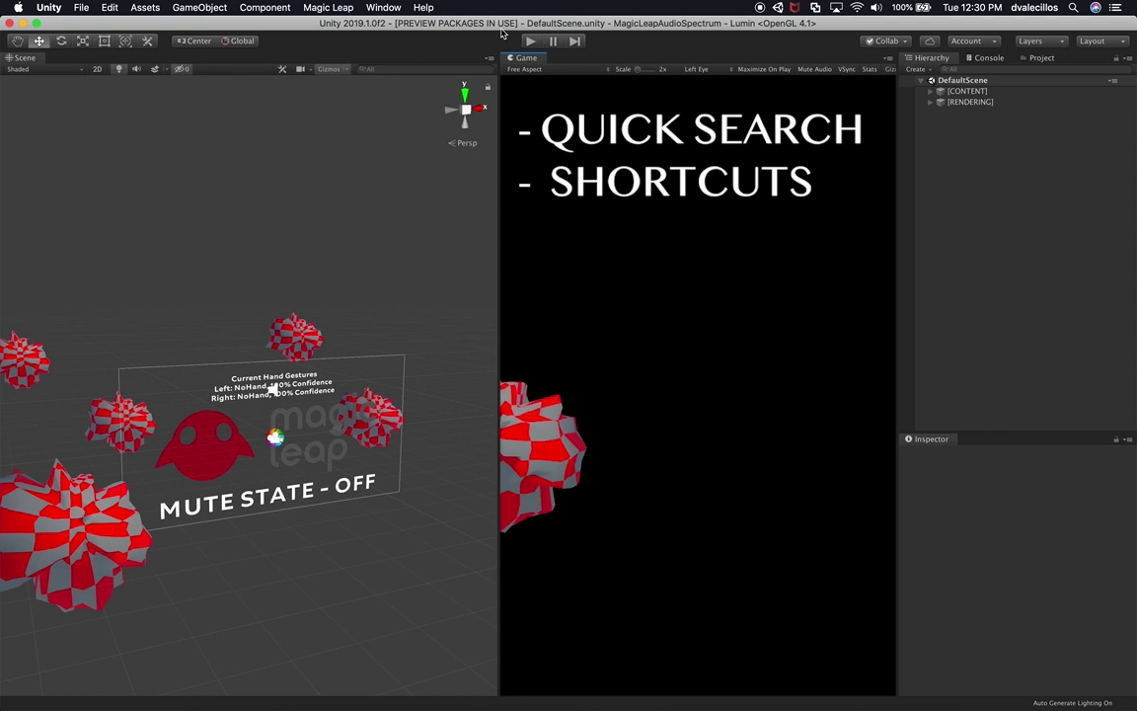
pyautogui.click(384, 8)
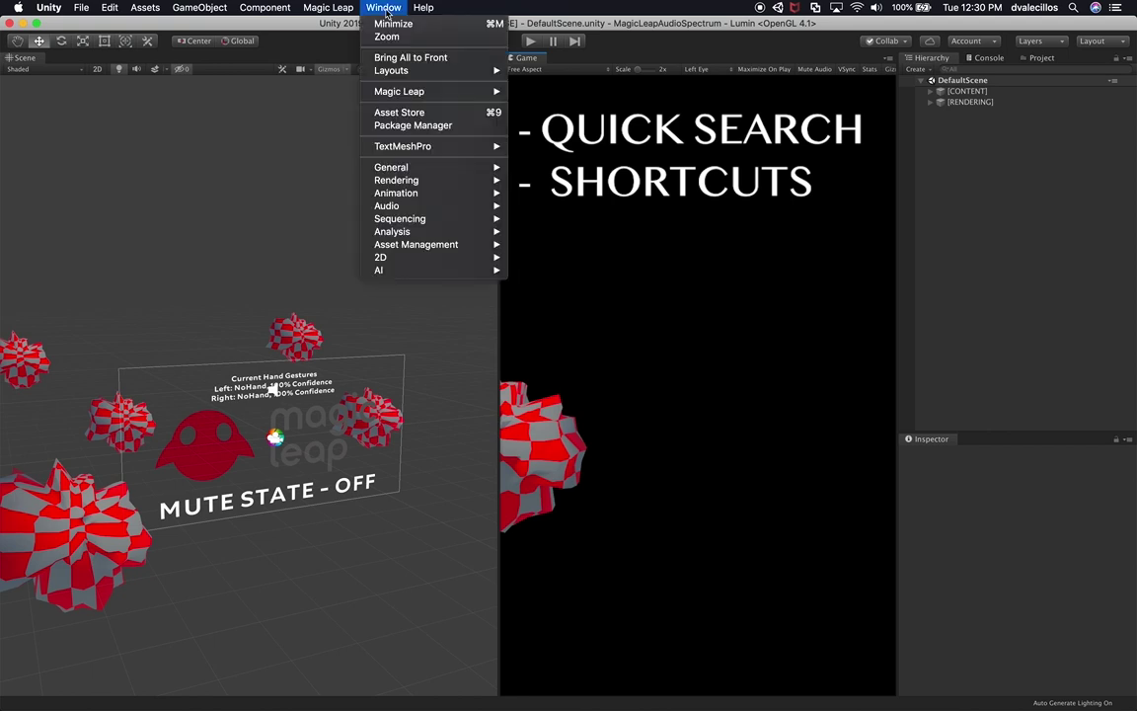
pyautogui.click(383, 126)
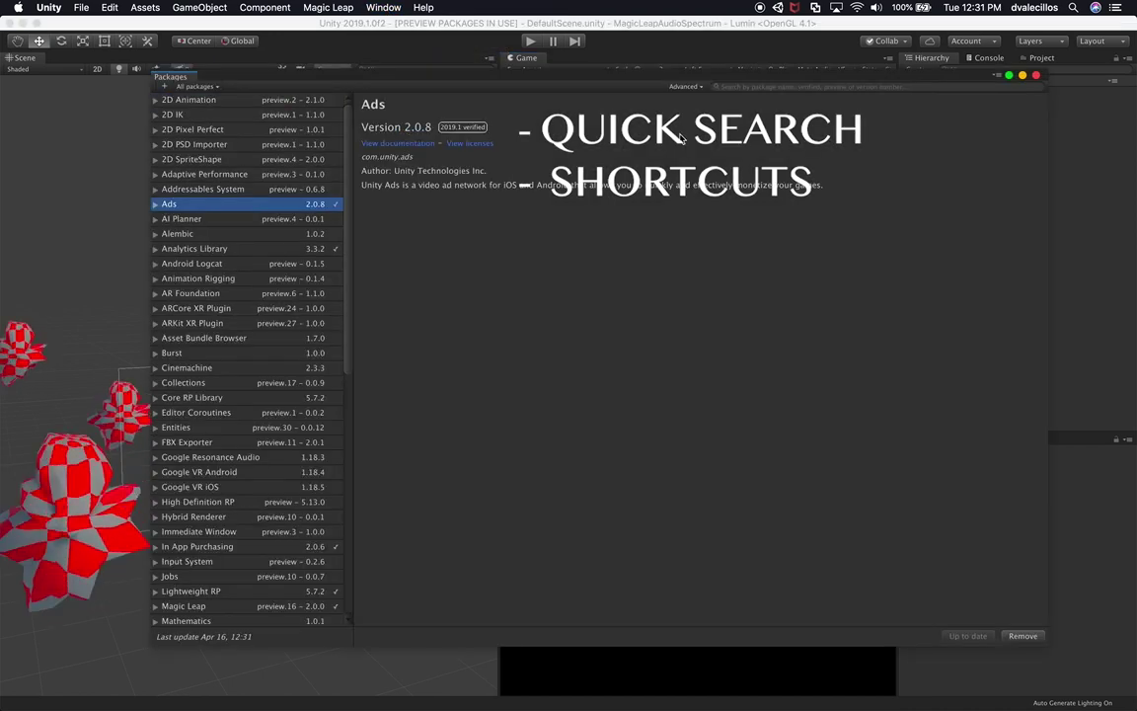
# Search the packages for "quick" and install the Quick Search preview package, version 1.0.1.
pyautogui.click(719, 87)
pyautogui.write('qui k')
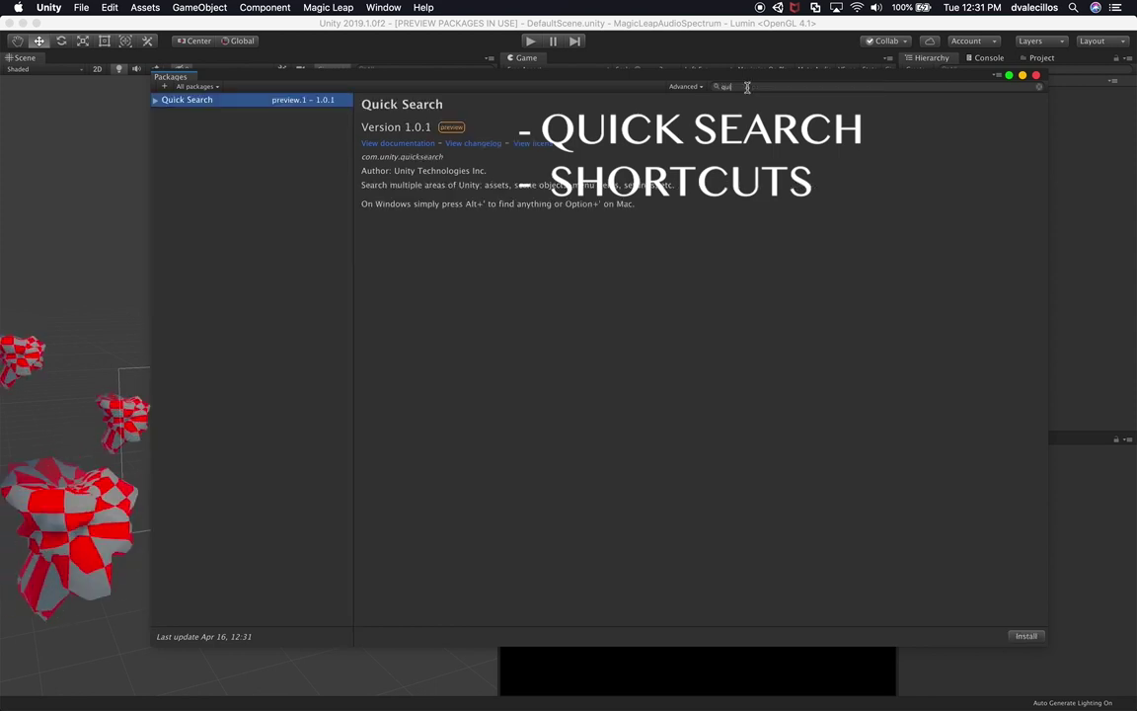
pyautogui.press('BackSpace')
pyautogui.press('BackSpace')
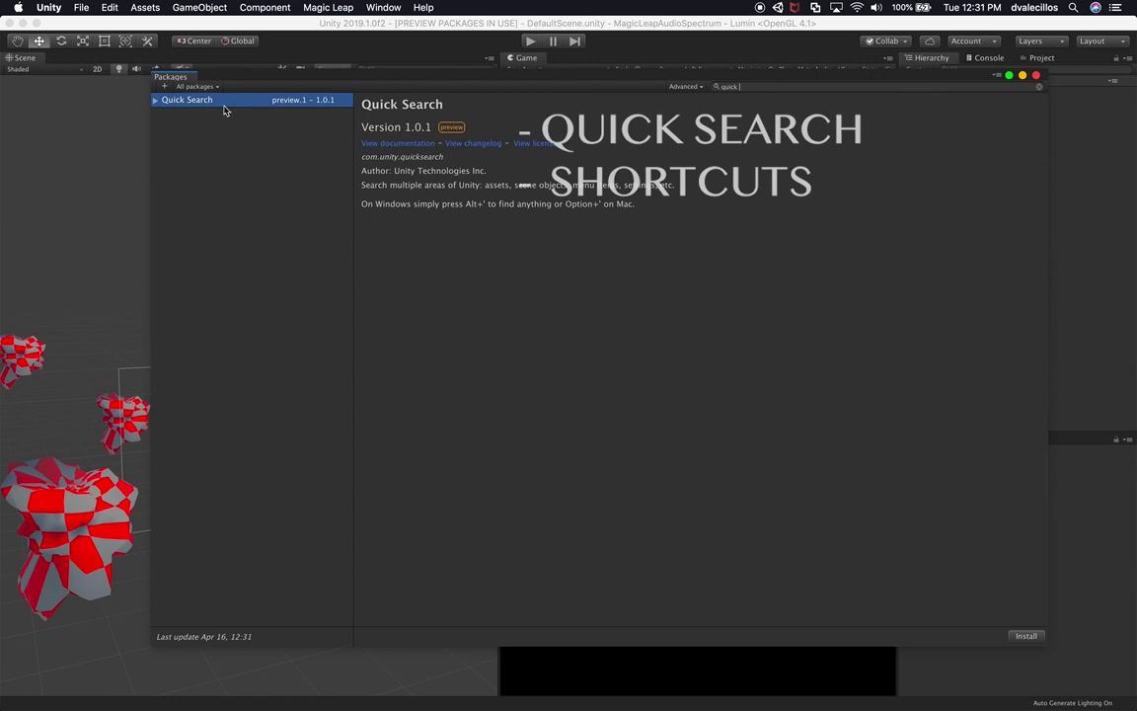
pyautogui.click(1026, 634)
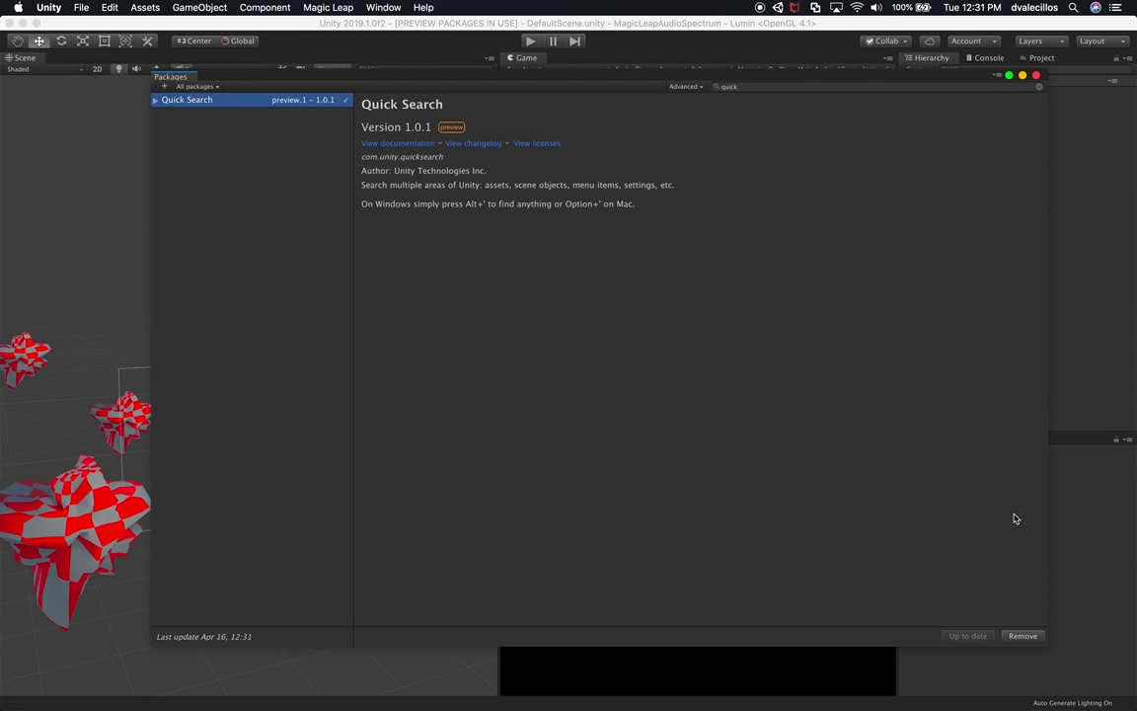
# Search for "hola" in macOS Spotlight, and dismiss the search.
pyautogui.press('super+space')
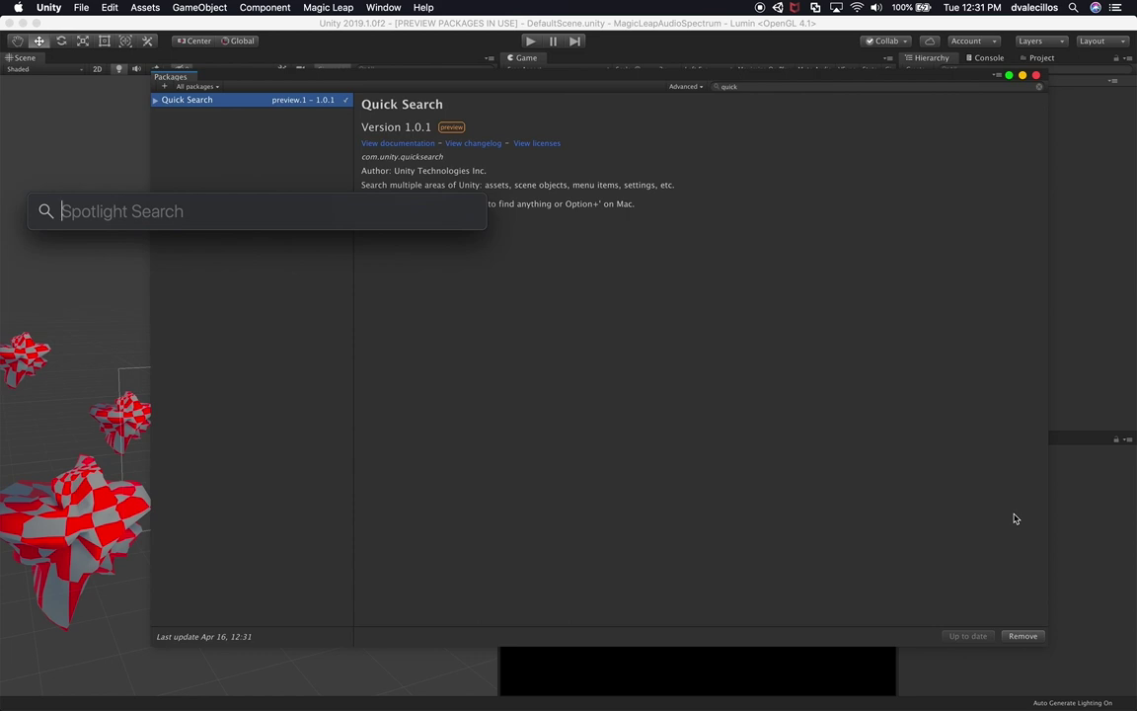
pyautogui.write('hola')
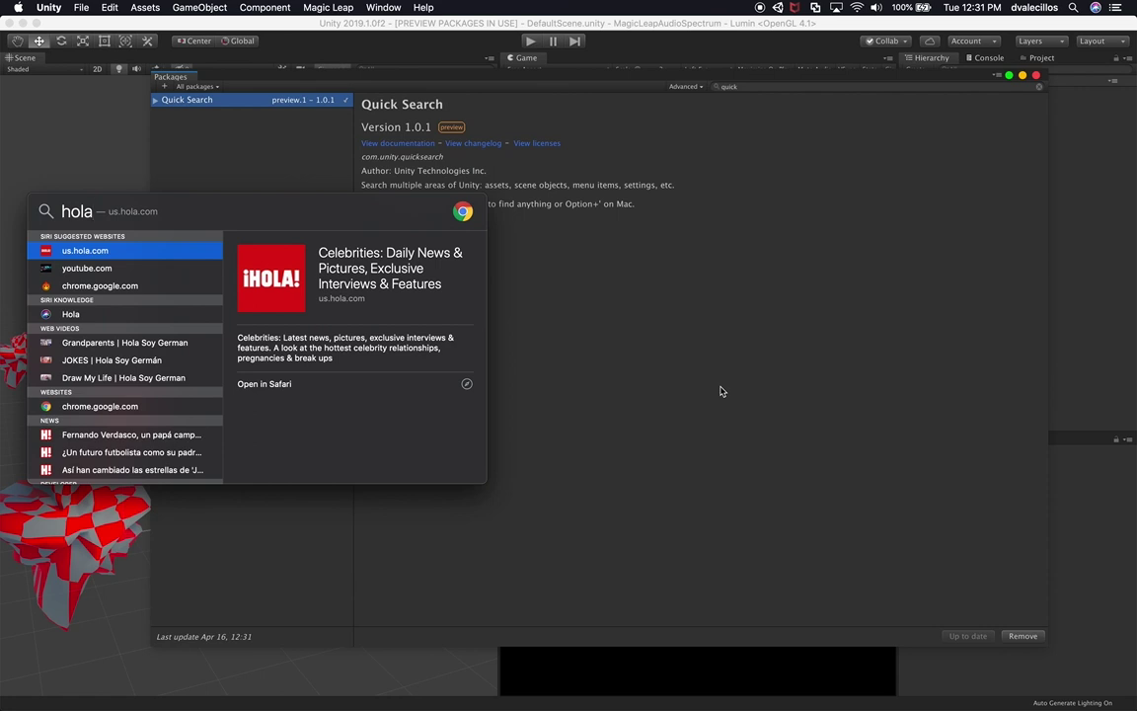
pyautogui.press('Escape')
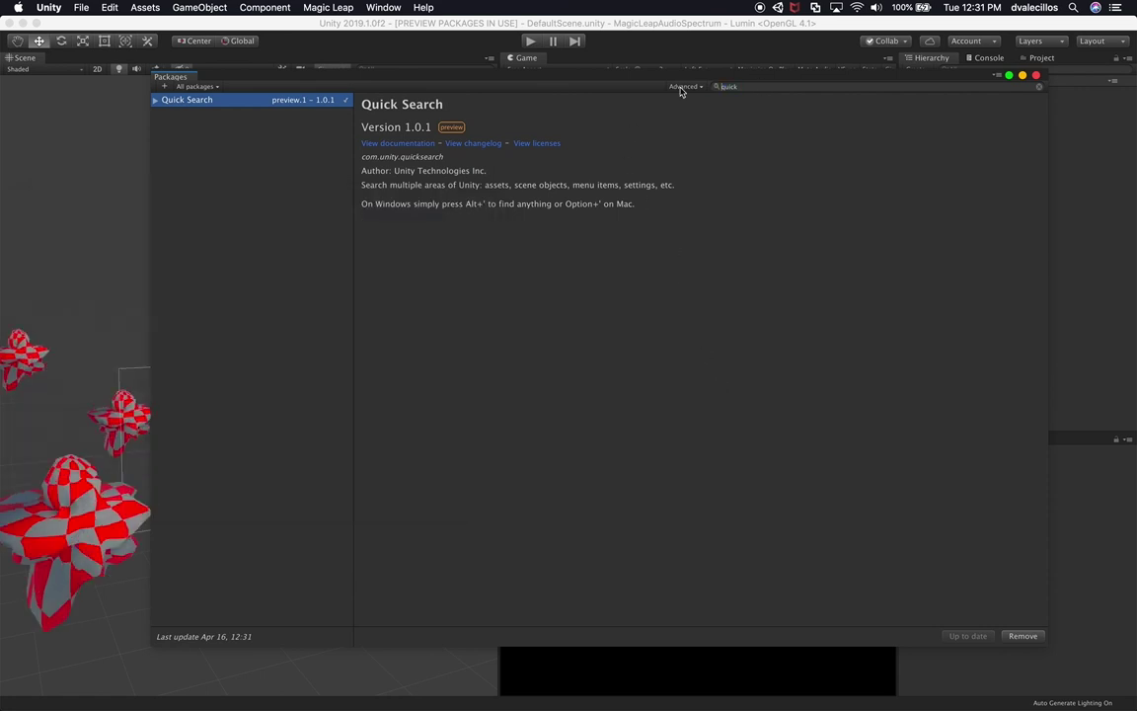
# Clear the package search and close the Package Manager.
pyautogui.press('BackSpace')
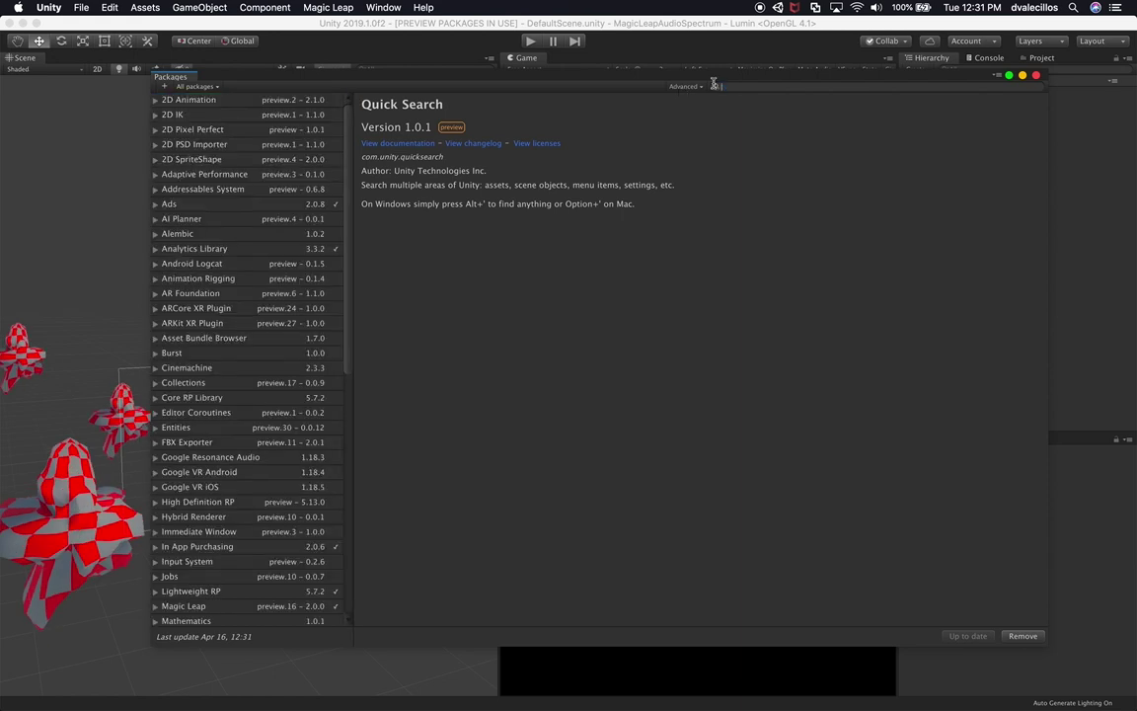
pyautogui.click(1035, 75)
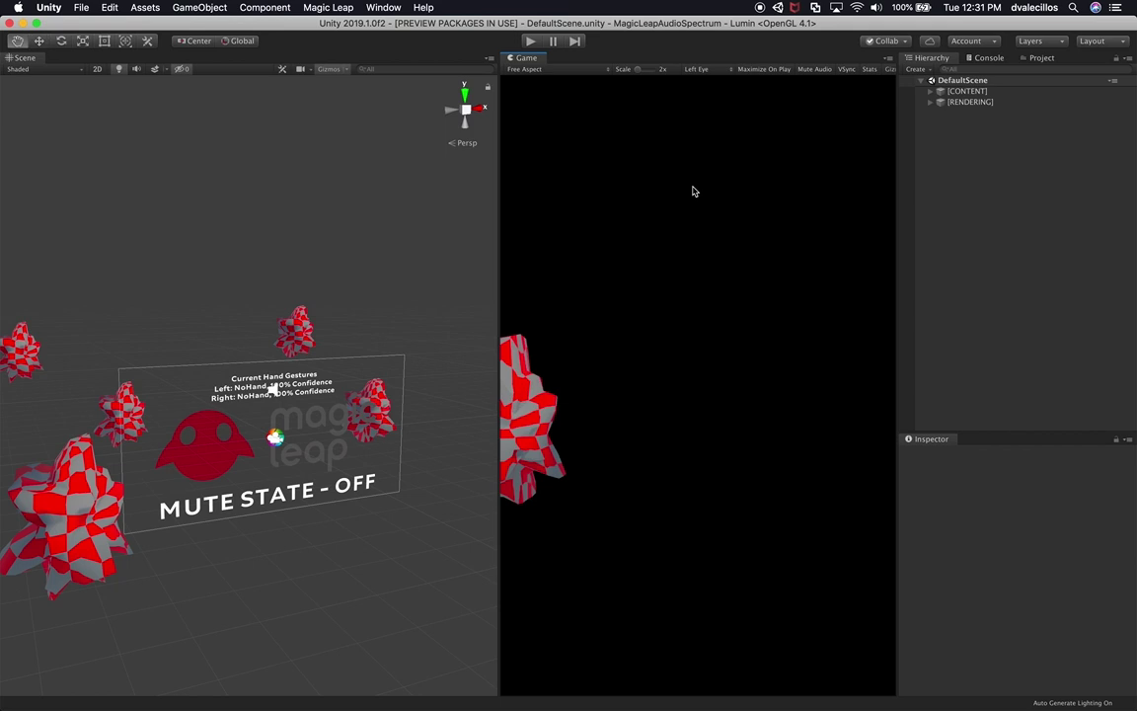
# Expand the [RENDERING] and [CONTENT] groups in the scene hierarchy.
pyautogui.click(931, 103)
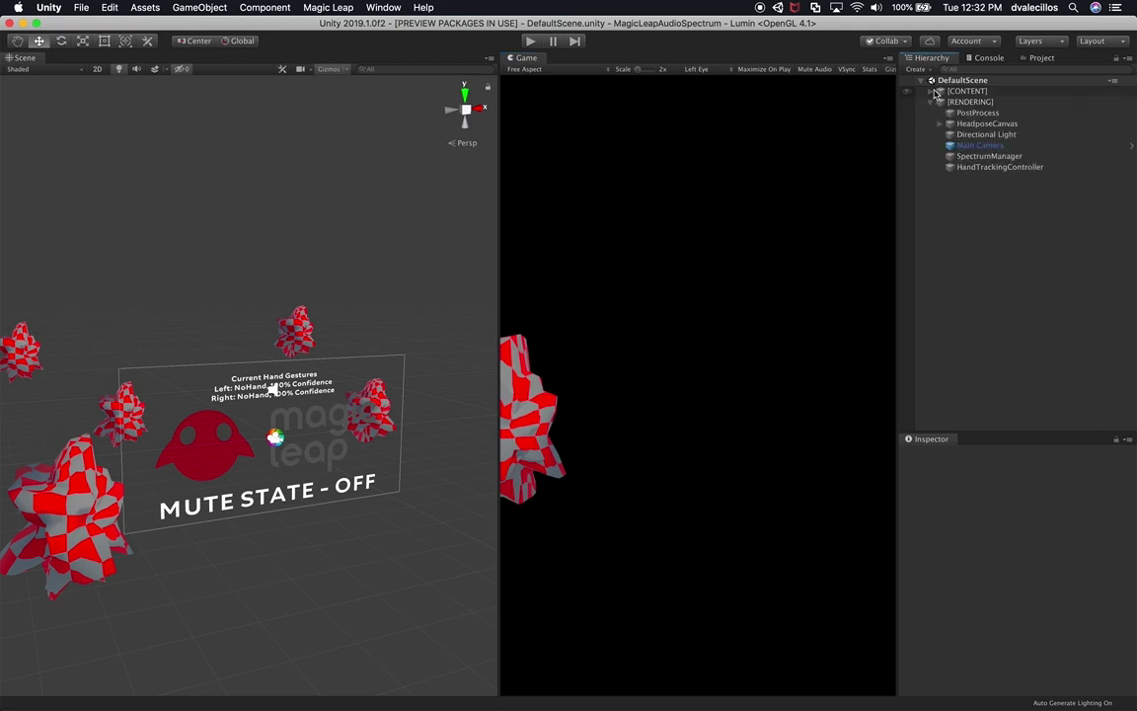
pyautogui.click(963, 91)
pyautogui.click(931, 91)
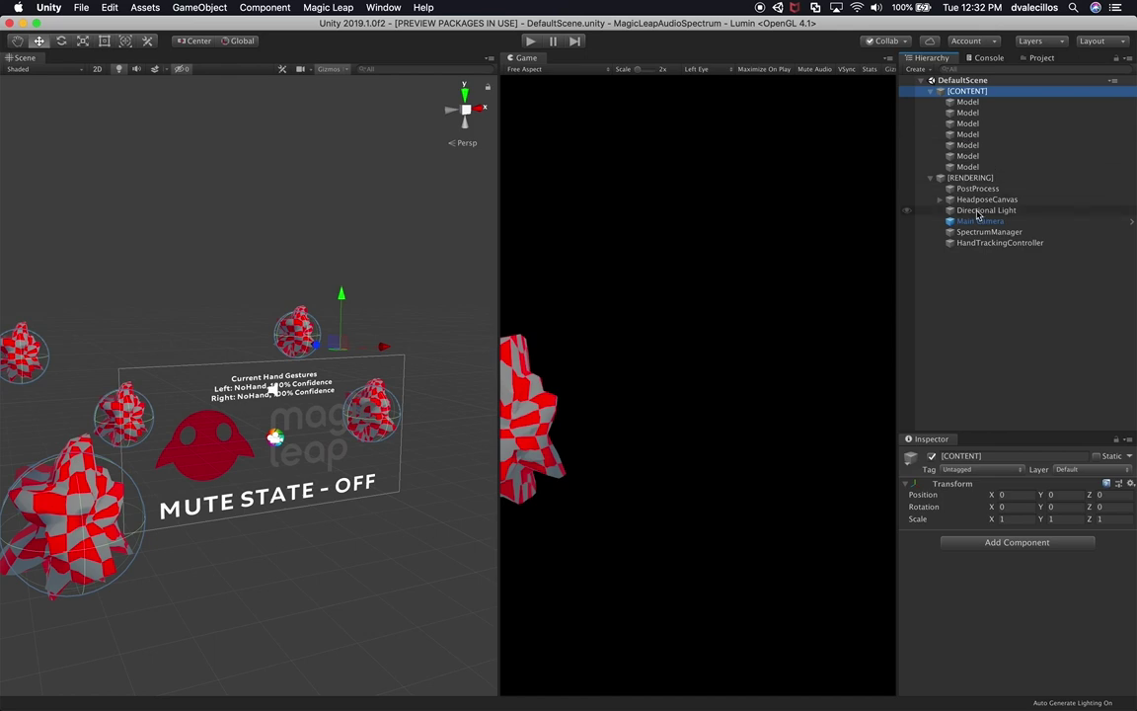
# Enlarge the Inspector area, select the third Model object, and dock the Project window beside the Inspector.
pyautogui.moveTo(997, 434); pyautogui.dragTo(997, 327)
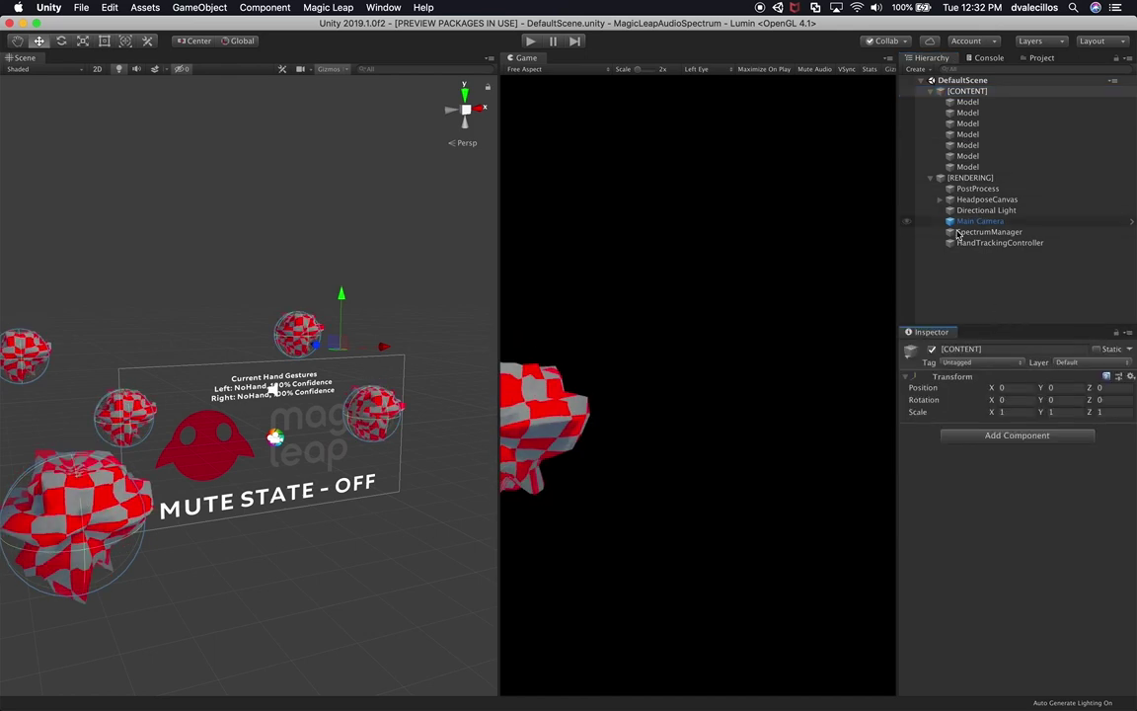
pyautogui.click(978, 134)
pyautogui.moveTo(1042, 58); pyautogui.dragTo(1008, 327)
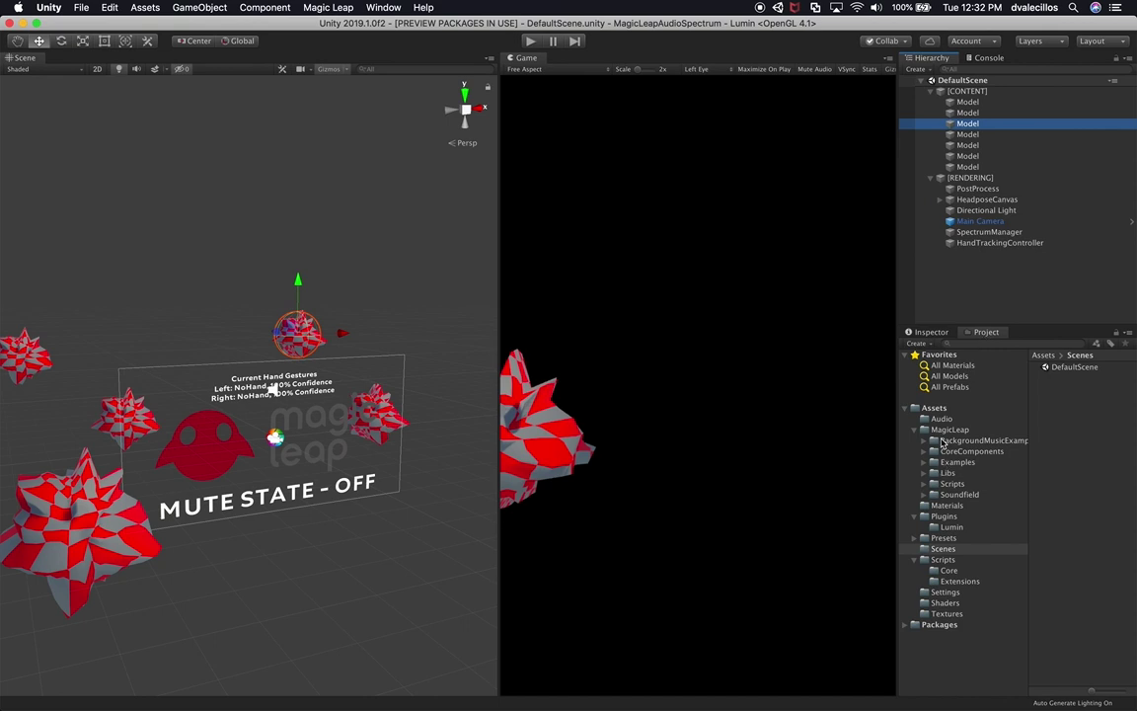
# Browse the contents of MagicLeap's background music example and Examples folders in the project.
pyautogui.click(977, 440)
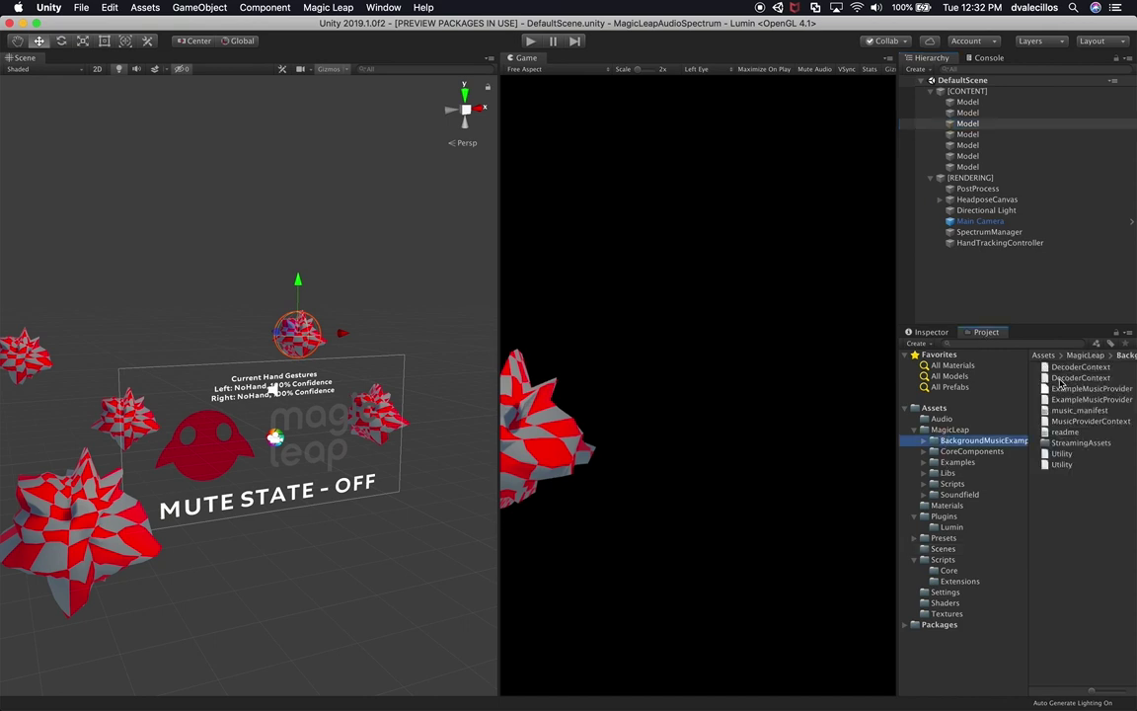
pyautogui.click(953, 462)
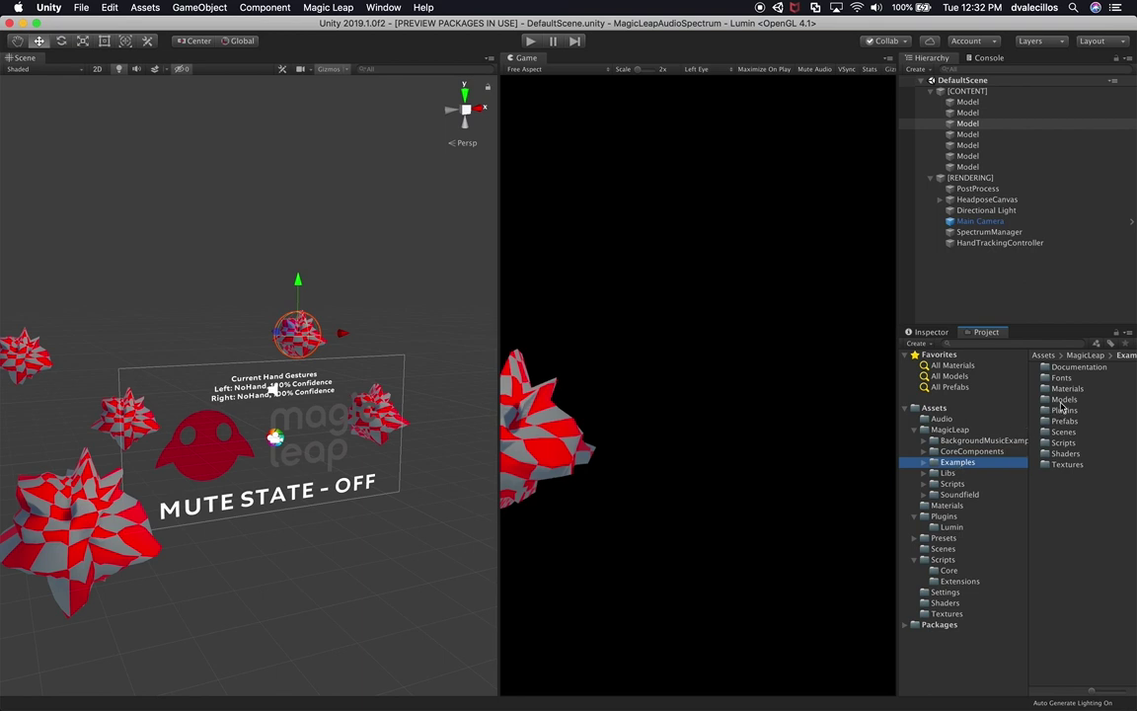
pyautogui.click(981, 343)
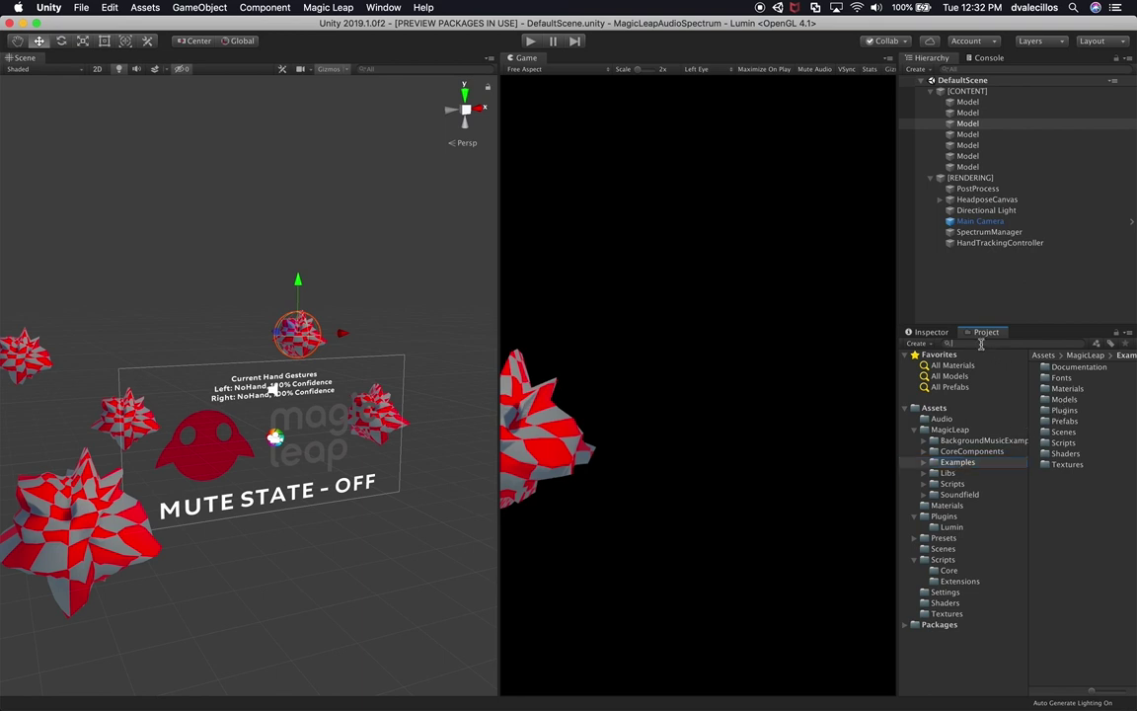
# Search the scene hierarchy for "Model", and clear the search.
pyautogui.click(969, 70)
pyautogui.write('Model')
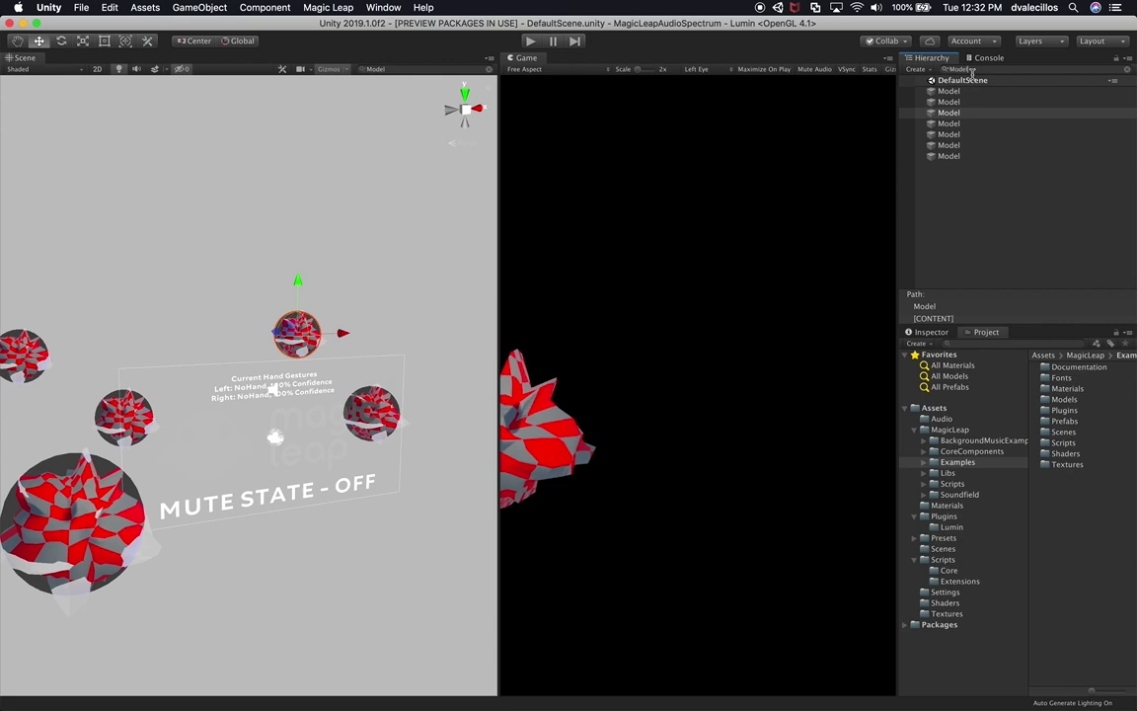
pyautogui.doubleClick(972, 70)
pyautogui.press('BackSpace')
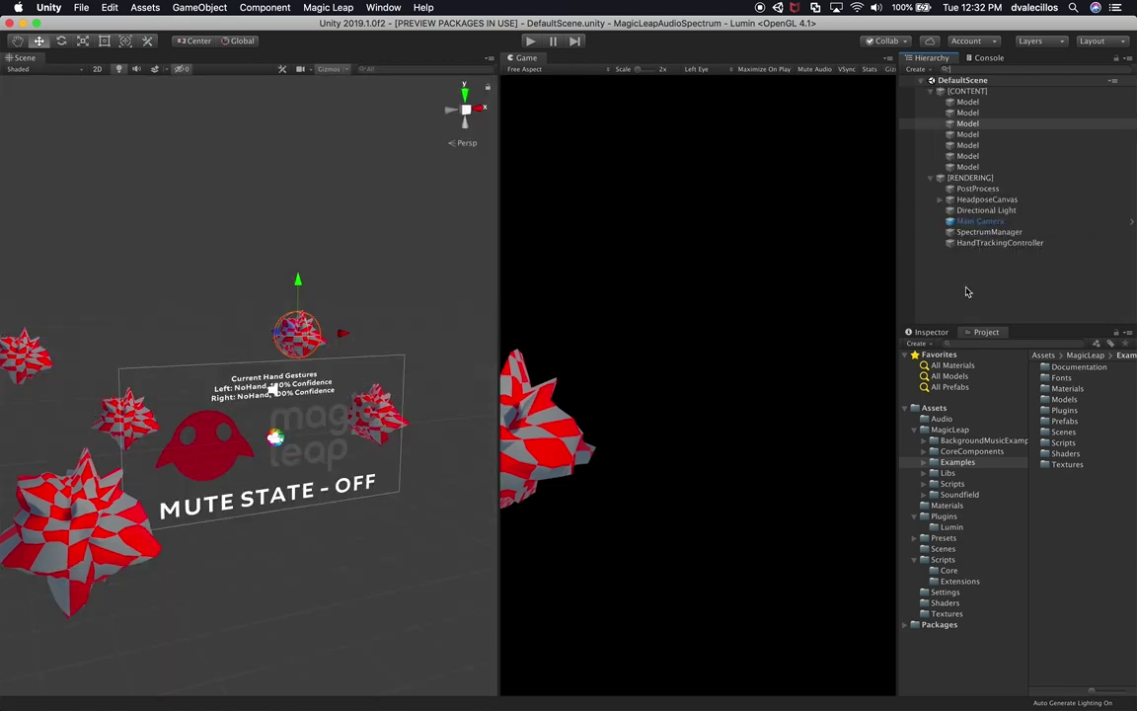
# Search the project assets for "Mod", and clear the search.
pyautogui.click(975, 341)
pyautogui.write('Mod')
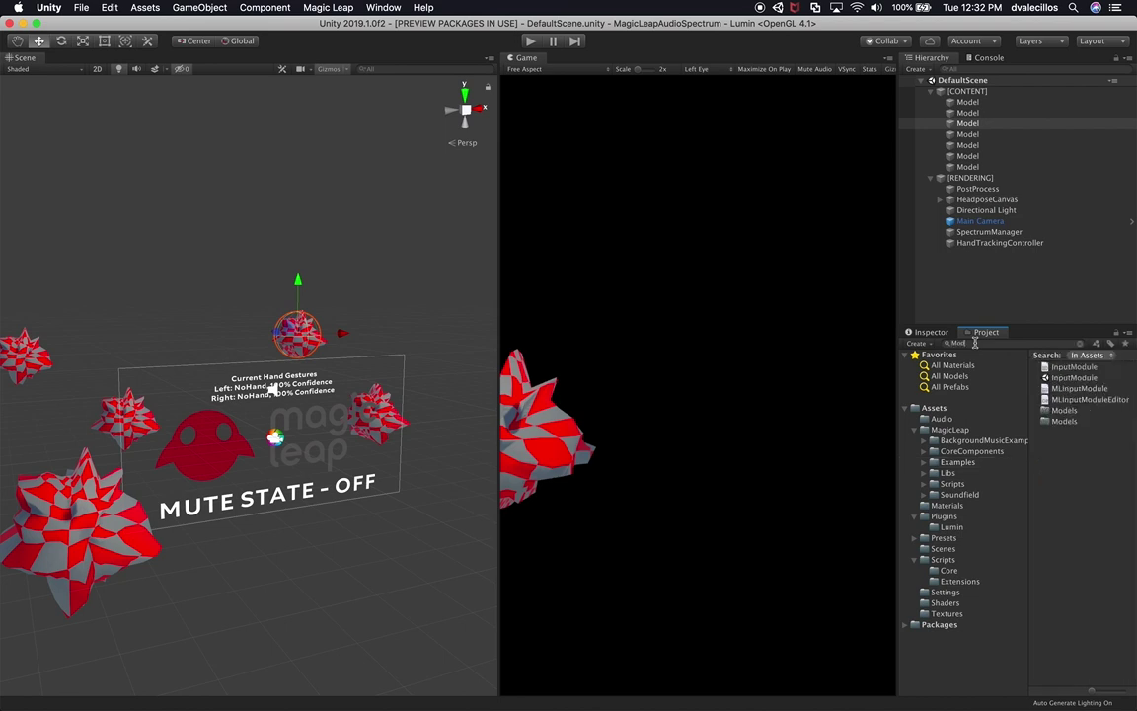
pyautogui.press('BackSpace')
pyautogui.press('BackSpace')
pyautogui.press('BackSpace')
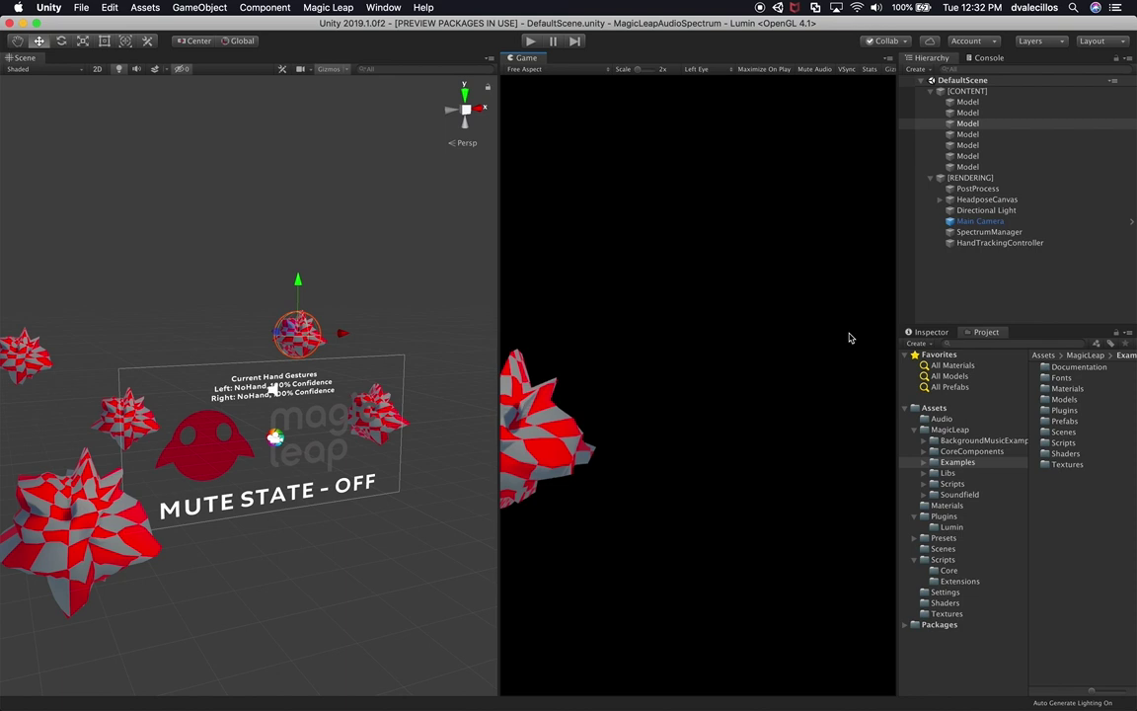
# Open Quick Search and search the whole project for "HandTrackingControl".
pyautogui.hotkey('alt', "'")
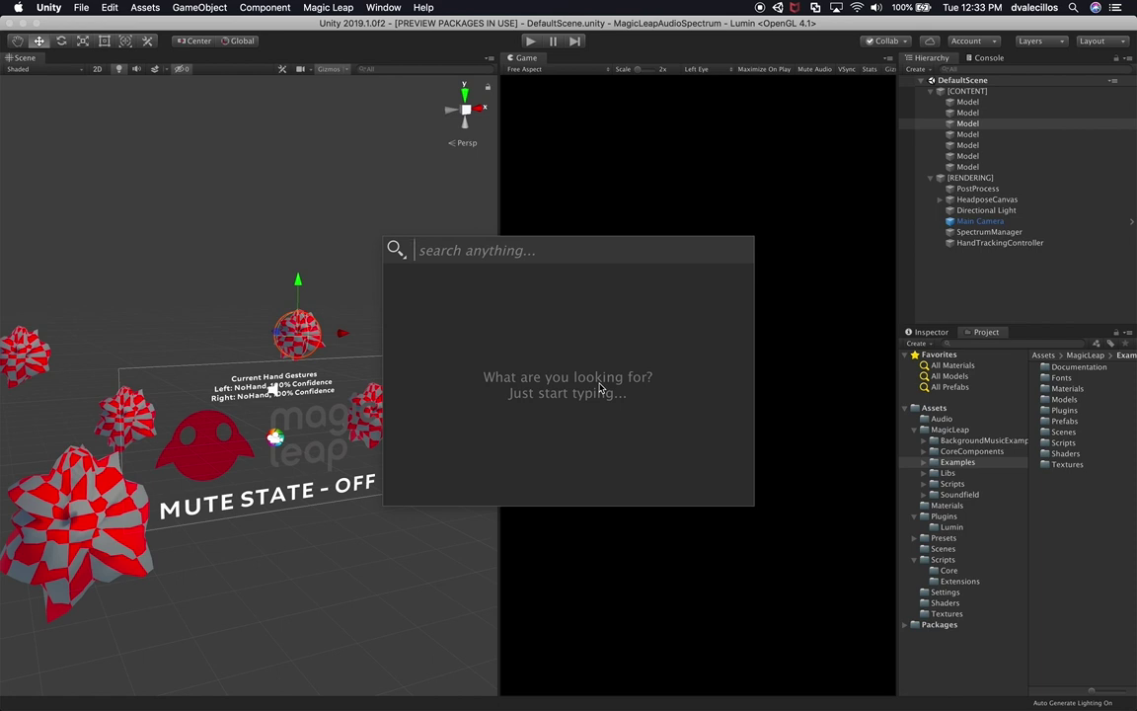
pyautogui.write('Hand')
pyautogui.press('BackSpace')
pyautogui.write('Tra')
pyautogui.press('BackSpace')
pyautogui.press('BackSpace')
pyautogui.press('BackSpace')
pyautogui.write('Tra')
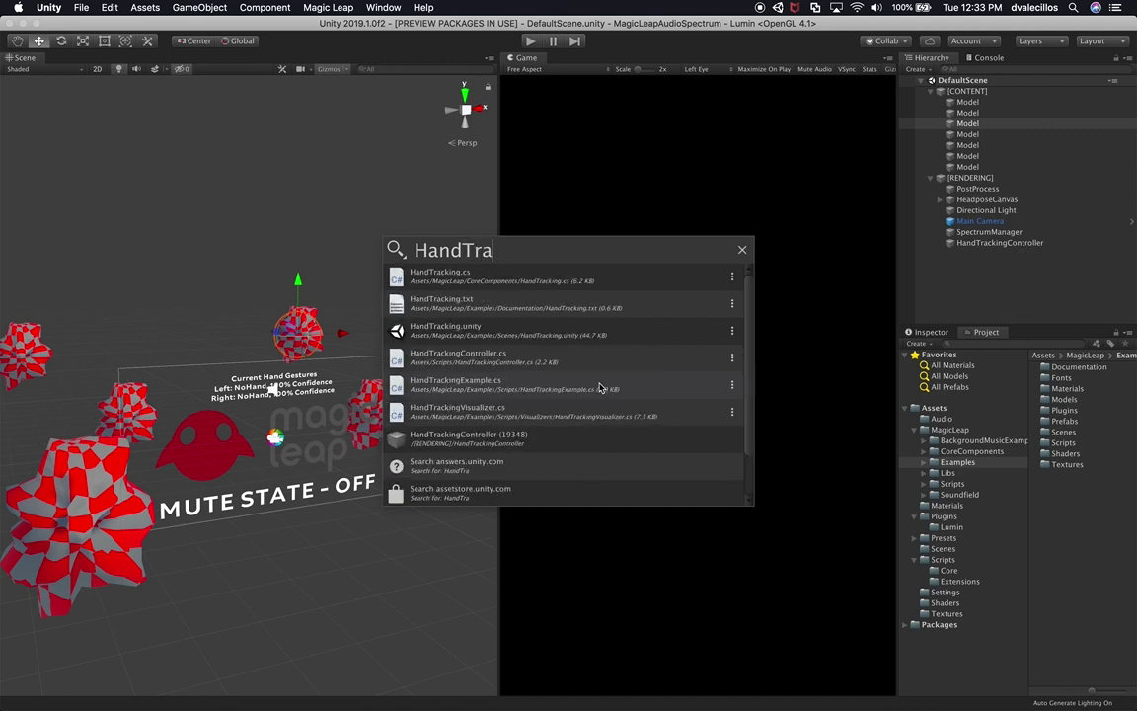
pyautogui.write('ckingControl')
# Step through the script, scene object and online search entries in the "HandTrackingControl" results.
pyautogui.press('Down')
pyautogui.press('Down')
pyautogui.press('Down')
pyautogui.press('Down')
pyautogui.press('Down')
pyautogui.press('Up')
pyautogui.press('Up')
pyautogui.press('Up')
pyautogui.press('Up')
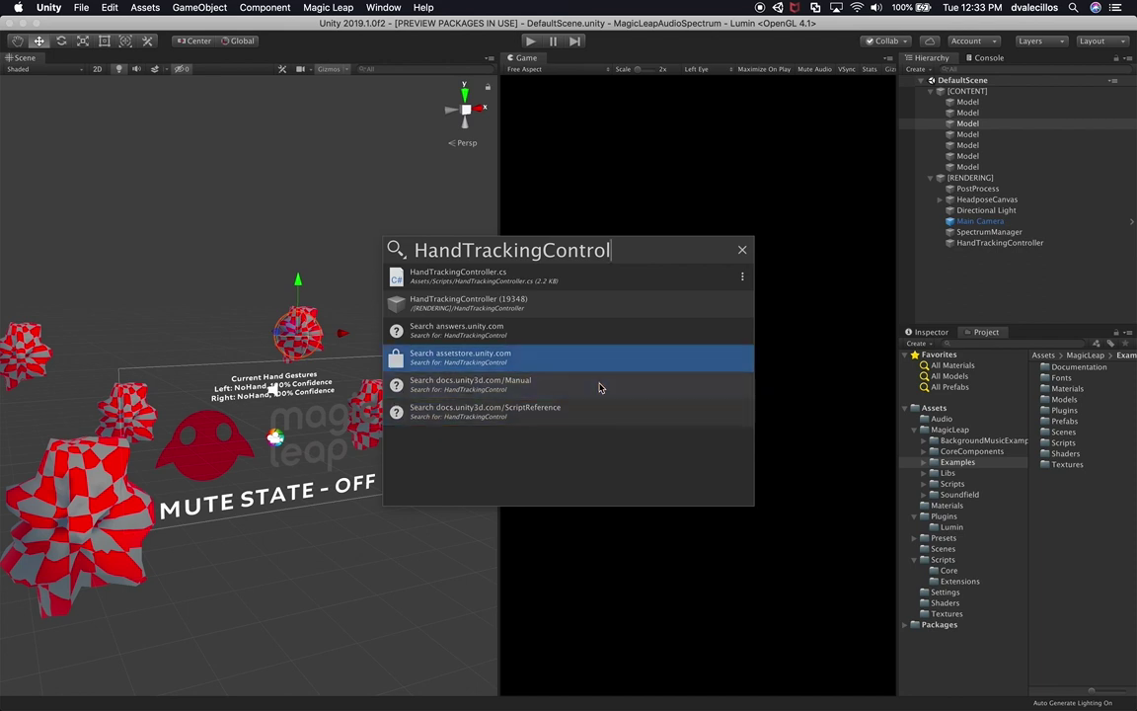
pyautogui.press('Down')
pyautogui.press('Down')
pyautogui.press('Down')
pyautogui.press('Down')
pyautogui.press('Up')
pyautogui.press('Up')
pyautogui.press('Up')
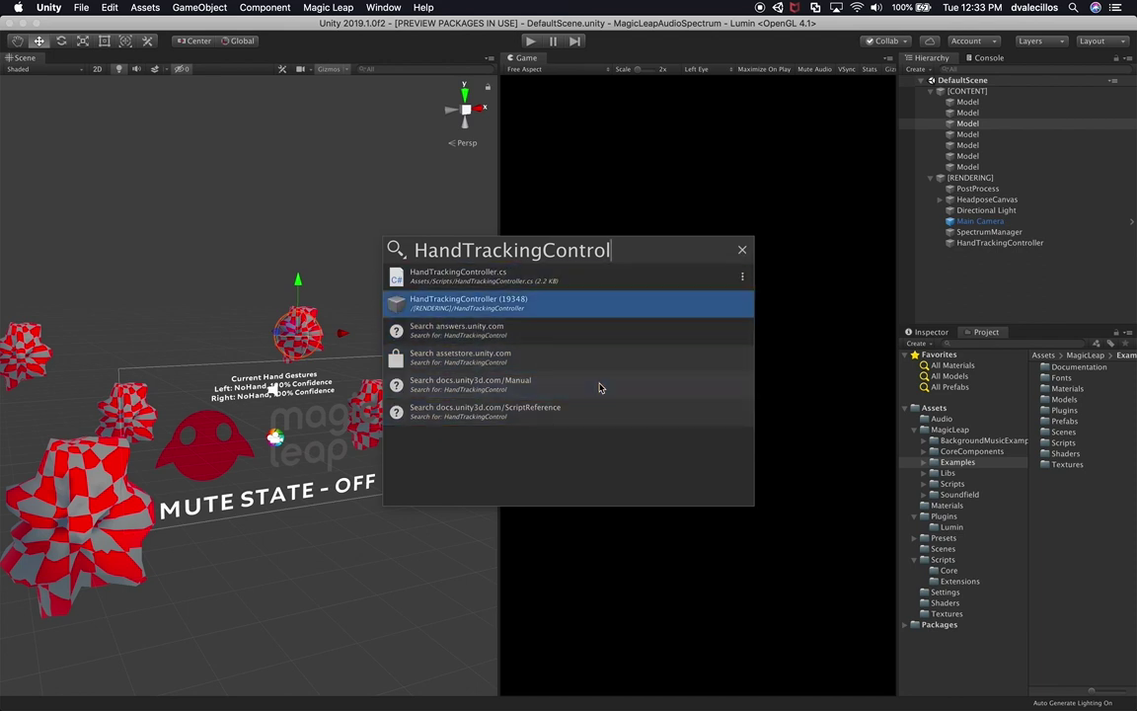
# View the extra actions offered for the HandTrackingController.cs result, and close them without choosing any.
pyautogui.click(412, 285)
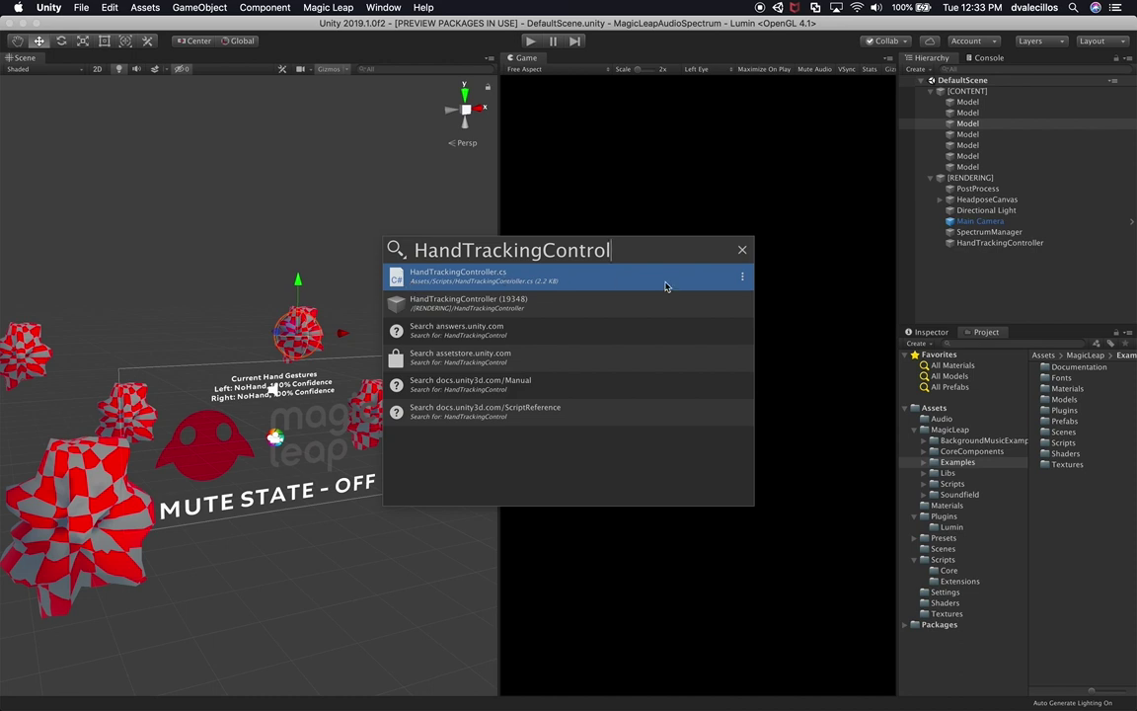
pyautogui.click(742, 277)
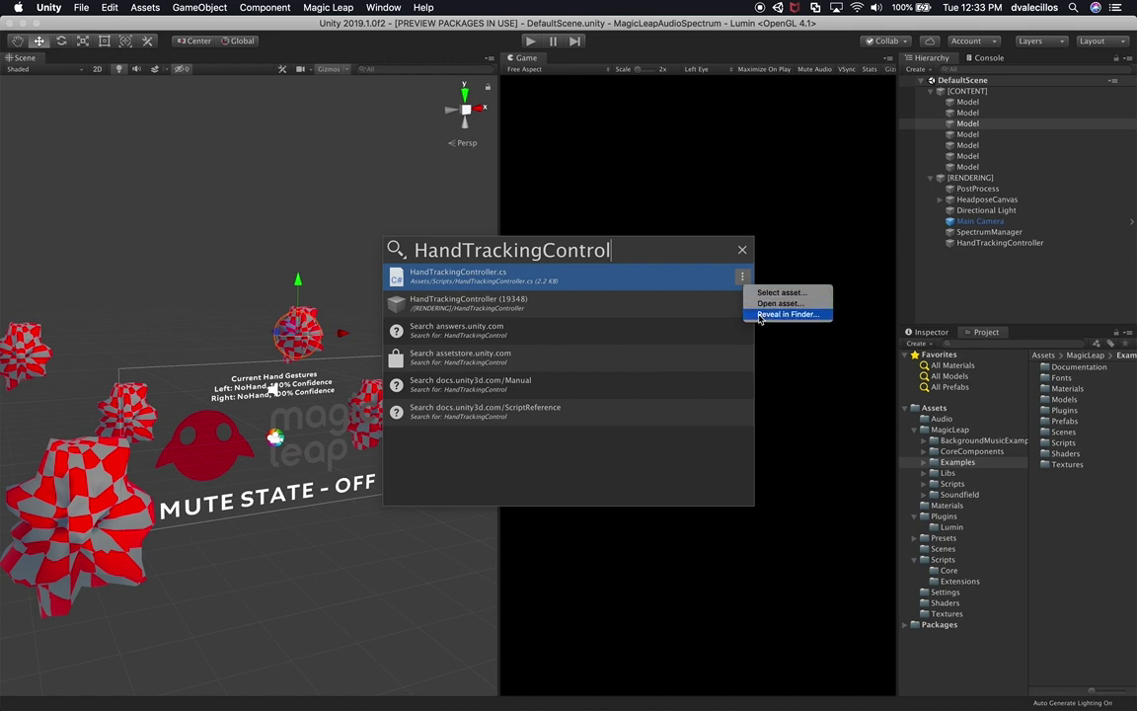
pyautogui.click(651, 300)
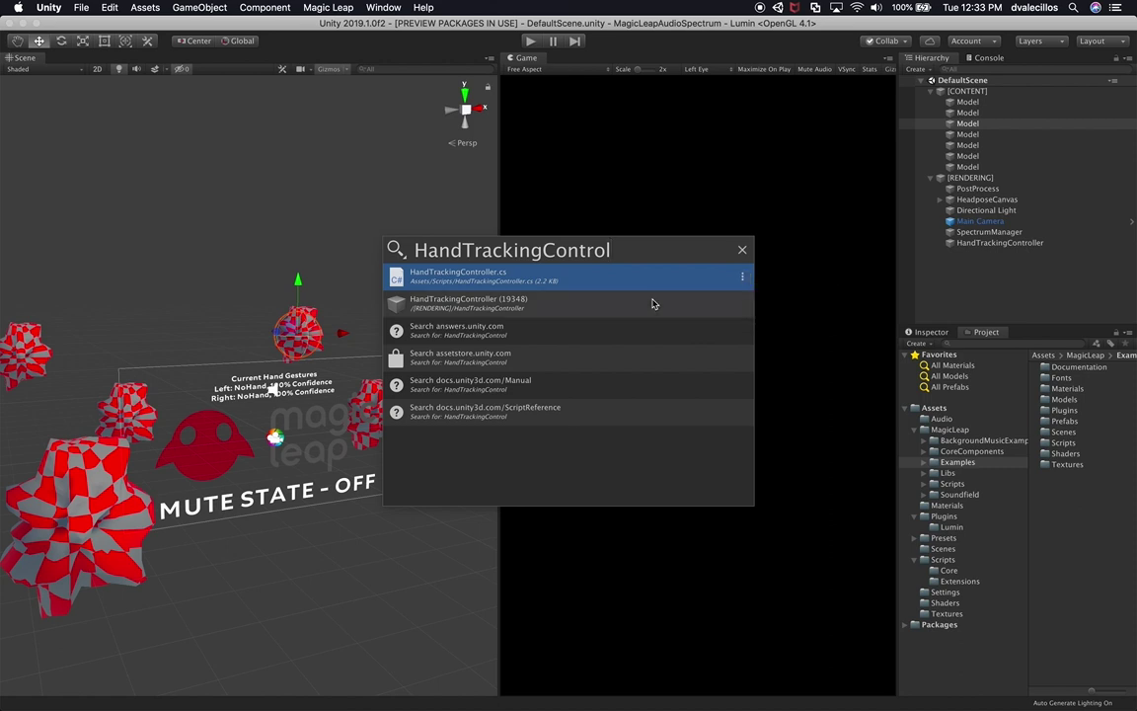
# Locate HandTrackingController.cs in the project from its search result, and open the script in the code editor.
pyautogui.press('Return')
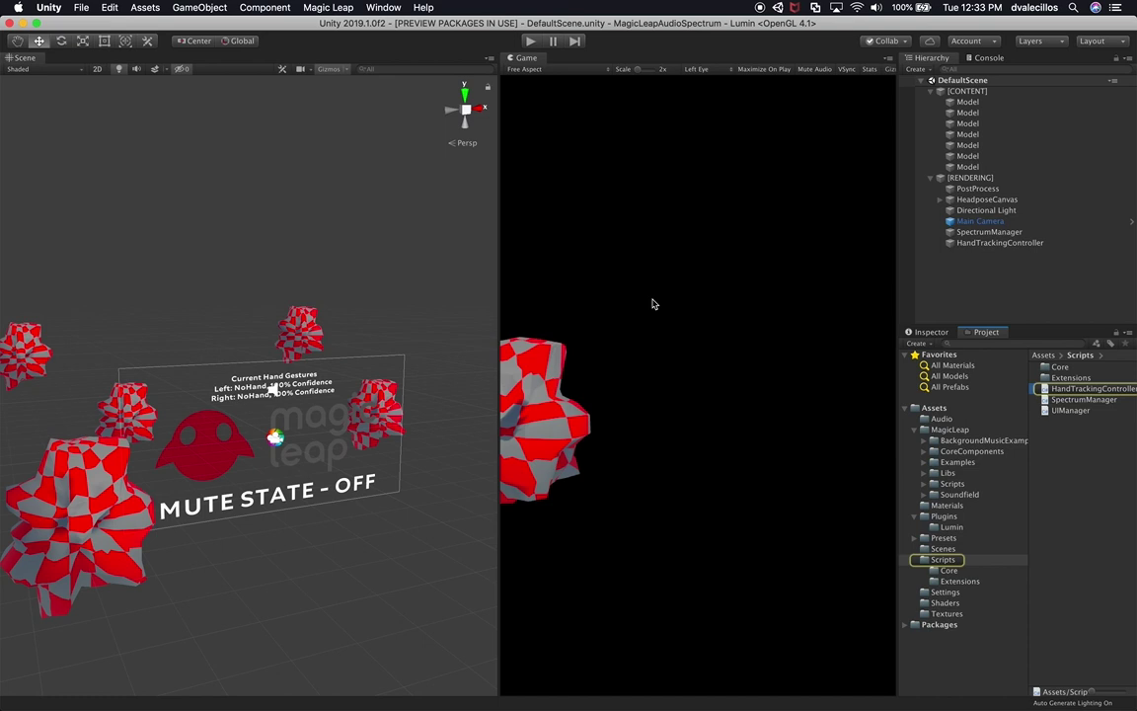
pyautogui.click(1073, 391)
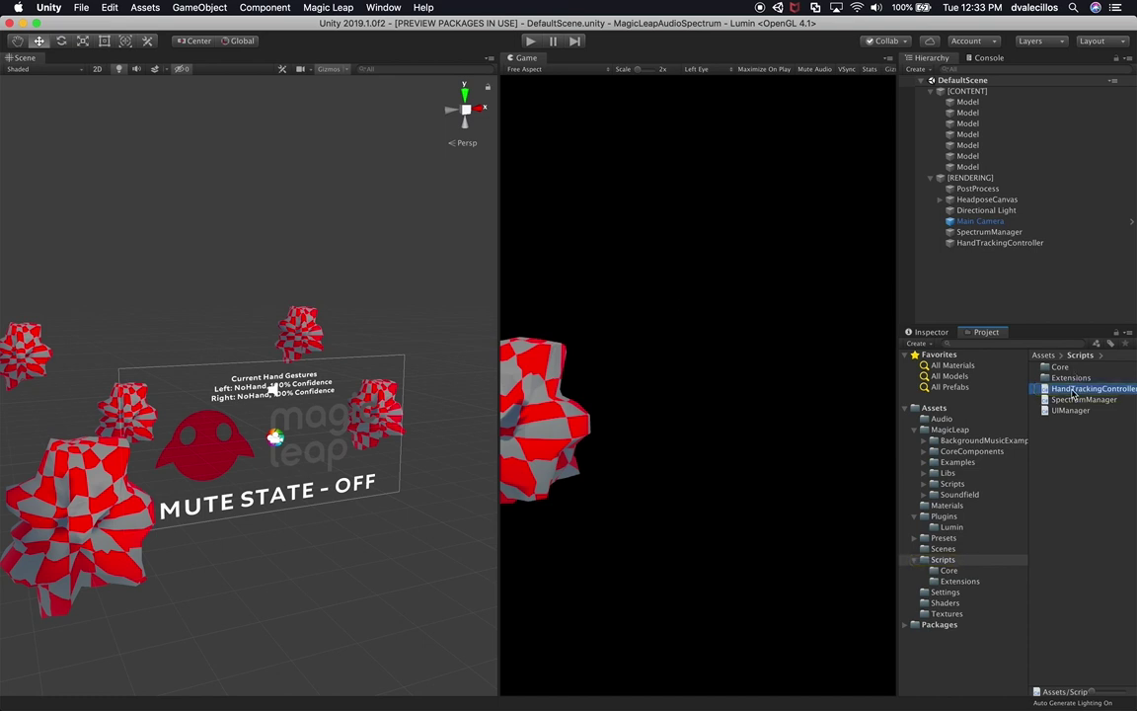
pyautogui.doubleClick(1073, 391)
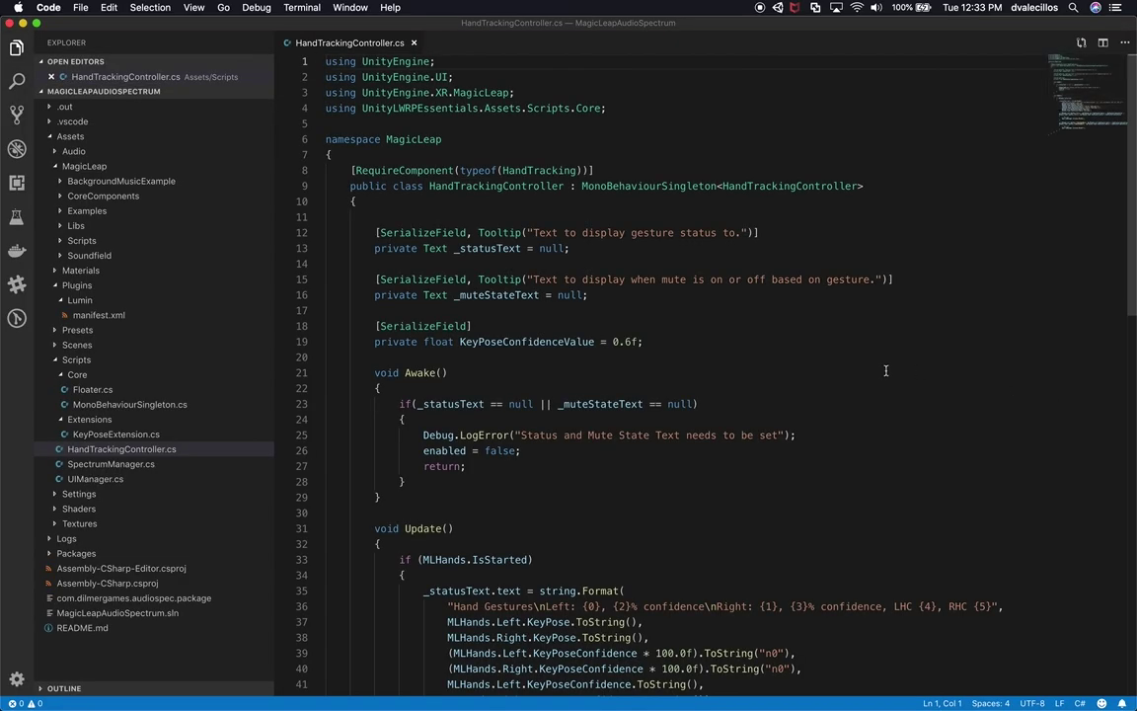
# Switch back to Unity and use Quick Search to select and frame the HandTrackingController scene object.
pyautogui.press('super+Tab')
pyautogui.hotkey('alt', "'")
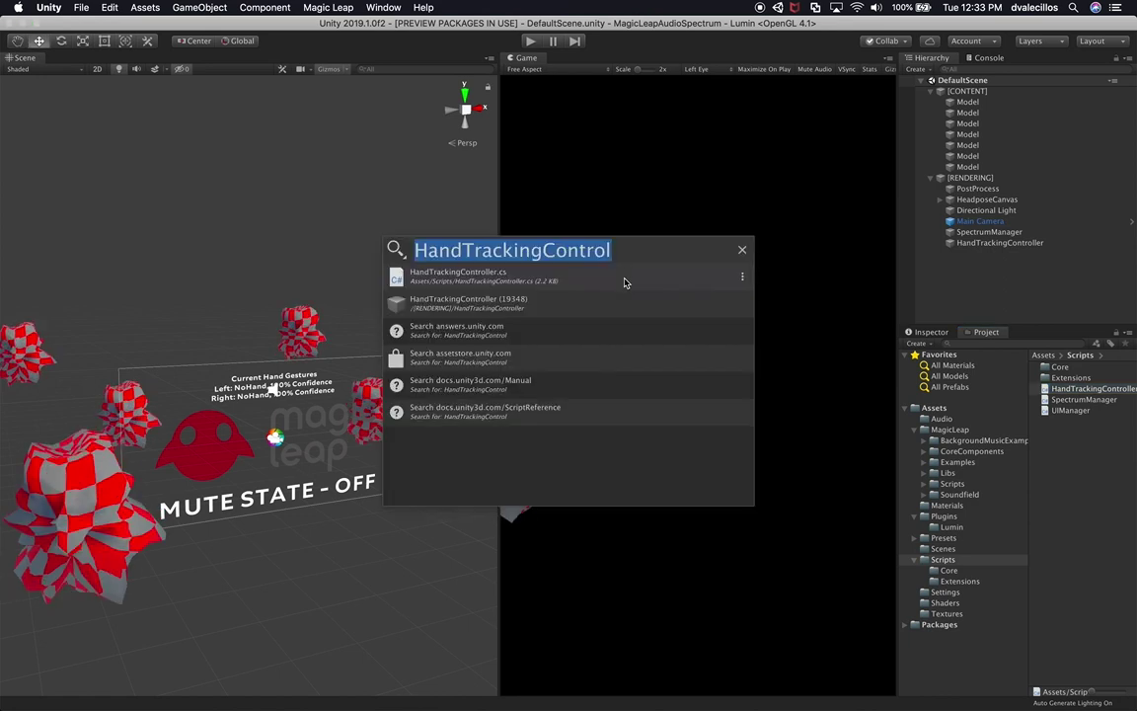
pyautogui.click(510, 310)
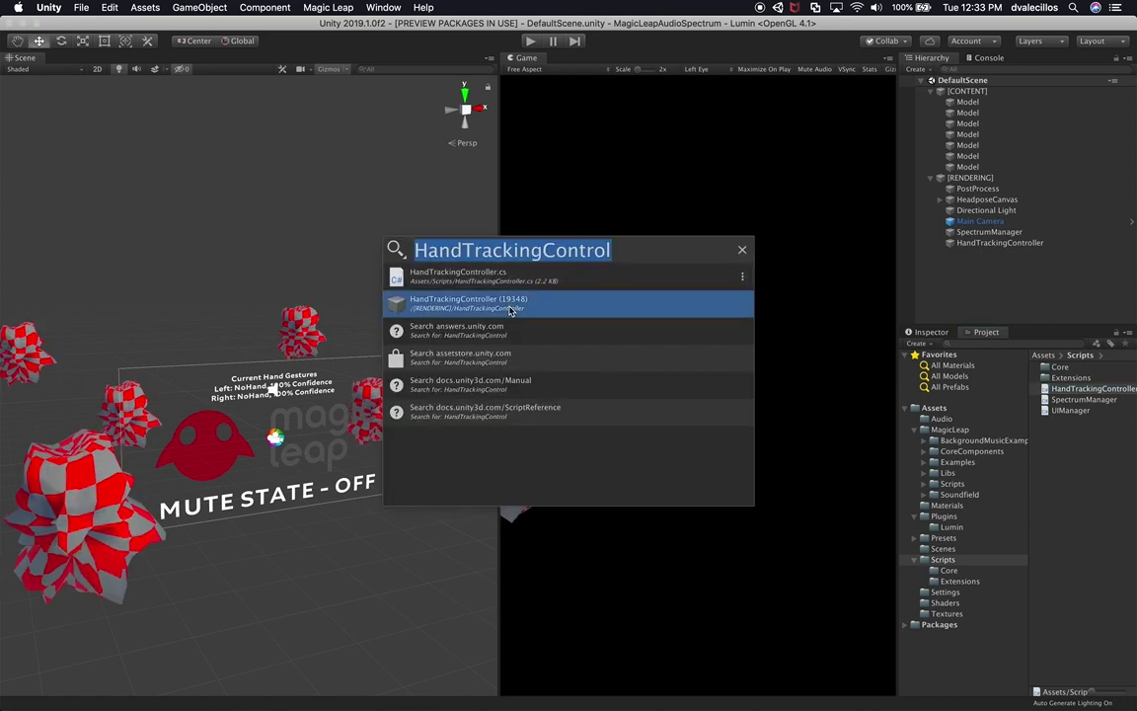
pyautogui.click(511, 310)
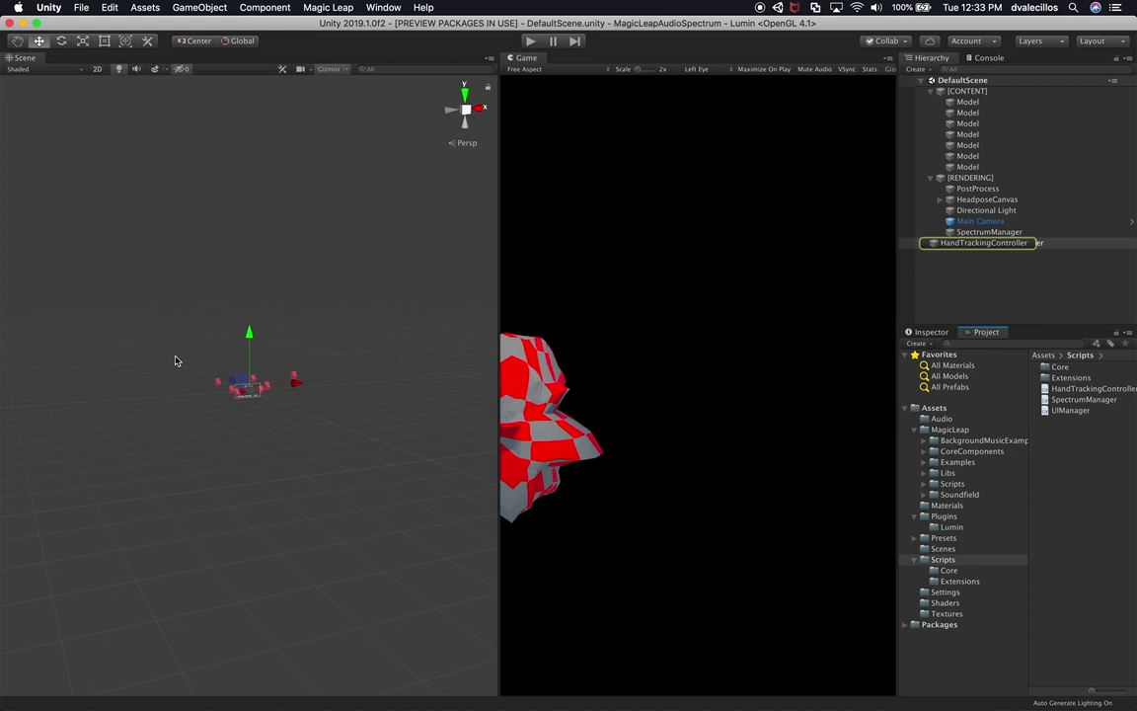
pyautogui.scroll(5, 255, 421)
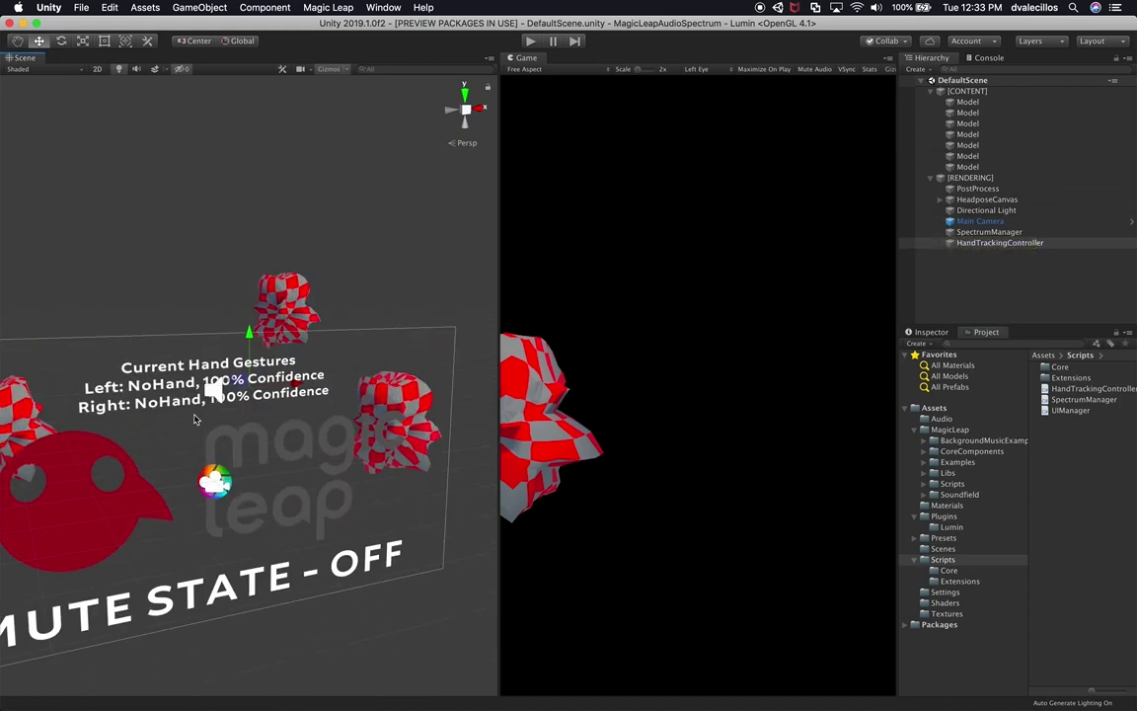
pyautogui.scroll(-5, 255, 455)
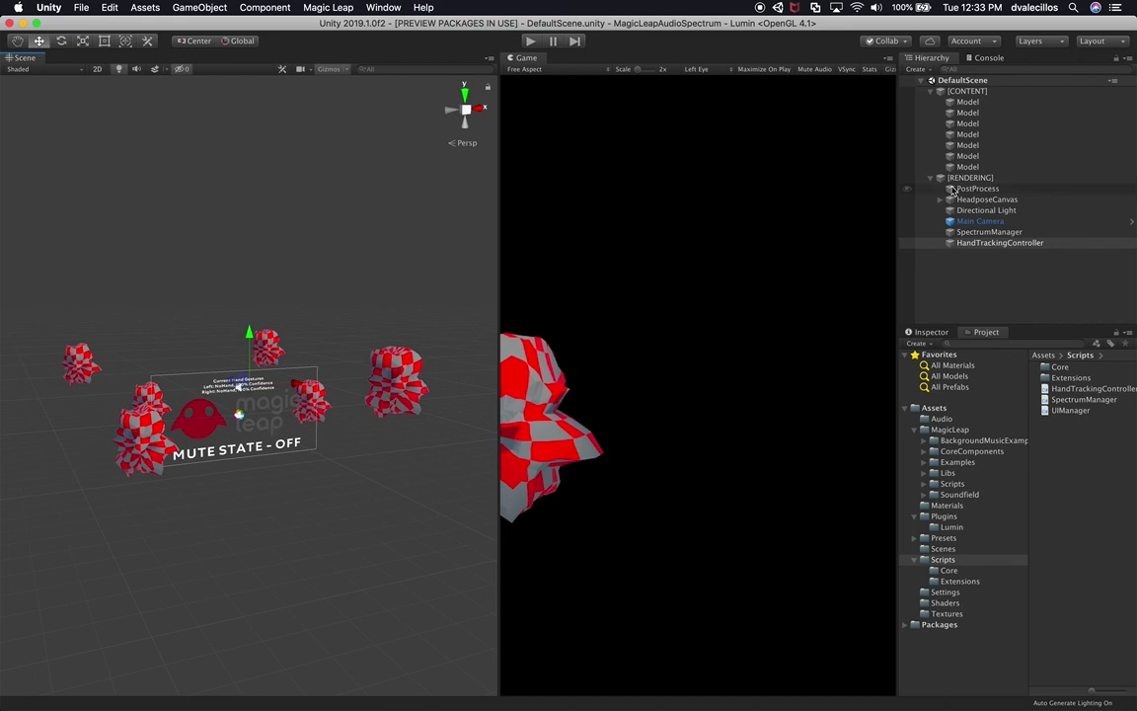
# Collapse the [CONTENT] and [RENDERING] groups in the scene hierarchy.
pyautogui.click(933, 91)
pyautogui.click(933, 102)
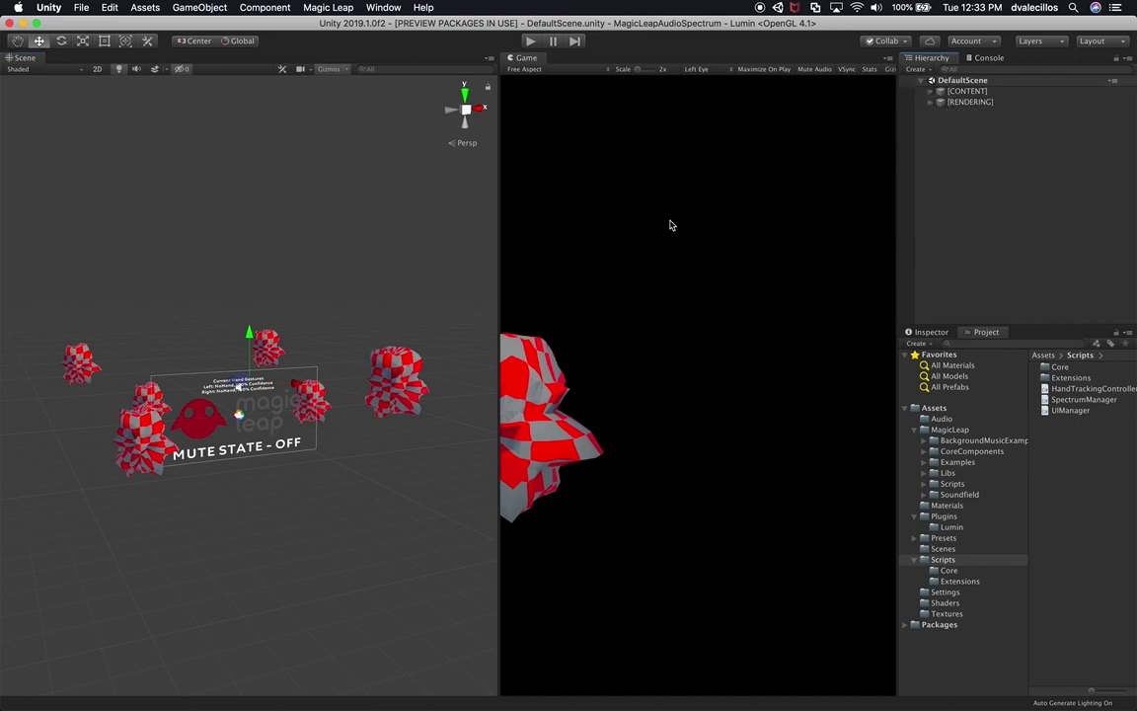
pyautogui.keyDown('alt'); pyautogui.moveTo(222, 210); pyautogui.dragTo(385, 415); pyautogui.keyUp('alt')
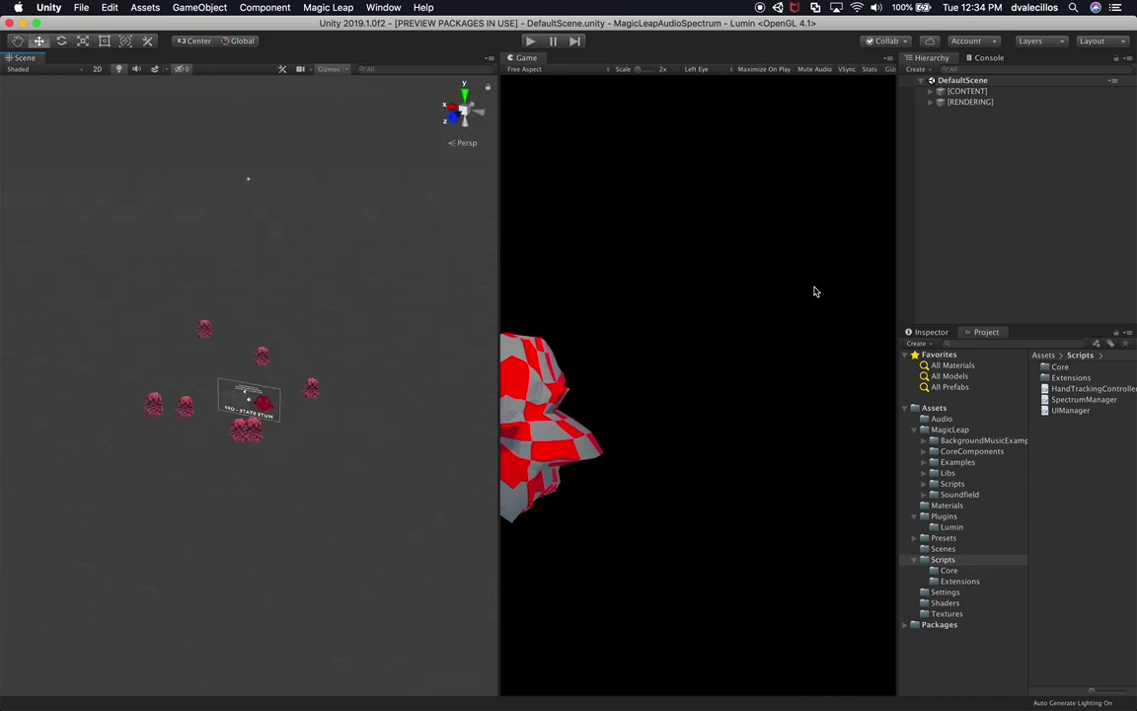
# Find the HandTrackingController scene object again through Quick Search so it is selected inside the collapsed [RENDERING] group.
pyautogui.hotkey('alt', "'")
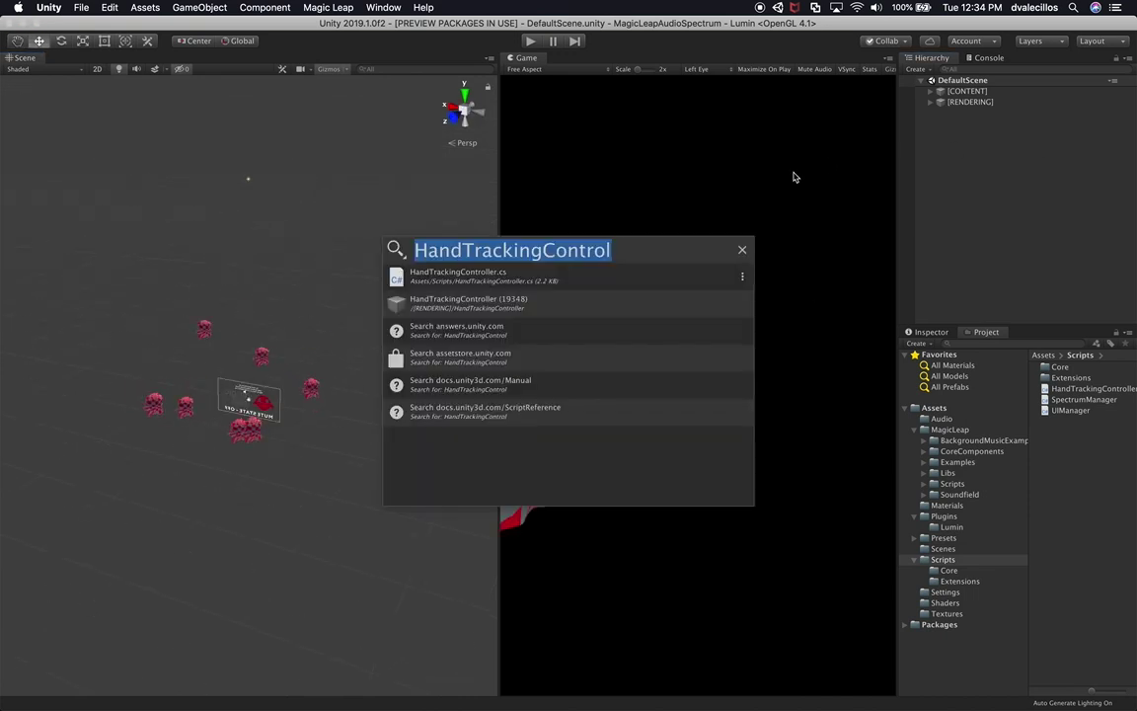
pyautogui.press('Down')
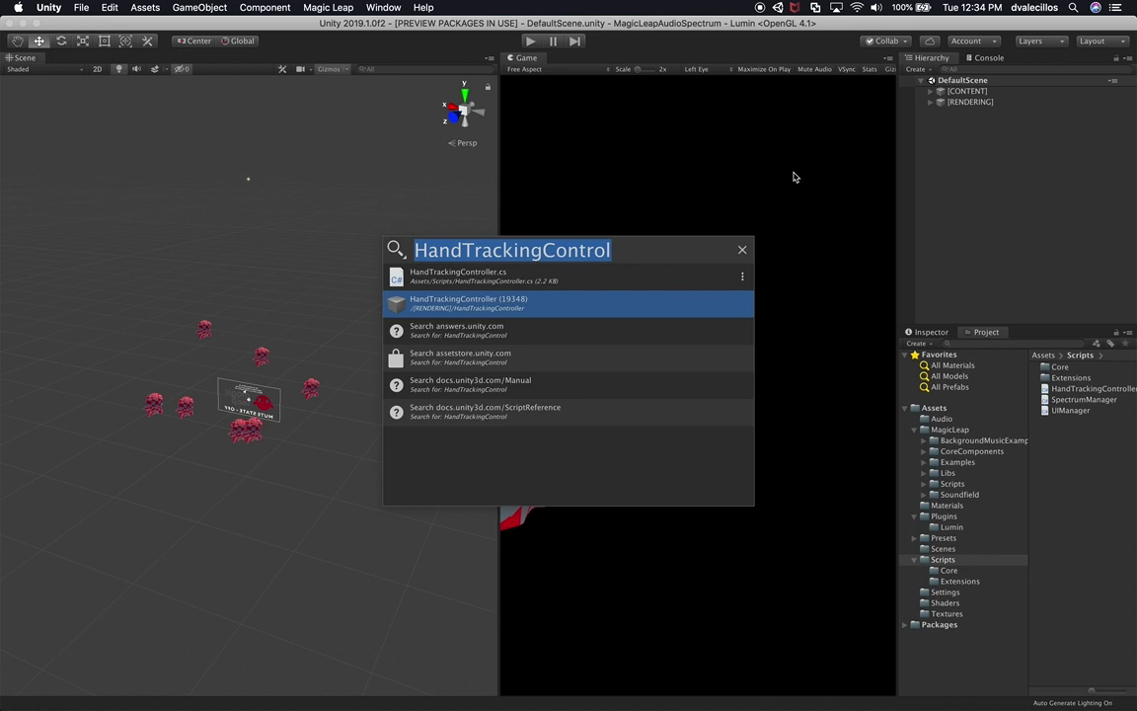
pyautogui.press('Return')
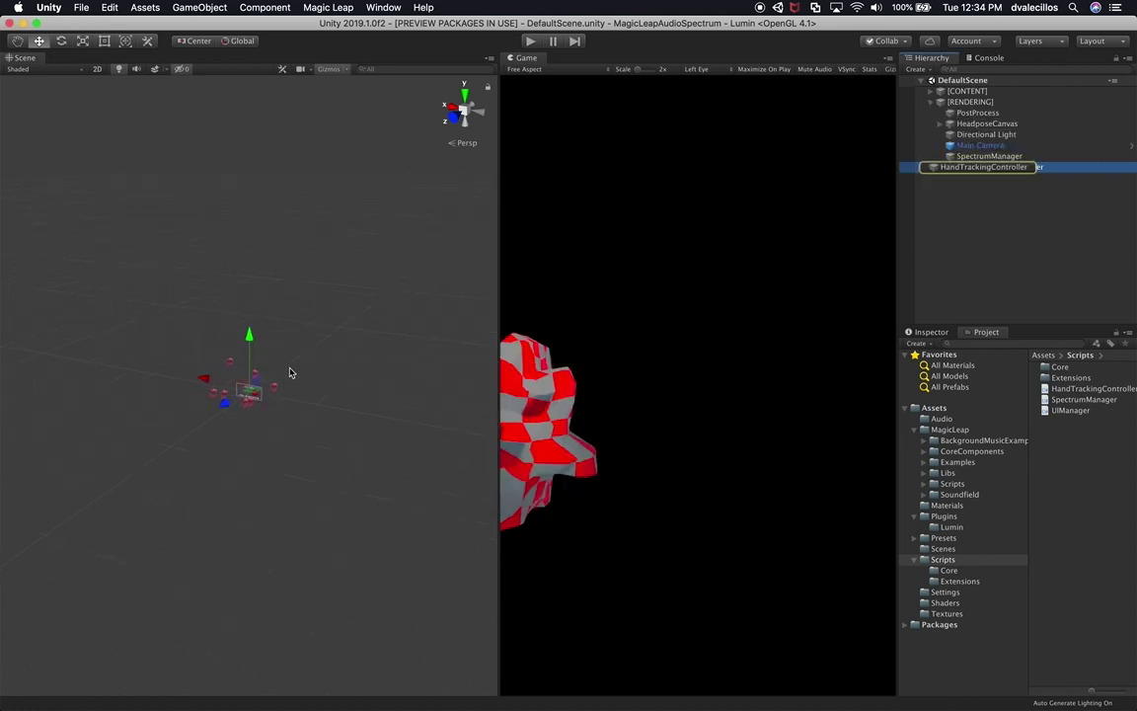
pyautogui.press('Escape')
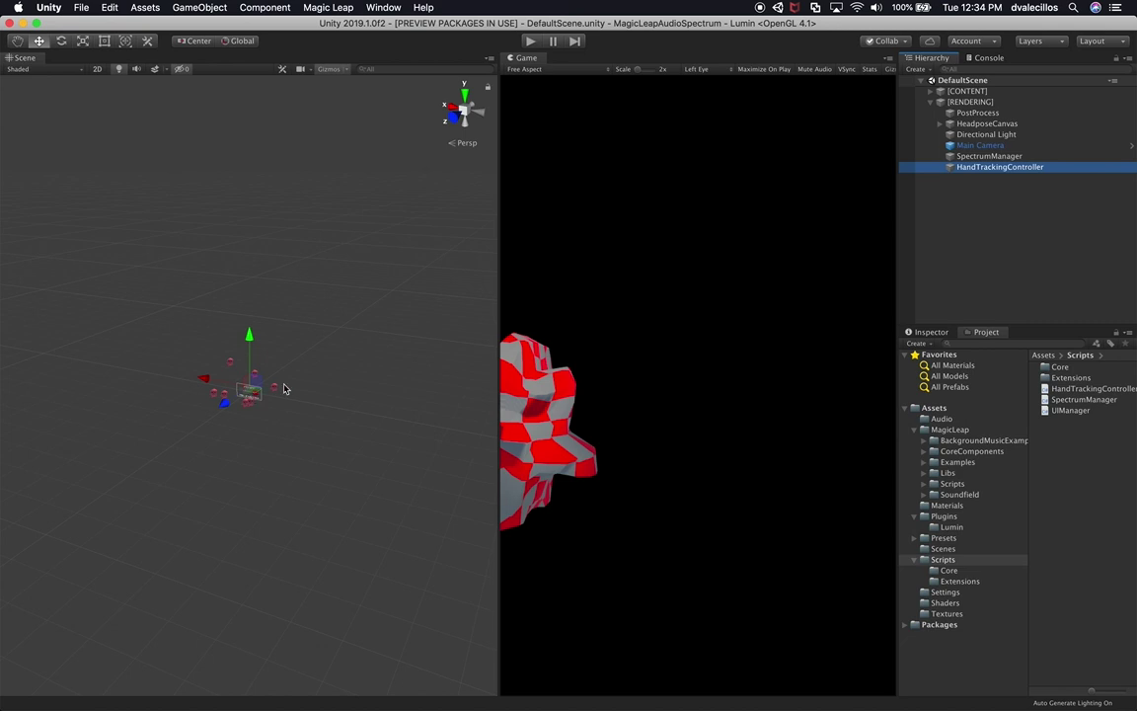
pyautogui.keyDown('alt'); pyautogui.moveTo(310, 420); pyautogui.dragTo(362, 365); pyautogui.keyUp('alt')
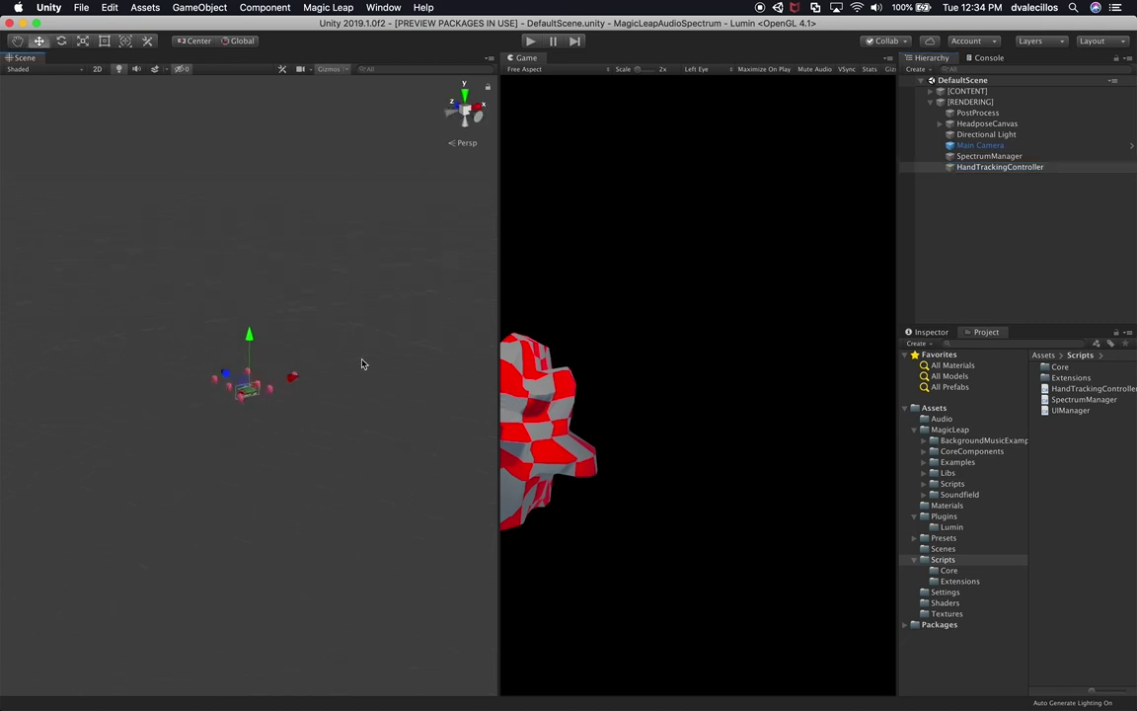
# Show the contents of the project's Settings folder, and search for "post" with Quick Search.
pyautogui.click(945, 593)
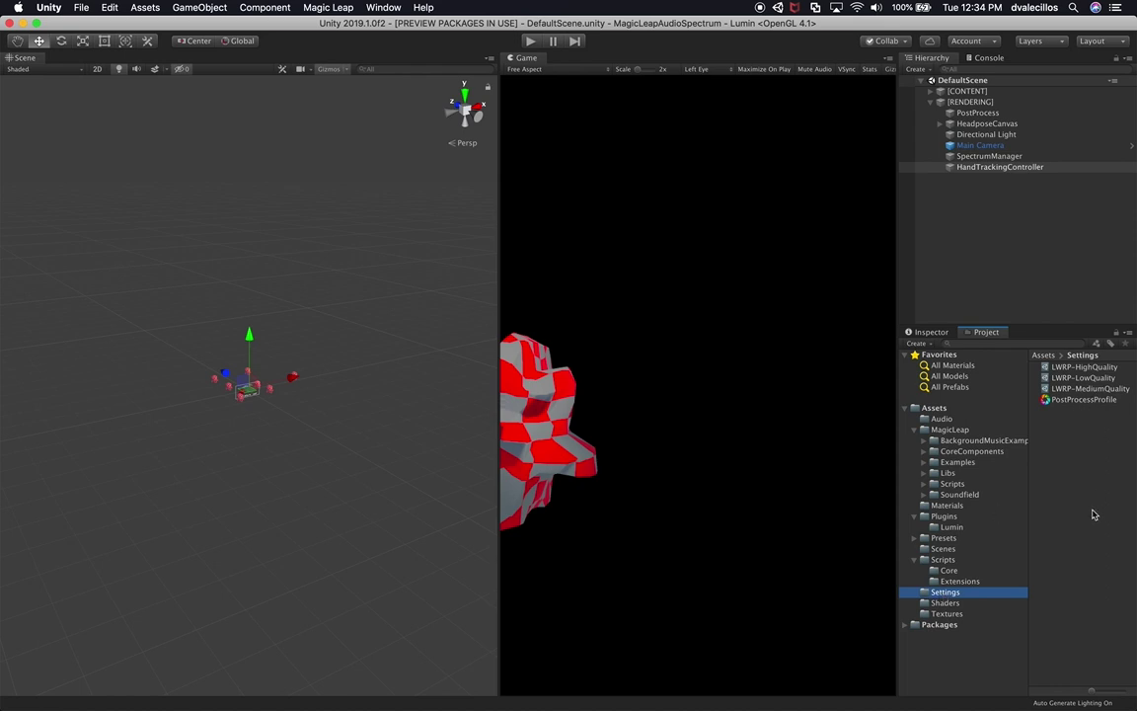
pyautogui.click(1009, 283)
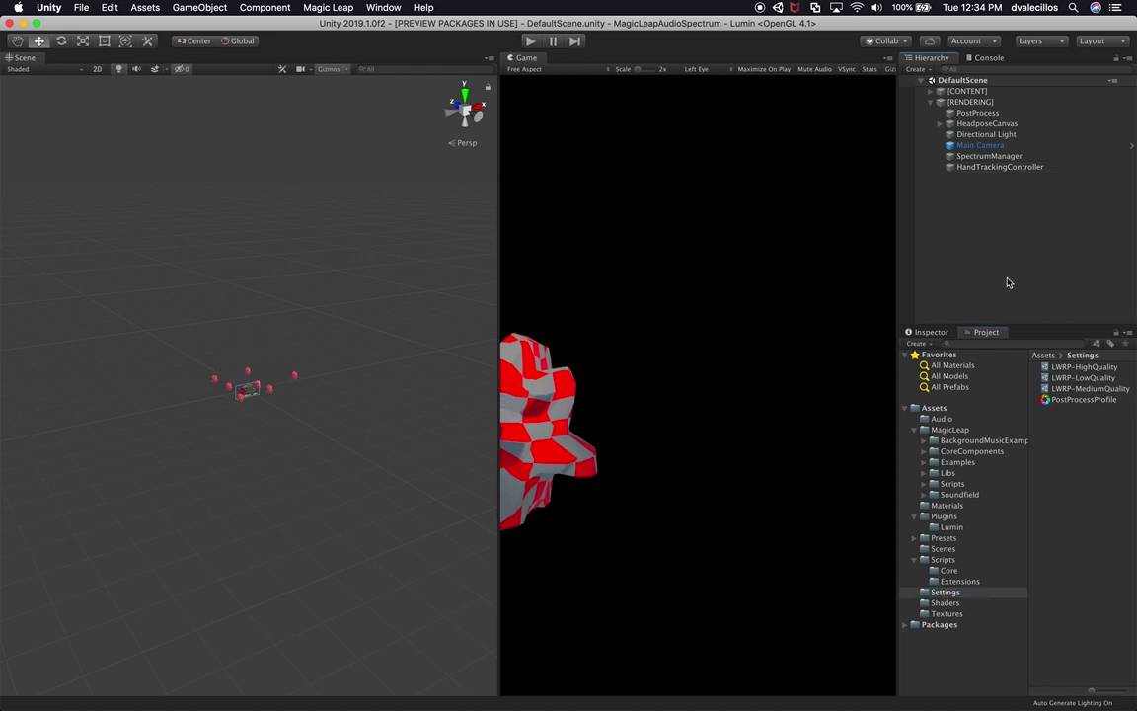
pyautogui.hotkey('alt', "'")
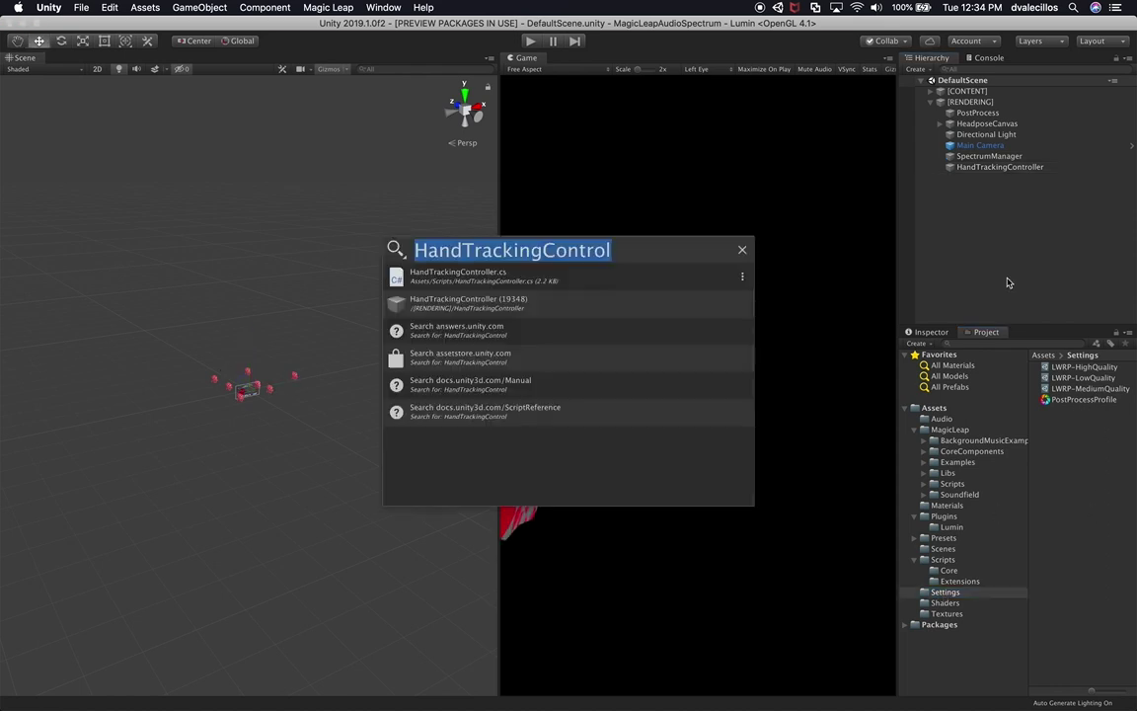
pyautogui.write('post')
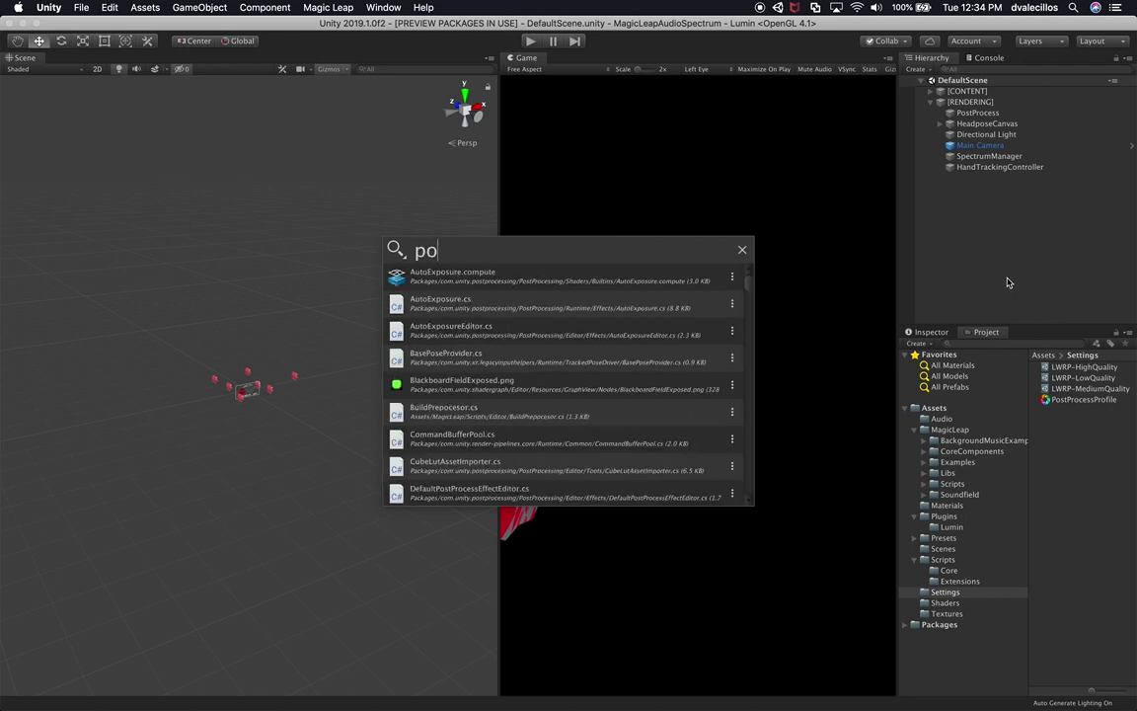
# Scan through the post-processing scripts listed in the "post" search results.
pyautogui.press('Down')
pyautogui.press('Down')
pyautogui.press('Down')
pyautogui.press('Down')
pyautogui.press('Down')
pyautogui.press('Down')
pyautogui.press('Down')
pyautogui.press('Down')
pyautogui.press('Down')
pyautogui.press('Down')
pyautogui.press('Down')
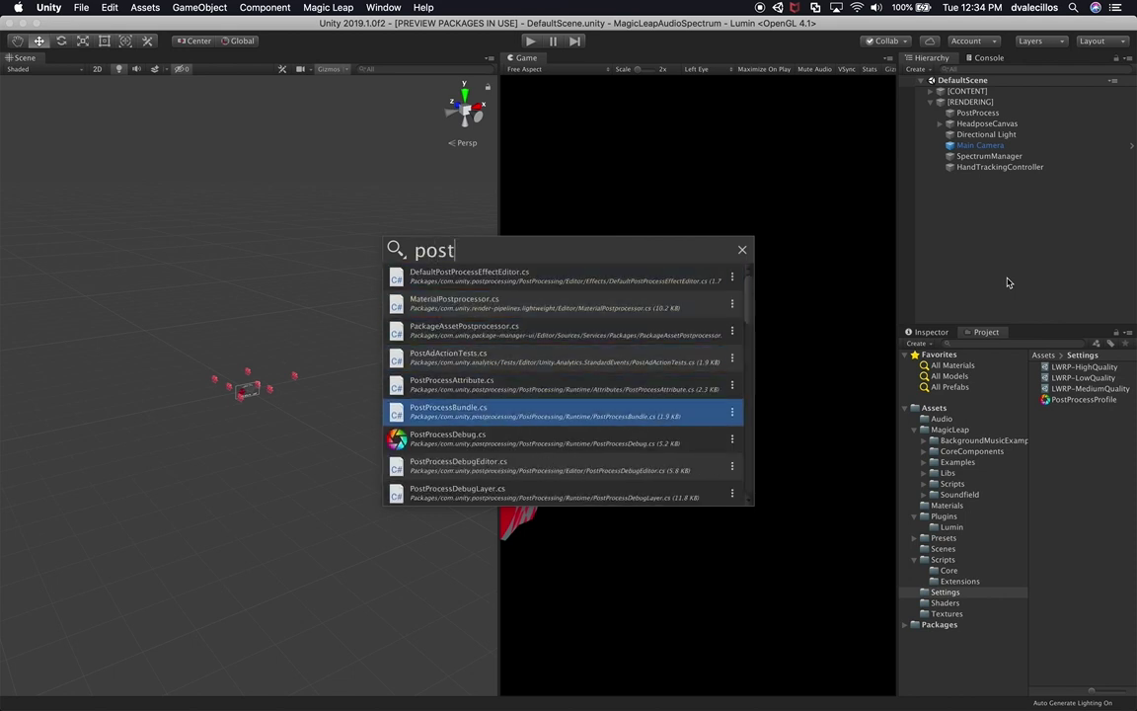
pyautogui.press('Down')
pyautogui.press('Down')
pyautogui.press('Down')
pyautogui.press('Down')
pyautogui.press('Down')
pyautogui.press('Down')
pyautogui.press('Down')
pyautogui.press('Down')
pyautogui.press('Down')
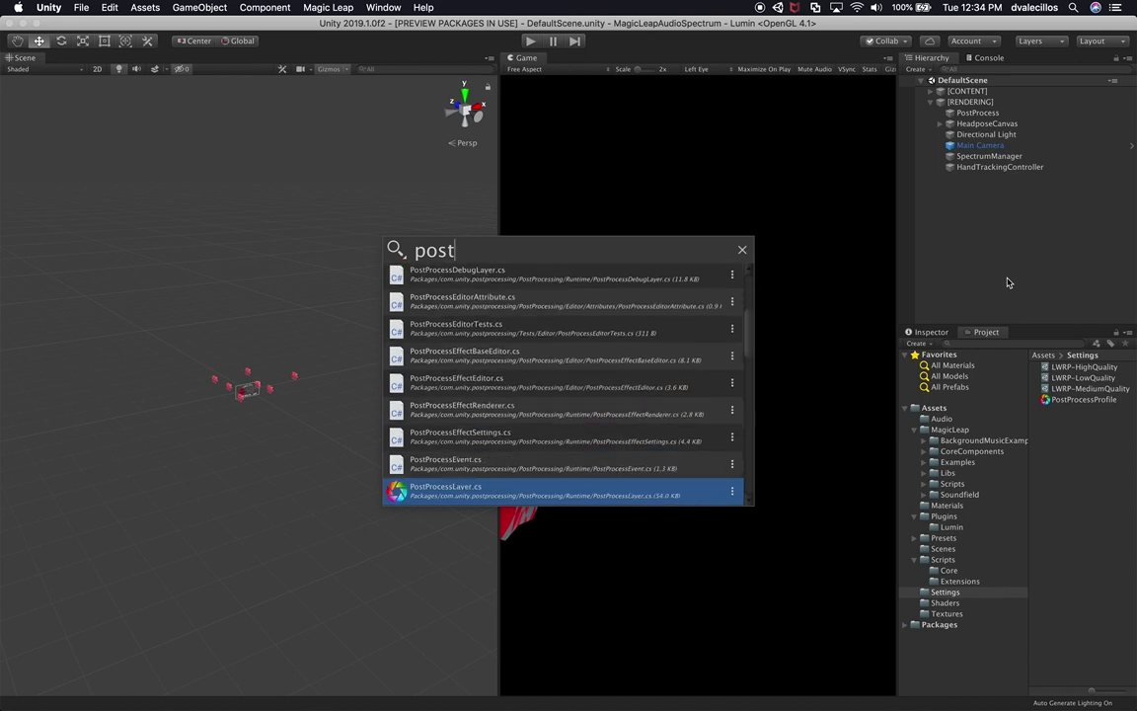
# Change the Quick Search query to "PostProcessProfile" and locate PostProcessProfile.asset in the project.
pyautogui.press('super+a')
pyautogui.write('P')
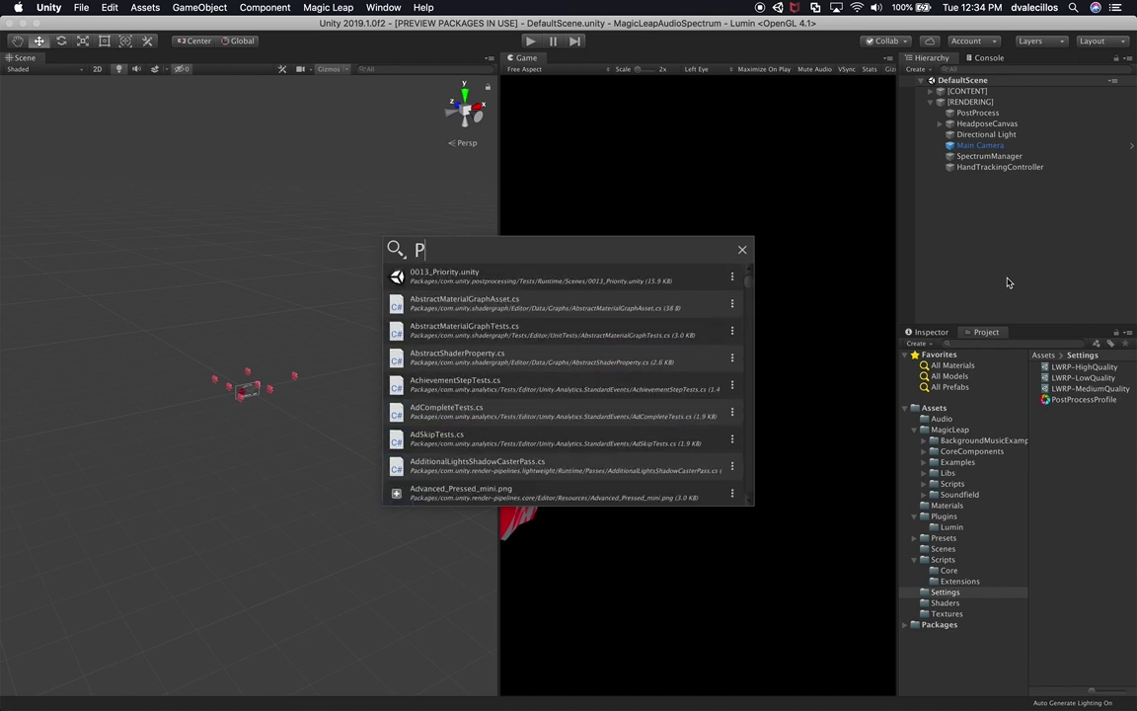
pyautogui.write('ostProces')
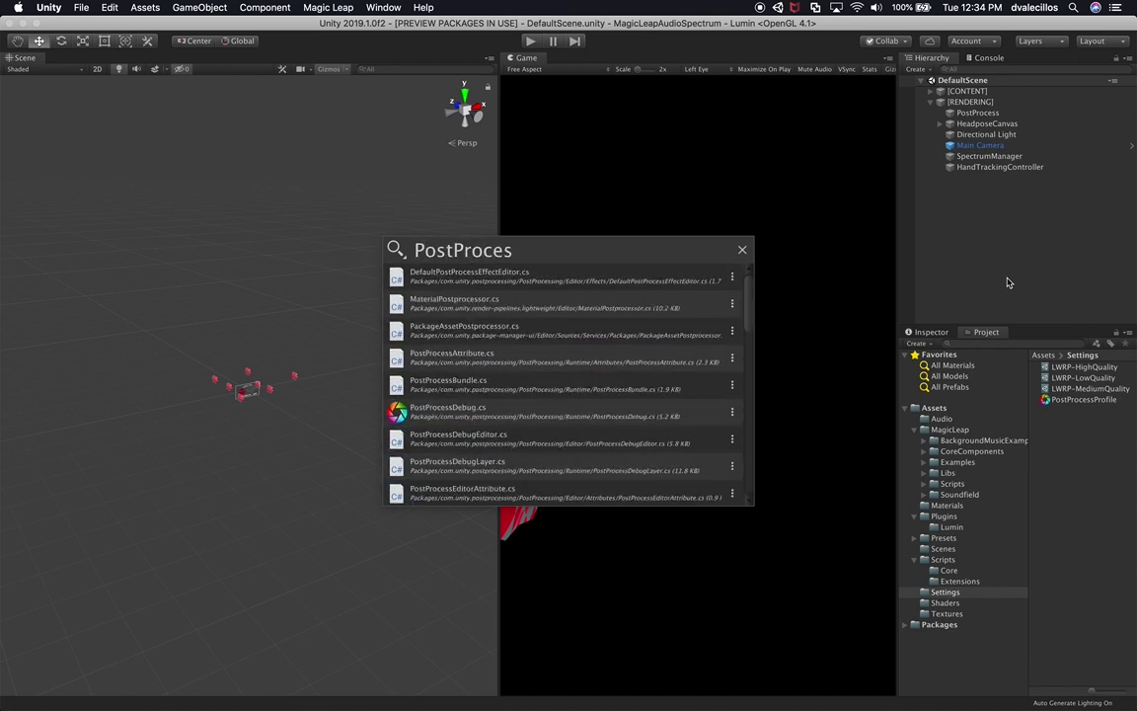
pyautogui.write('sProfile')
pyautogui.press('Down')
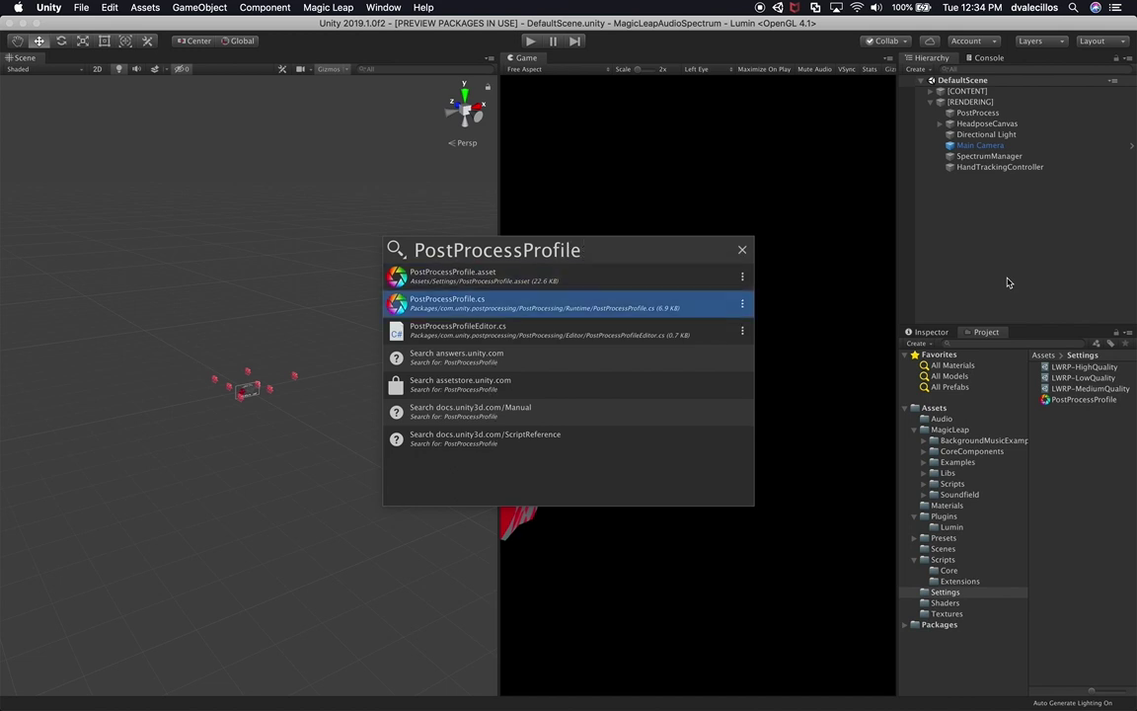
pyautogui.press('Up')
pyautogui.press('Return')
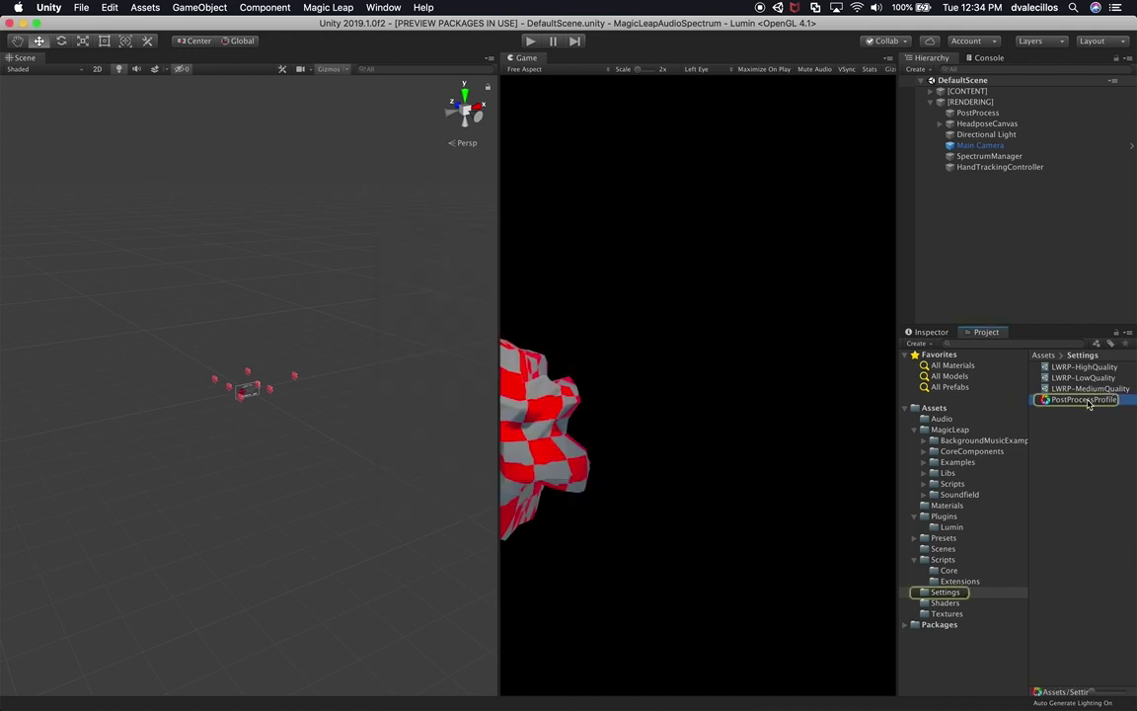
# Search for "LWRP-" with Quick Search and locate LWRP-LowQuality.asset in the project.
pyautogui.hotkey('alt', "'")
pyautogui.write('LWRP-')
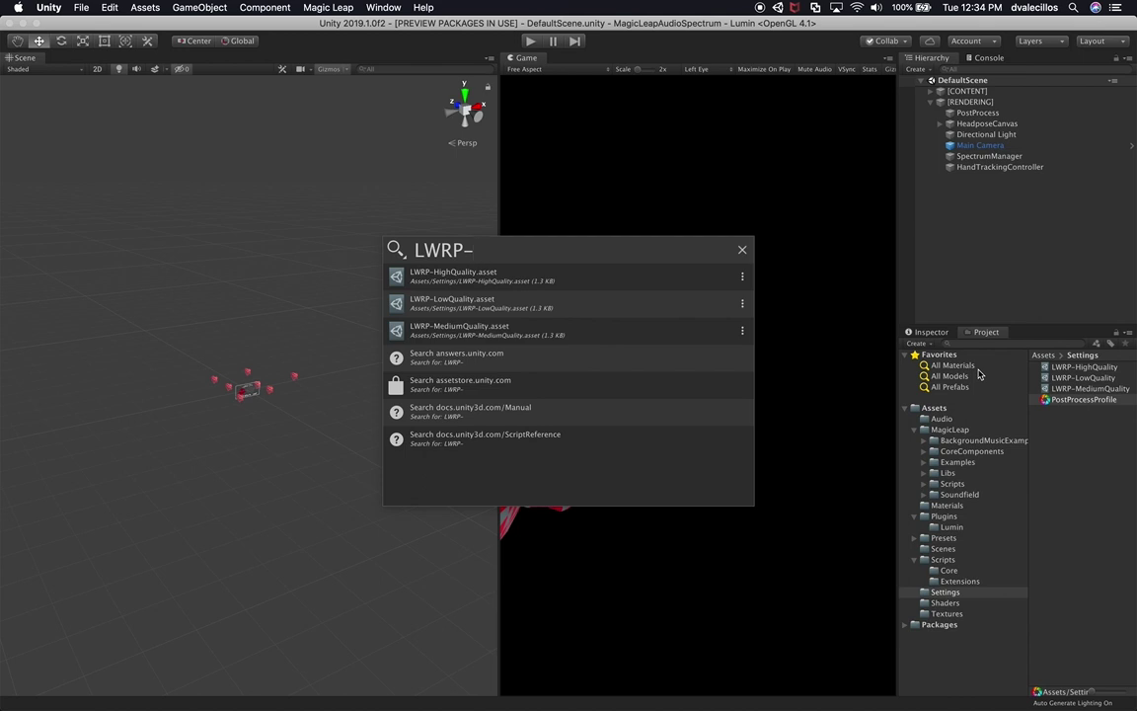
pyautogui.click(557, 327)
pyautogui.press('Up')
pyautogui.press('Return')
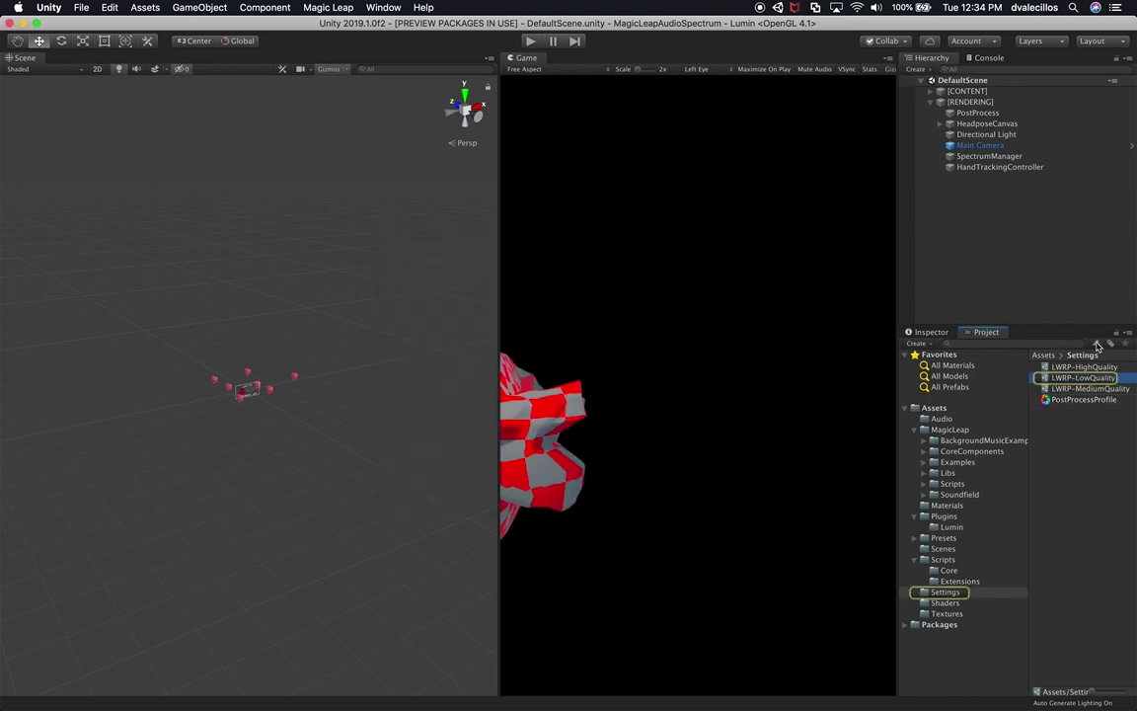
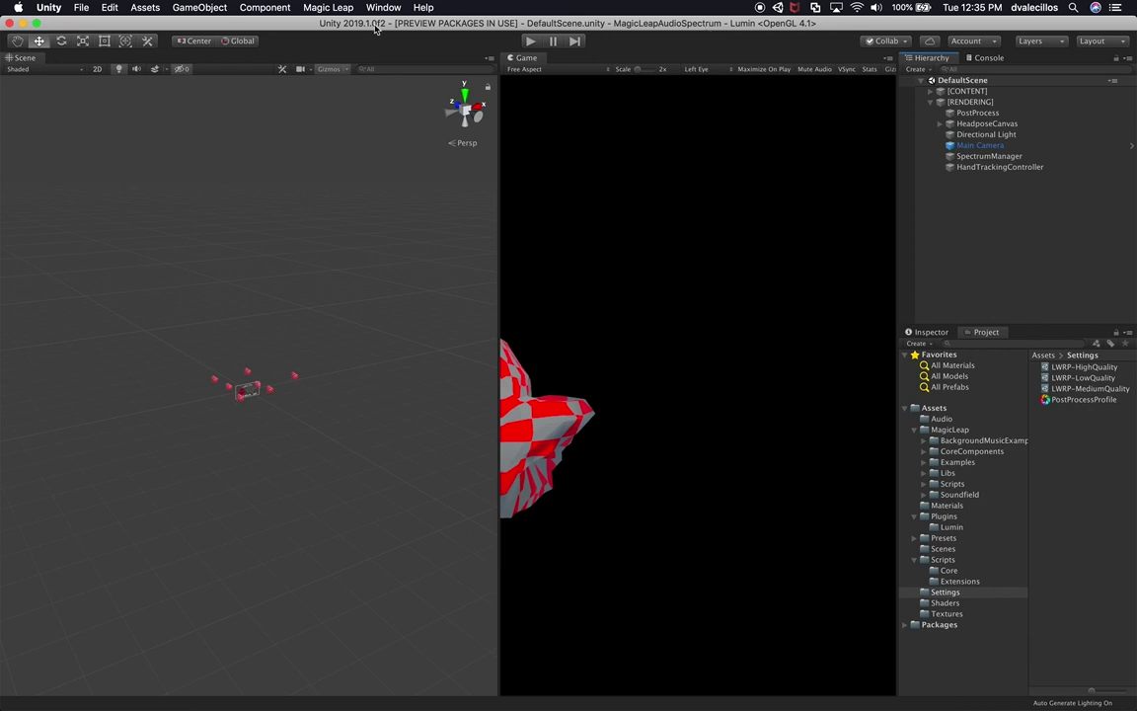
# Open the Shortcuts manager and look through the full list of Unity commands with their assigned shortcuts.
pyautogui.click(50, 8)
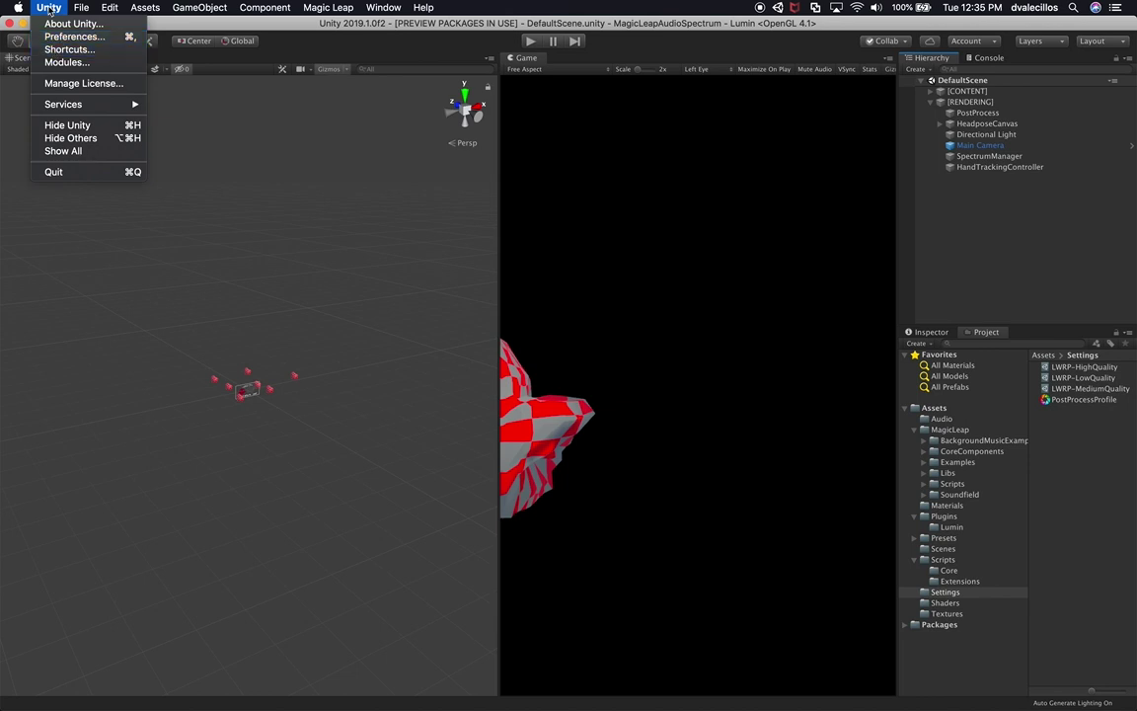
pyautogui.click(62, 49)
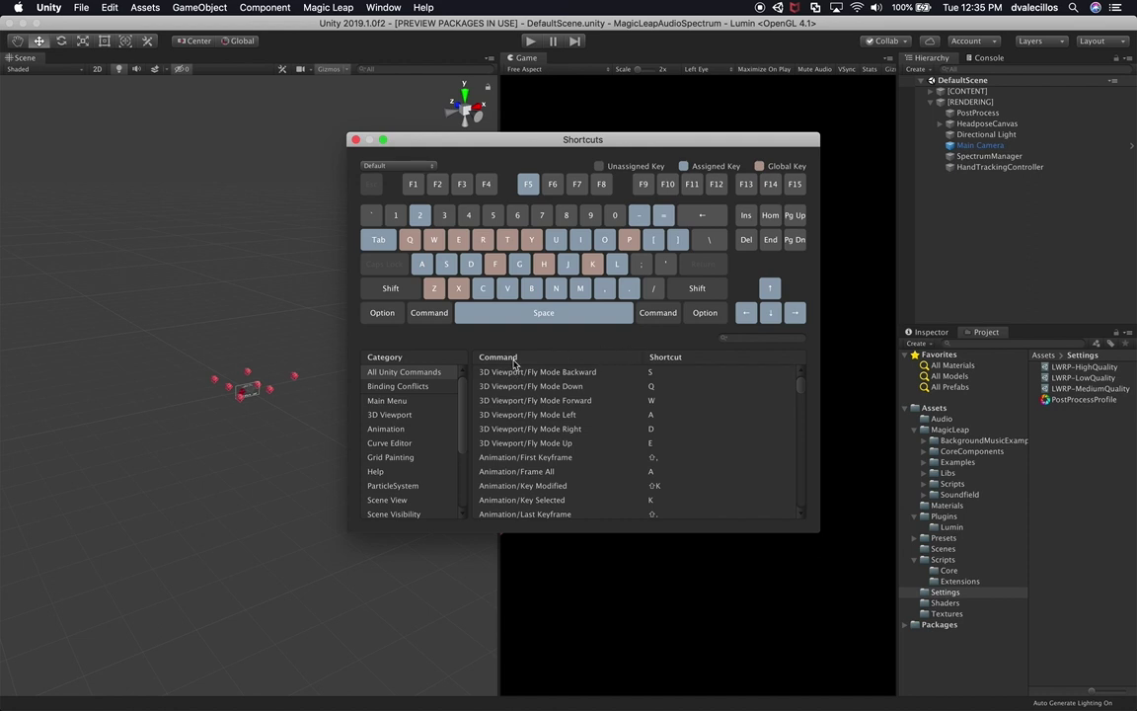
pyautogui.click(402, 372)
pyautogui.scroll(-10, 602, 464)
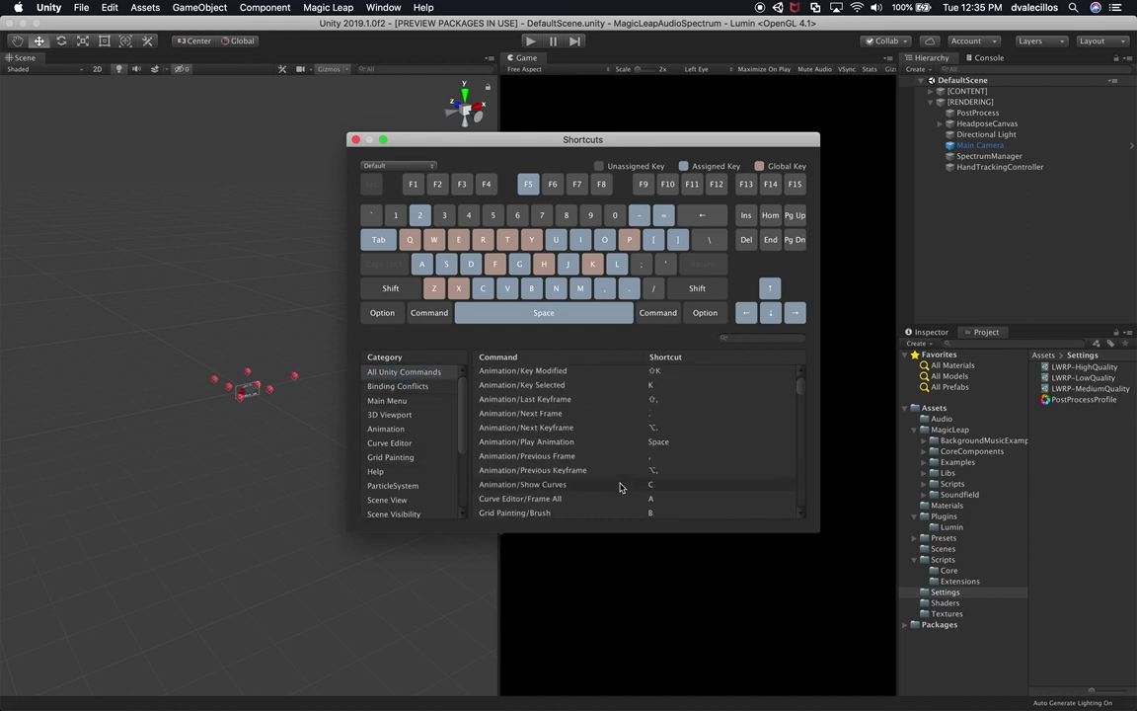
pyautogui.scroll(-10, 620, 487)
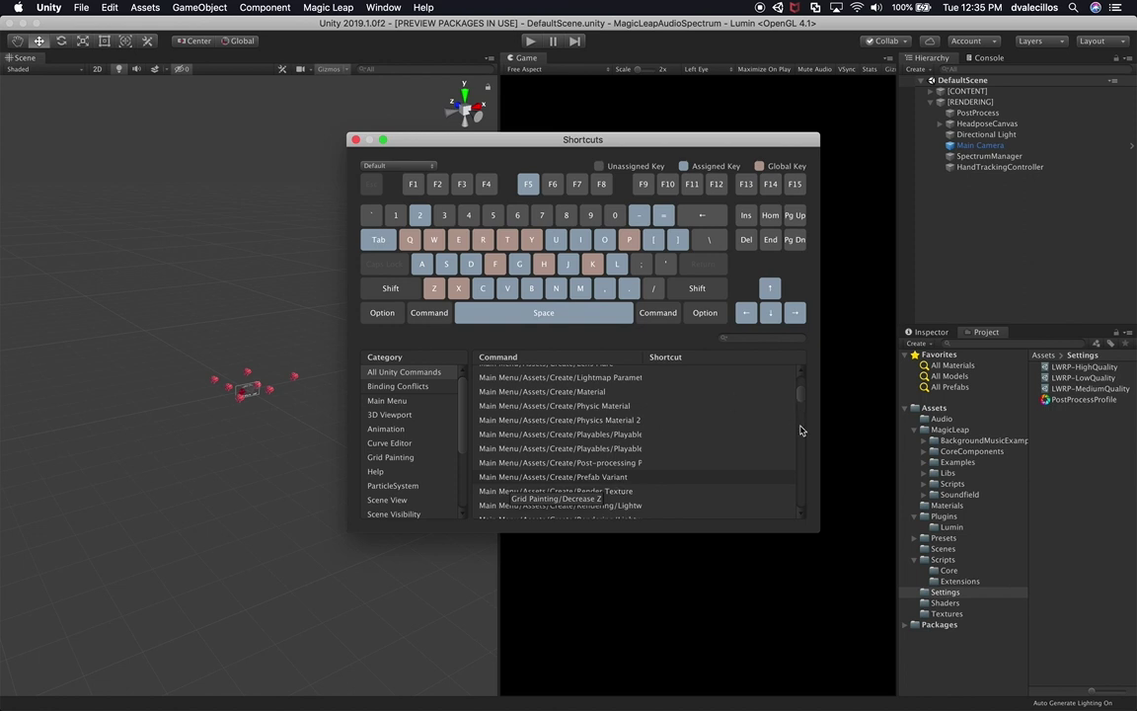
pyautogui.scroll(-10, 671, 365)
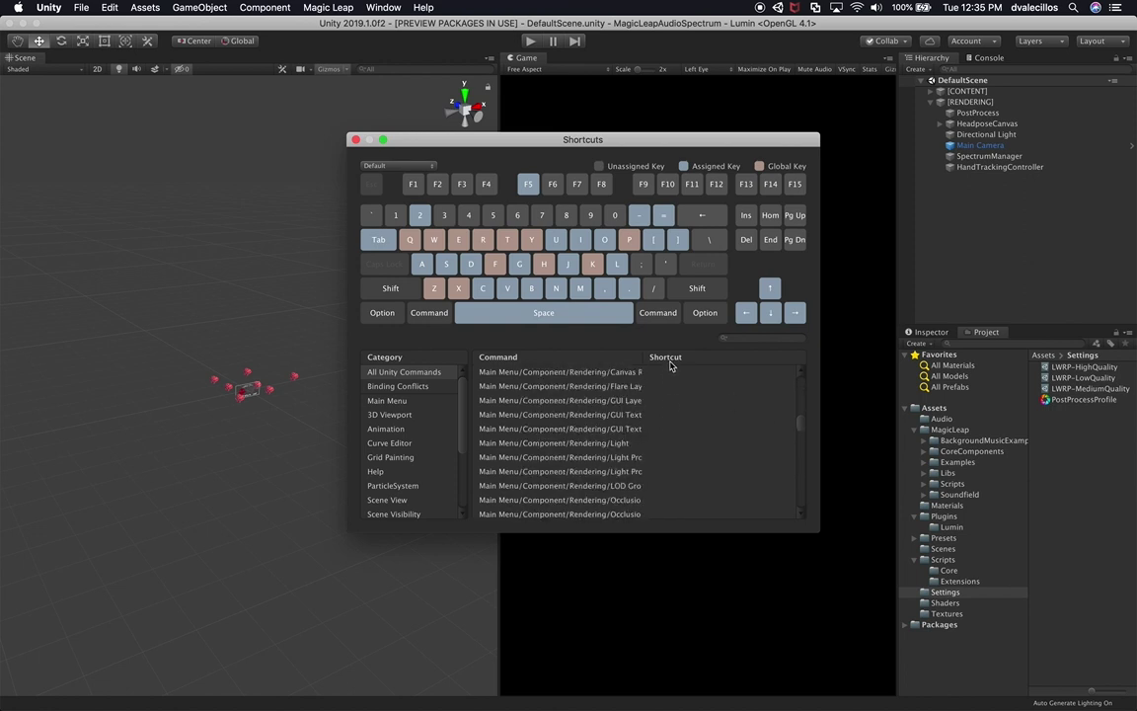
pyautogui.moveTo(801, 426); pyautogui.dragTo(803, 375)
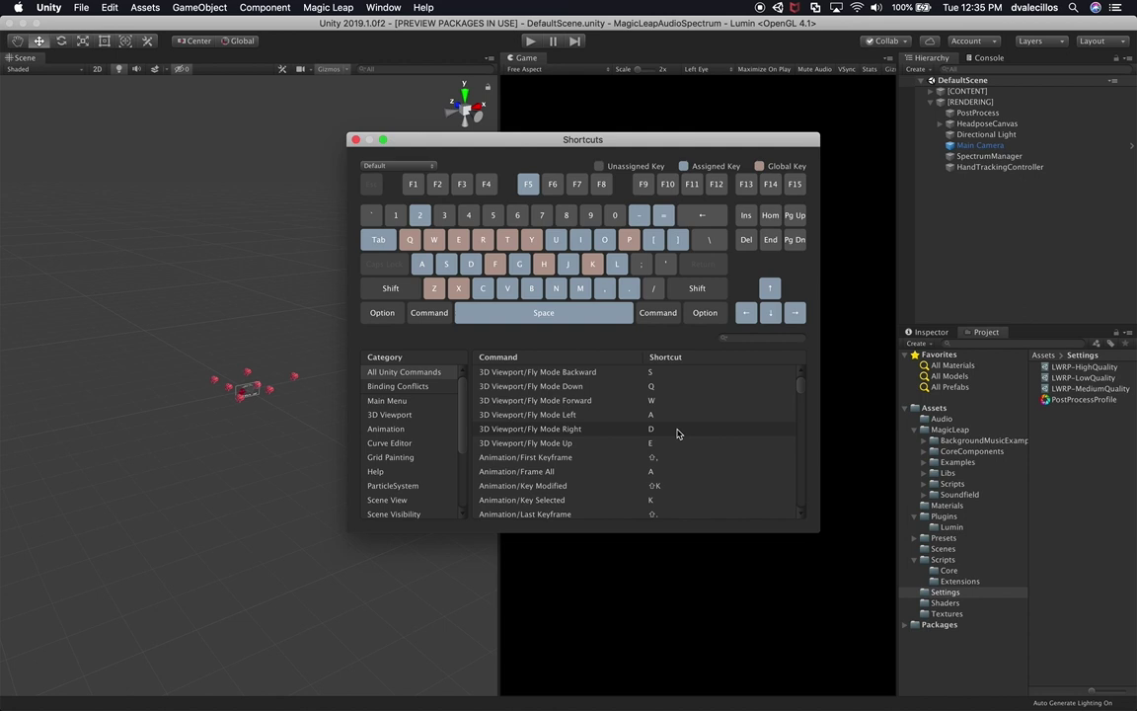
pyautogui.moveTo(800, 388); pyautogui.dragTo(801, 414)
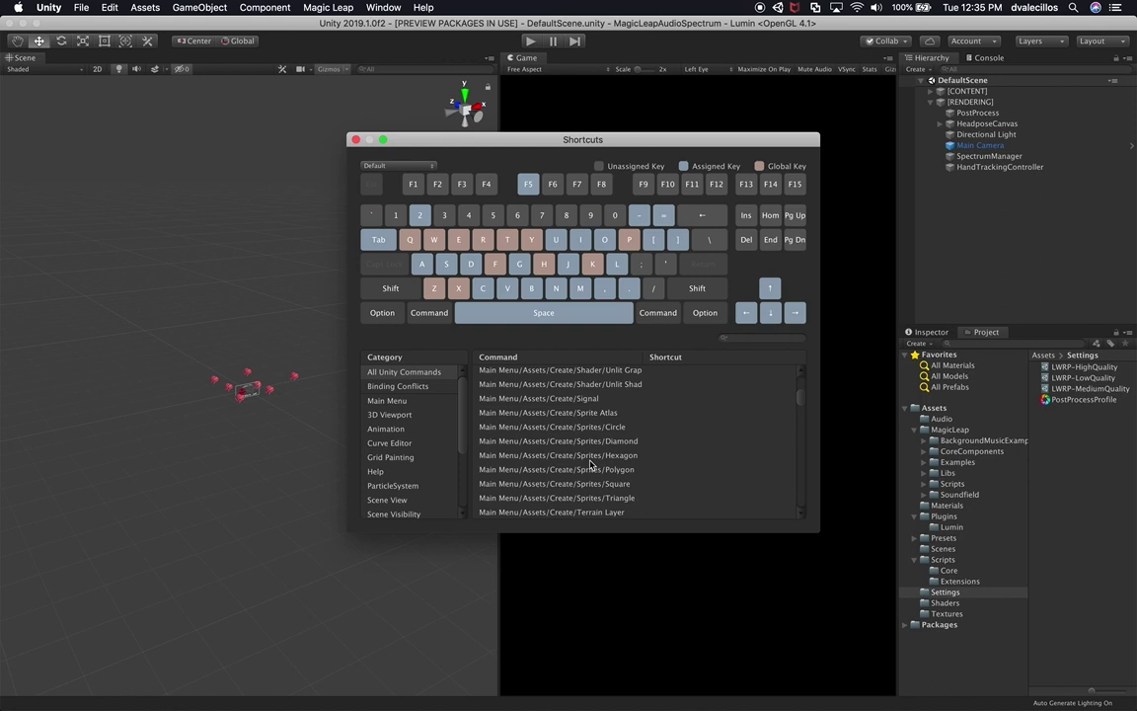
pyautogui.scroll(-5, 590, 464)
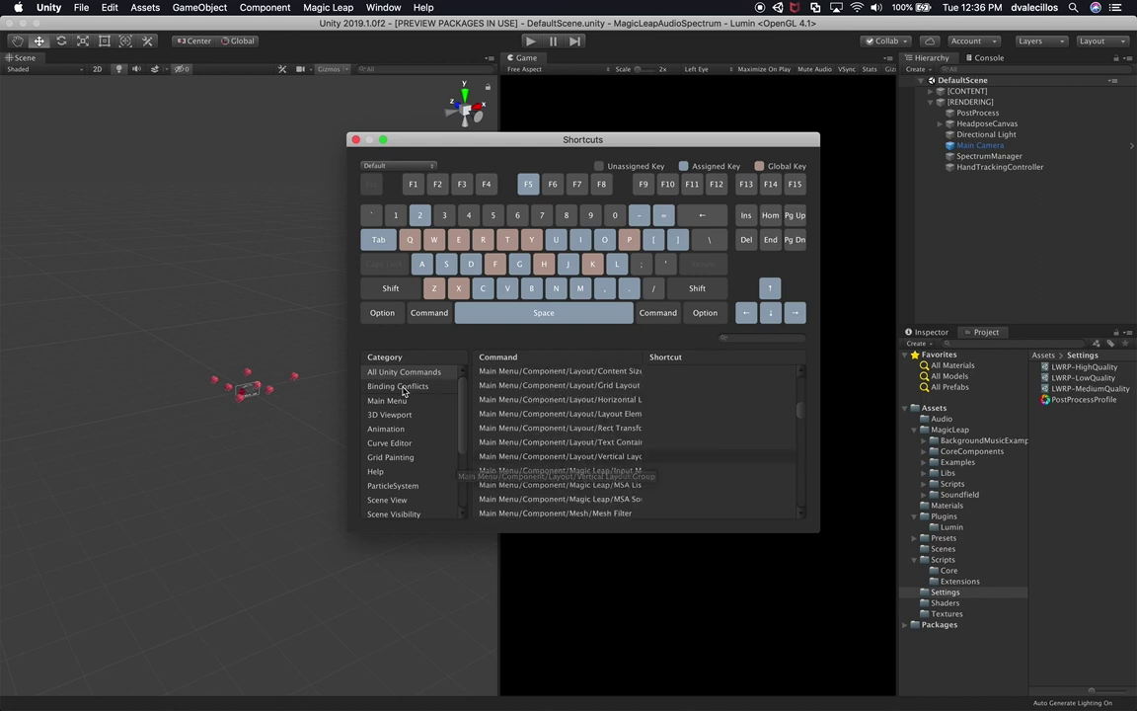
# Filter the shortcut commands by "Quick" and select the Help/Quick Search command.
pyautogui.click(757, 339)
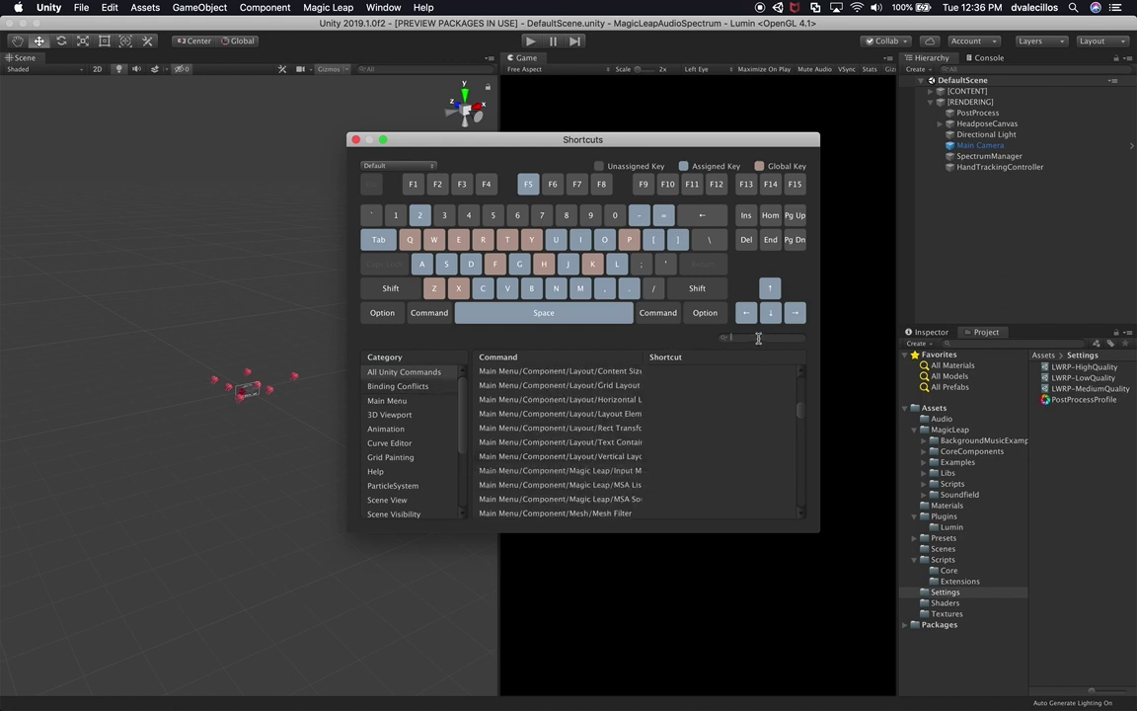
pyautogui.write('Quick')
pyautogui.click(637, 374)
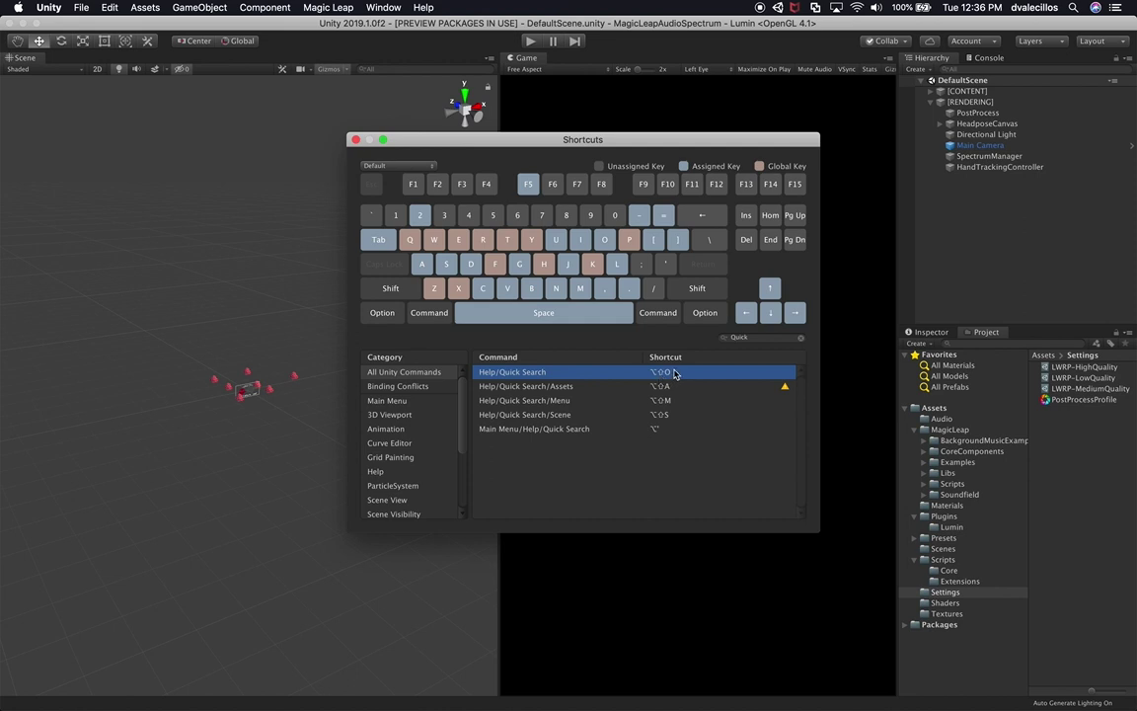
# Test the Quick Search shortcut, clear the old query, and return to the Shortcuts window with Help/Quick Search/Assets selected.
pyautogui.hotkey('alt', 'shift', 'o')
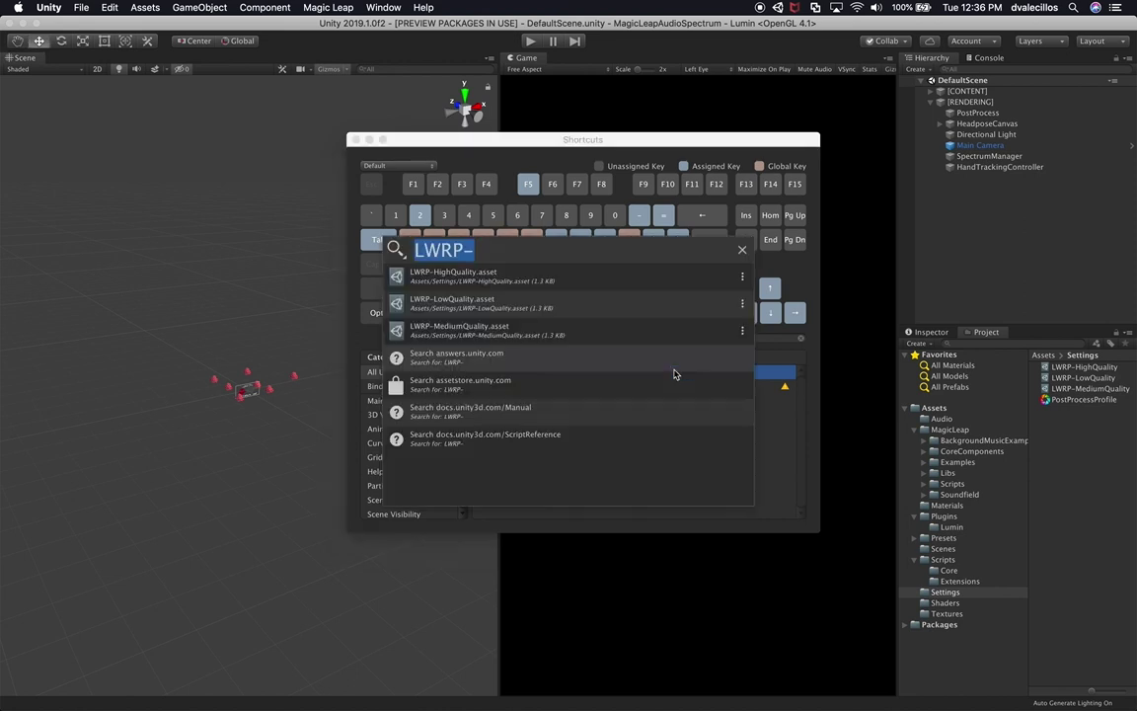
pyautogui.press('BackSpace')
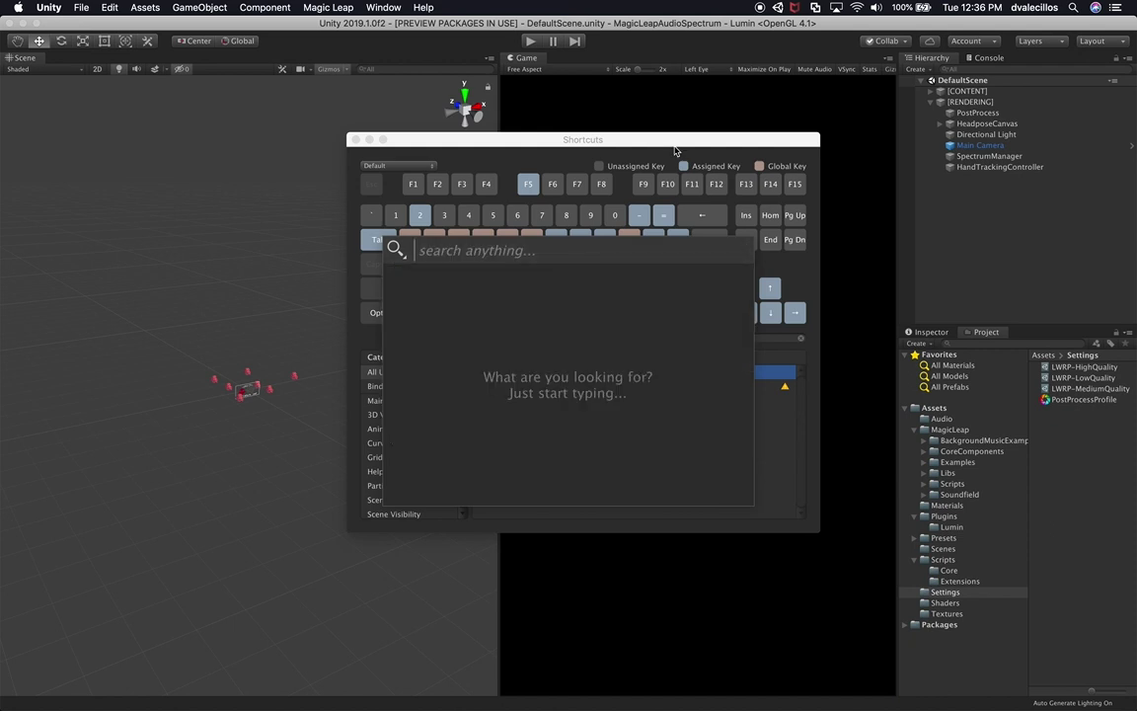
pyautogui.click(668, 144)
pyautogui.click(580, 386)
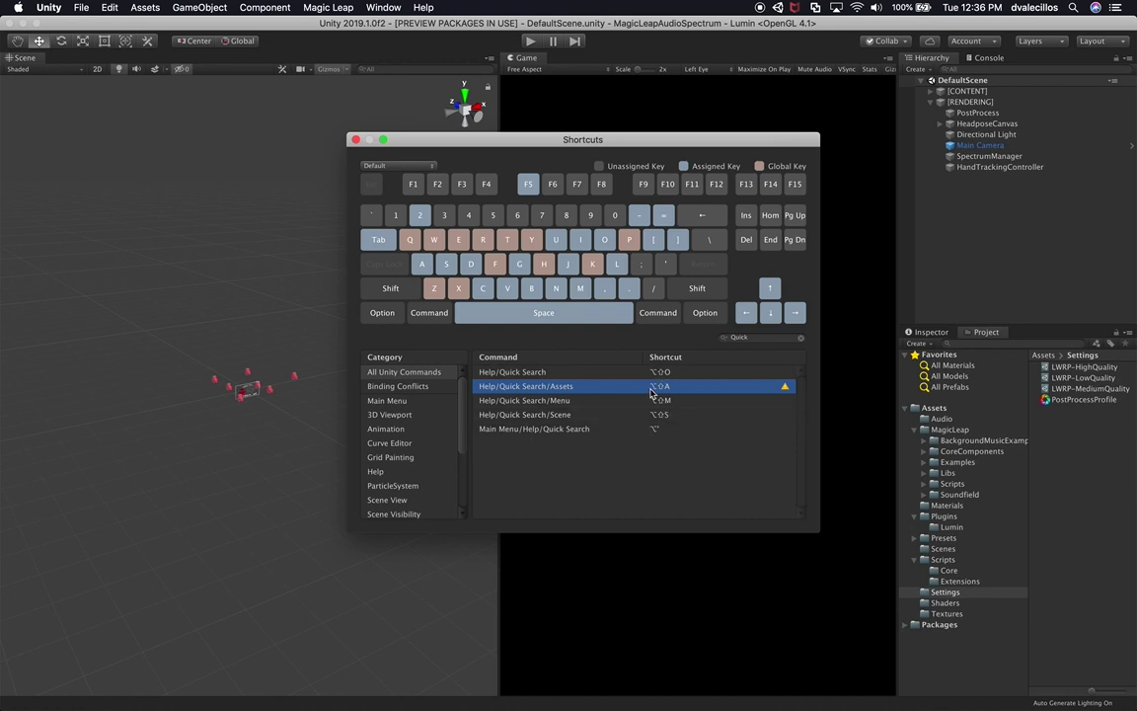
# Change the command filter to "TextMesh" and widen the Command column so the full command names are readable.
pyautogui.click(738, 337)
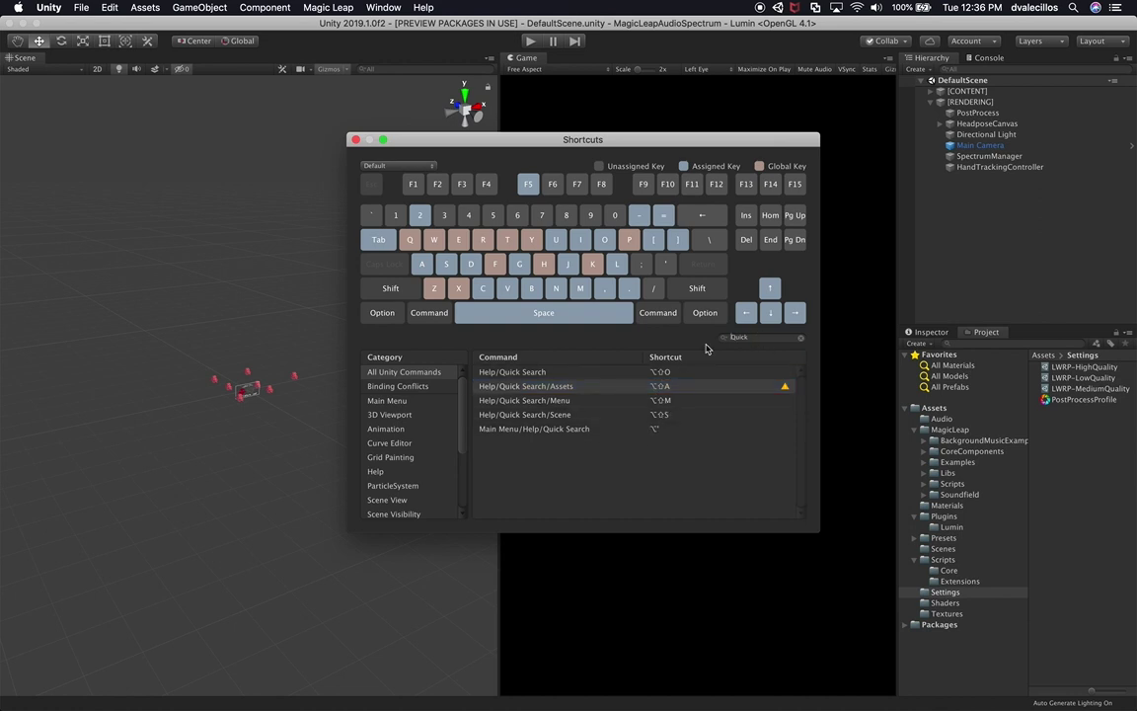
pyautogui.press('super+a')
pyautogui.press('BackSpace')
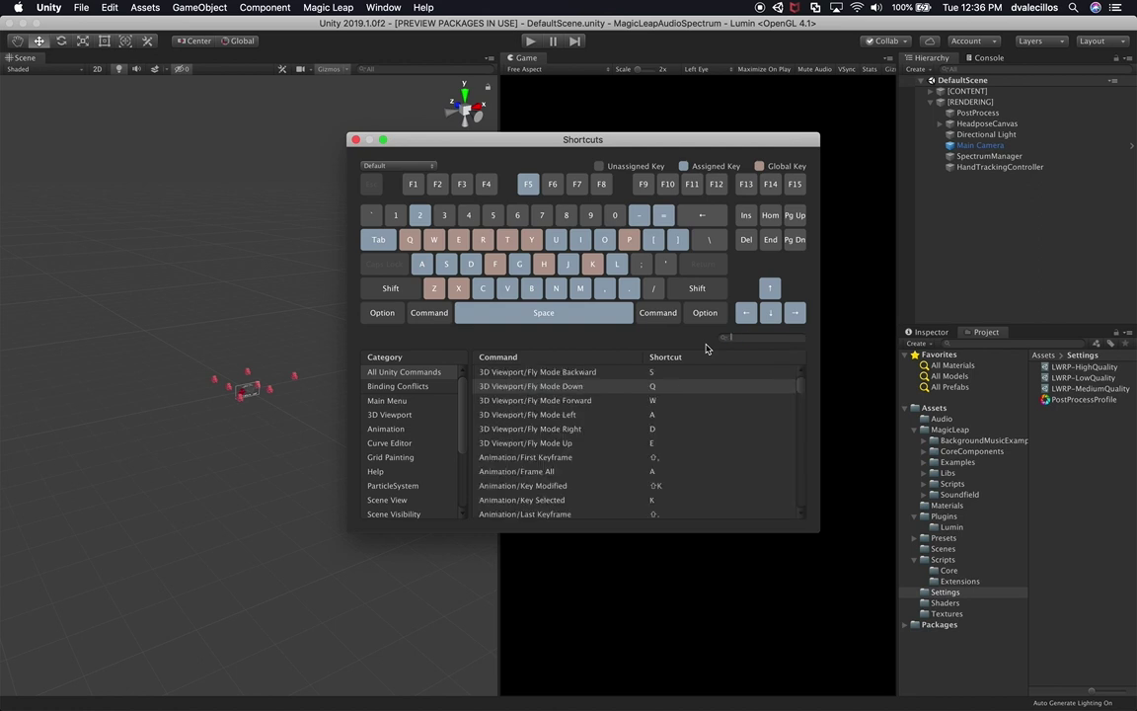
pyautogui.write('Text')
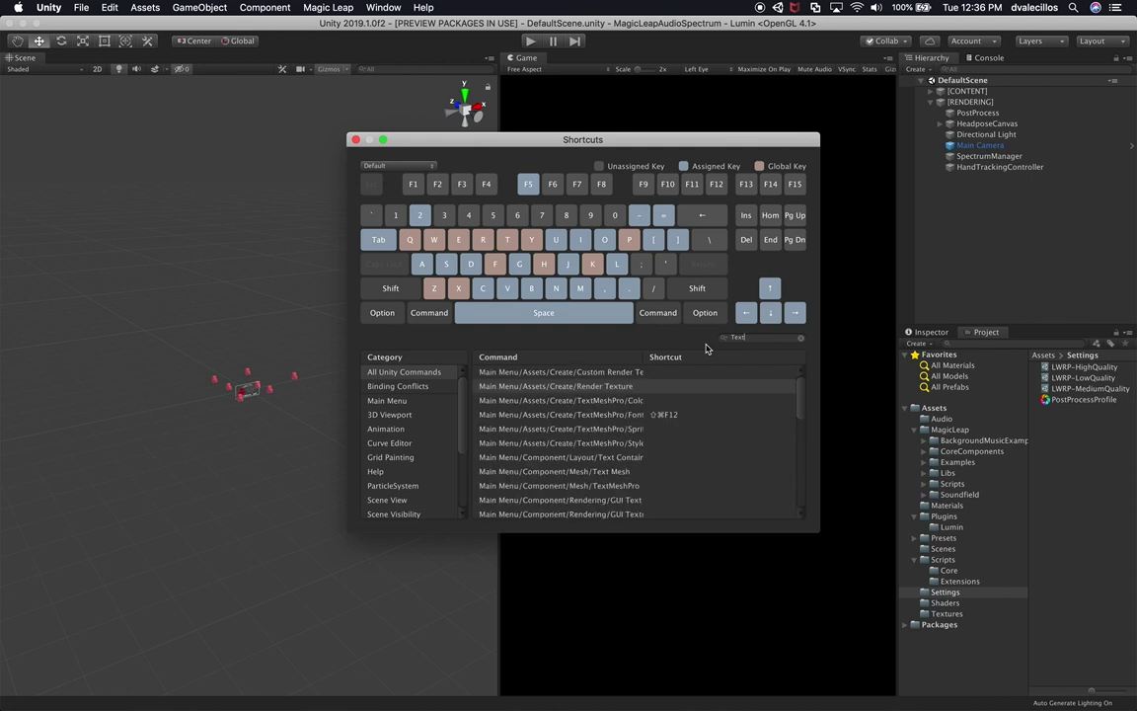
pyautogui.write('Mesh')
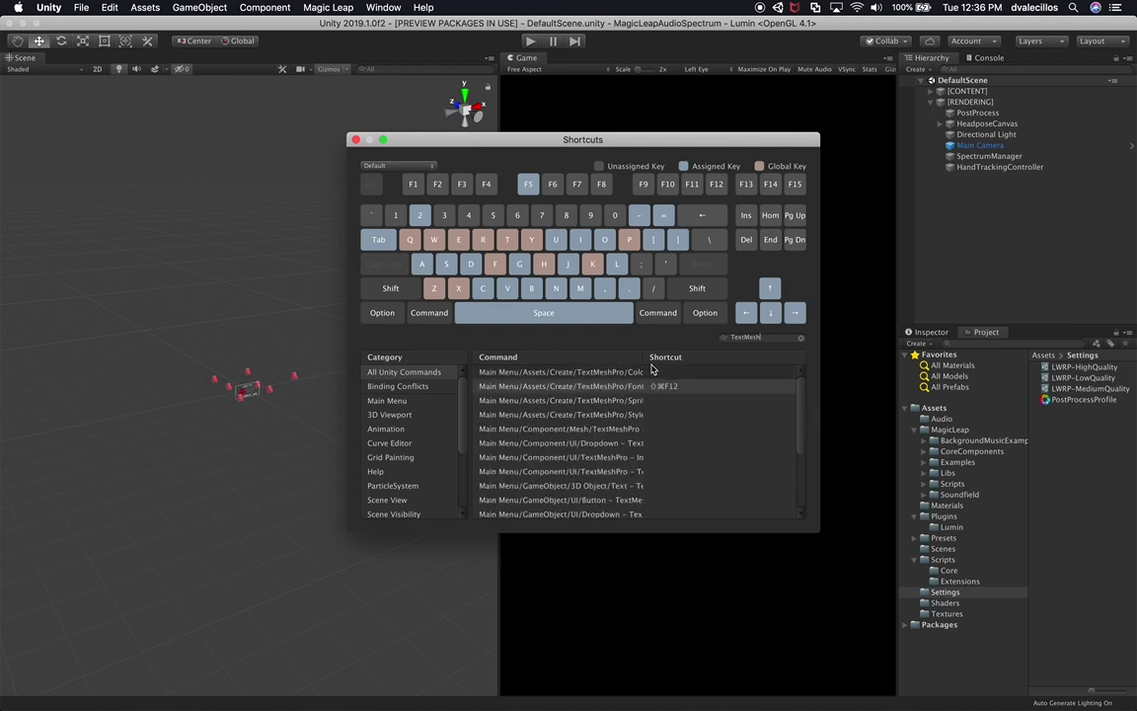
pyautogui.moveTo(644, 359); pyautogui.dragTo(731, 360)
pyautogui.scroll(-3, 583, 445)
pyautogui.scroll(3, 592, 449)
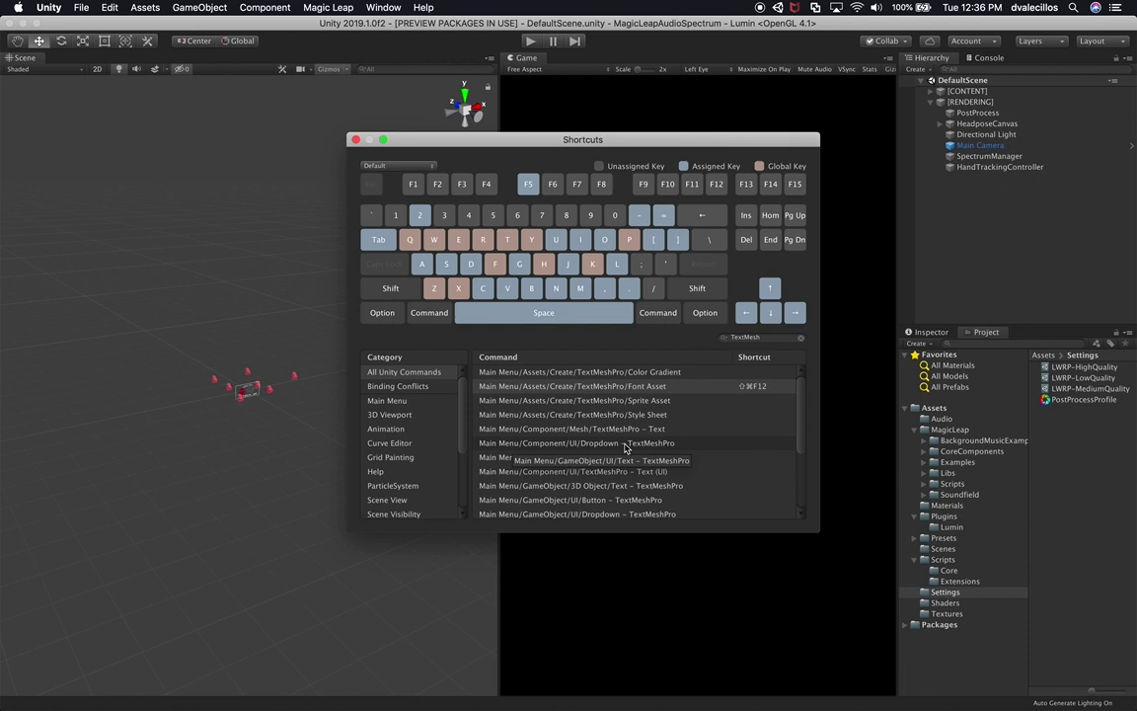
# Assign the shortcut Option+Shift+T to the Main Menu/Component/UI/TextMeshPro - Text (UI) command.
pyautogui.click(593, 399)
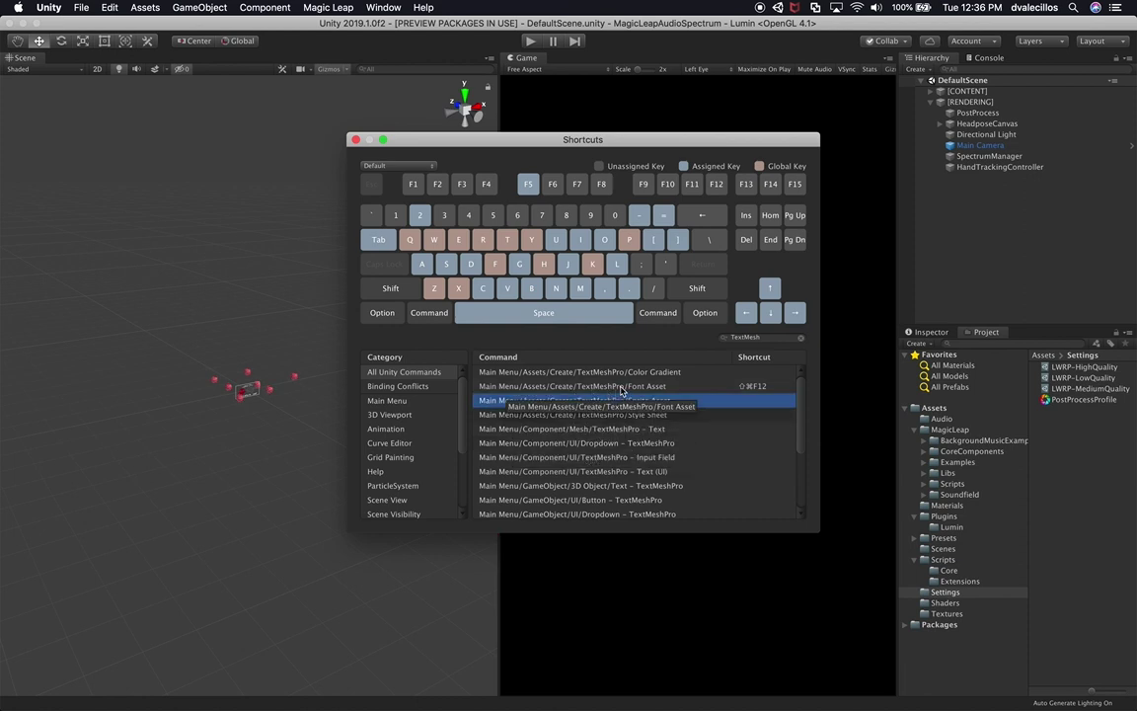
pyautogui.click(592, 457)
pyautogui.click(639, 472)
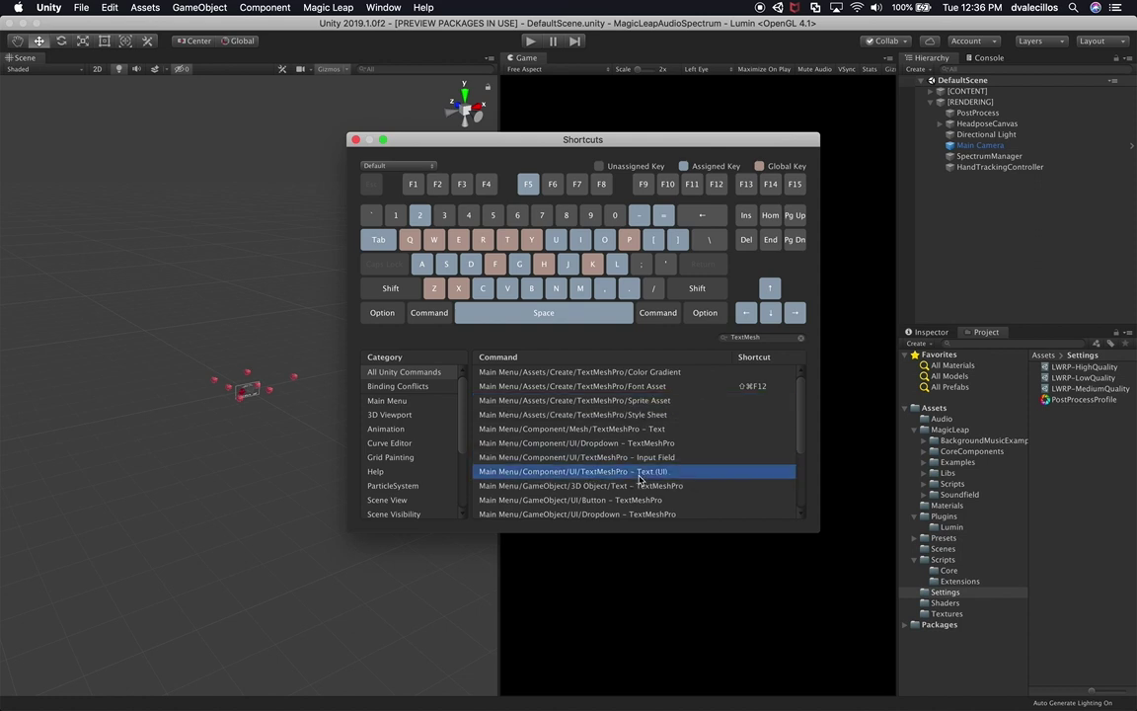
pyautogui.scroll(-2, 597, 454)
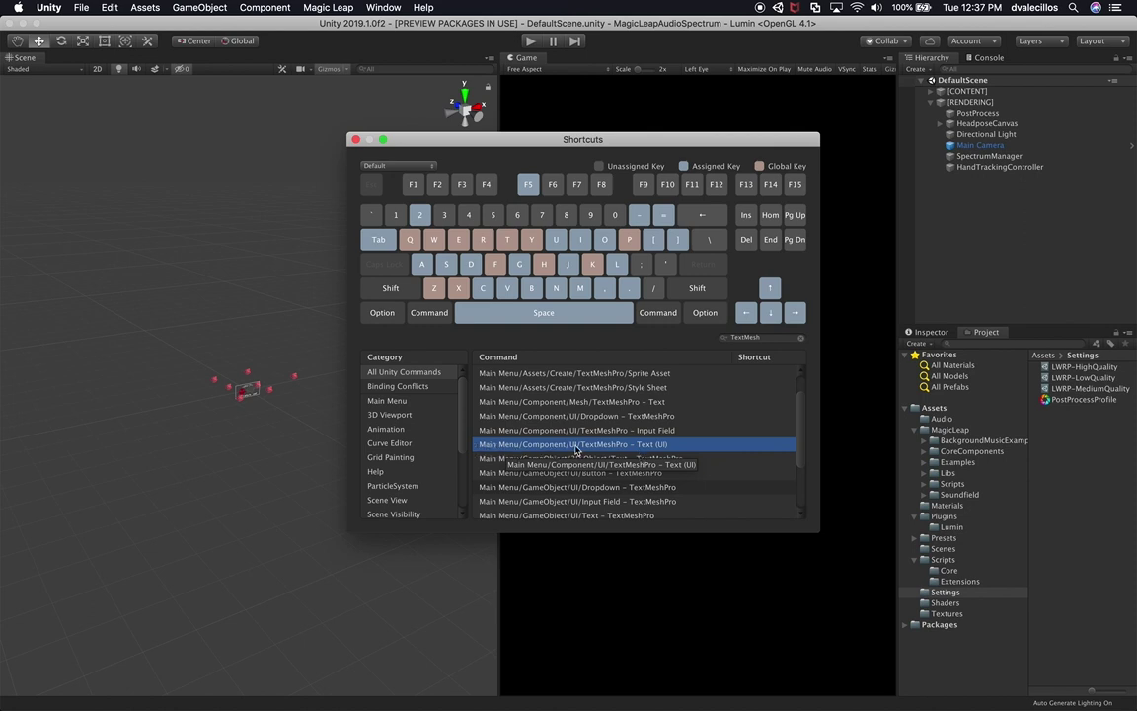
pyautogui.doubleClick(748, 444)
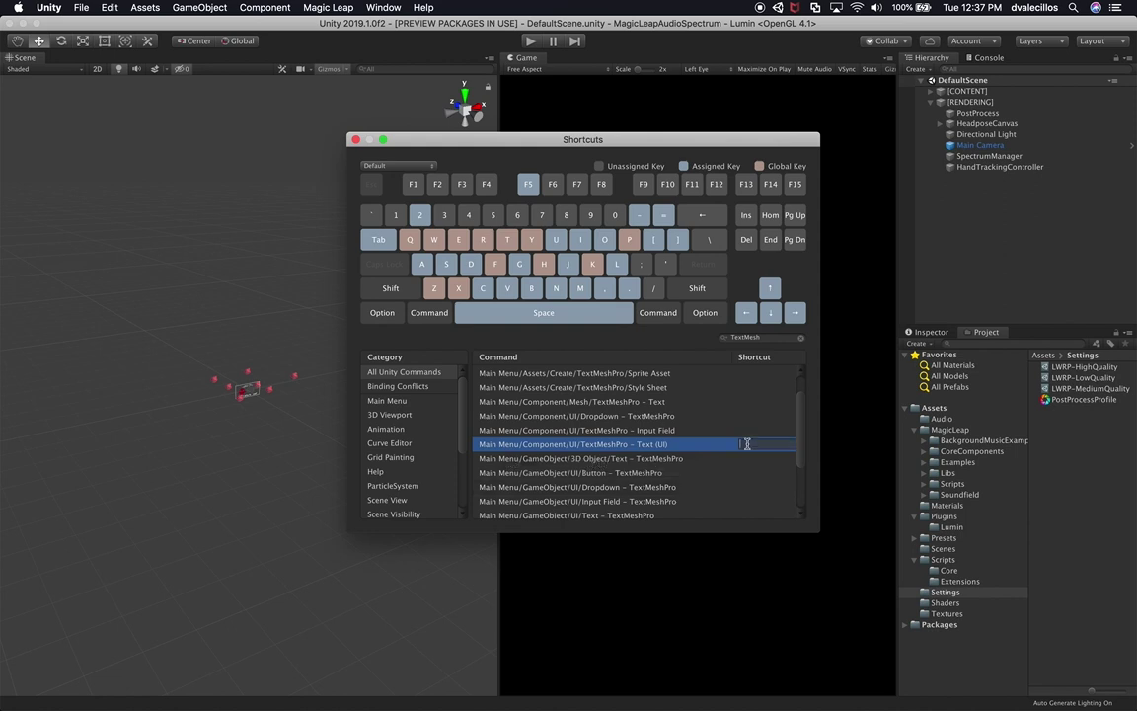
pyautogui.press('q')
pyautogui.hotkey('alt', 't')
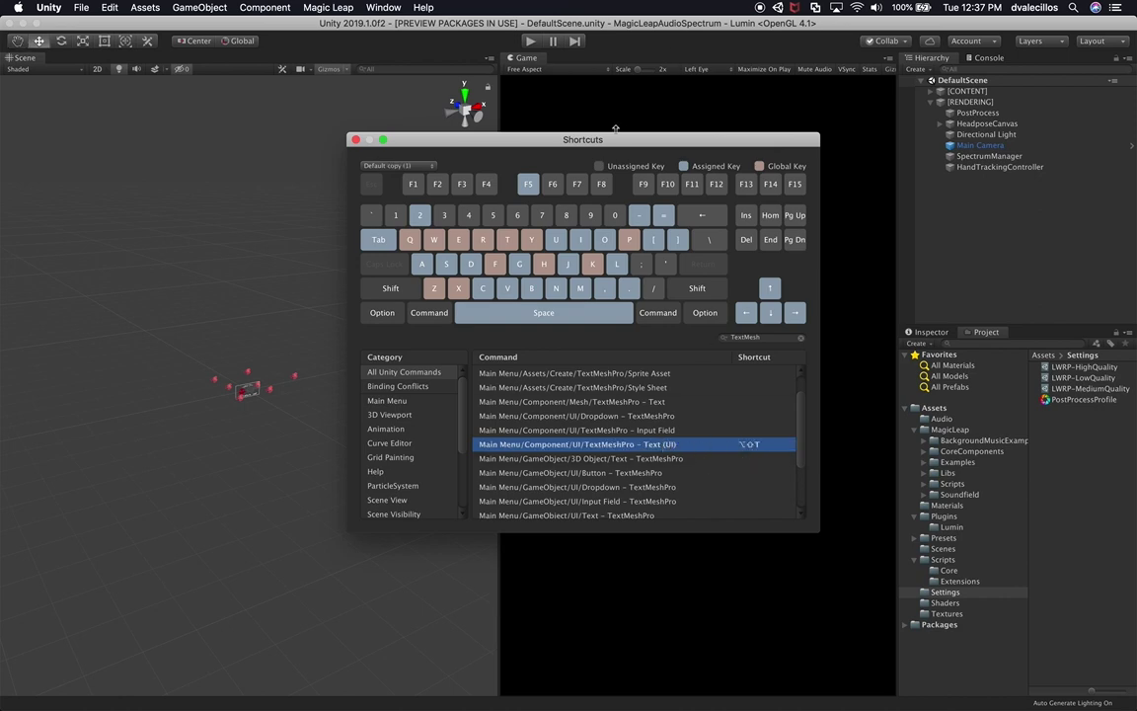
# Move the Shortcuts window clear of the Hierarchy and try out the new TextMeshPro shortcut there.
pyautogui.moveTo(614, 146); pyautogui.dragTo(688, 272)
pyautogui.click(977, 217)
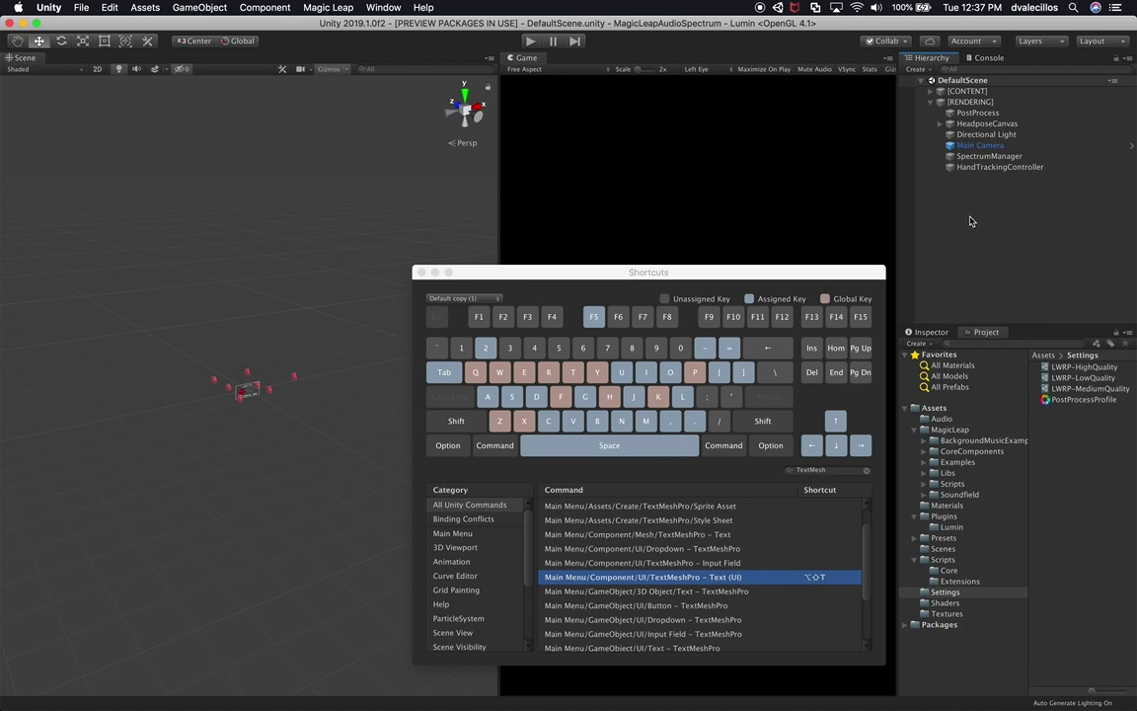
pyautogui.press('q')
pyautogui.press('w')
pyautogui.press('q')
pyautogui.press('w')
# Remove the shortcut assigned to the Main Menu/Component/UI/TextMeshPro - Text (UI) command.
pyautogui.click(808, 592)
pyautogui.doubleClick(816, 577)
pyautogui.press('BackSpace')
pyautogui.click(760, 596)
pyautogui.click(815, 577)
pyautogui.press('BackSpace')
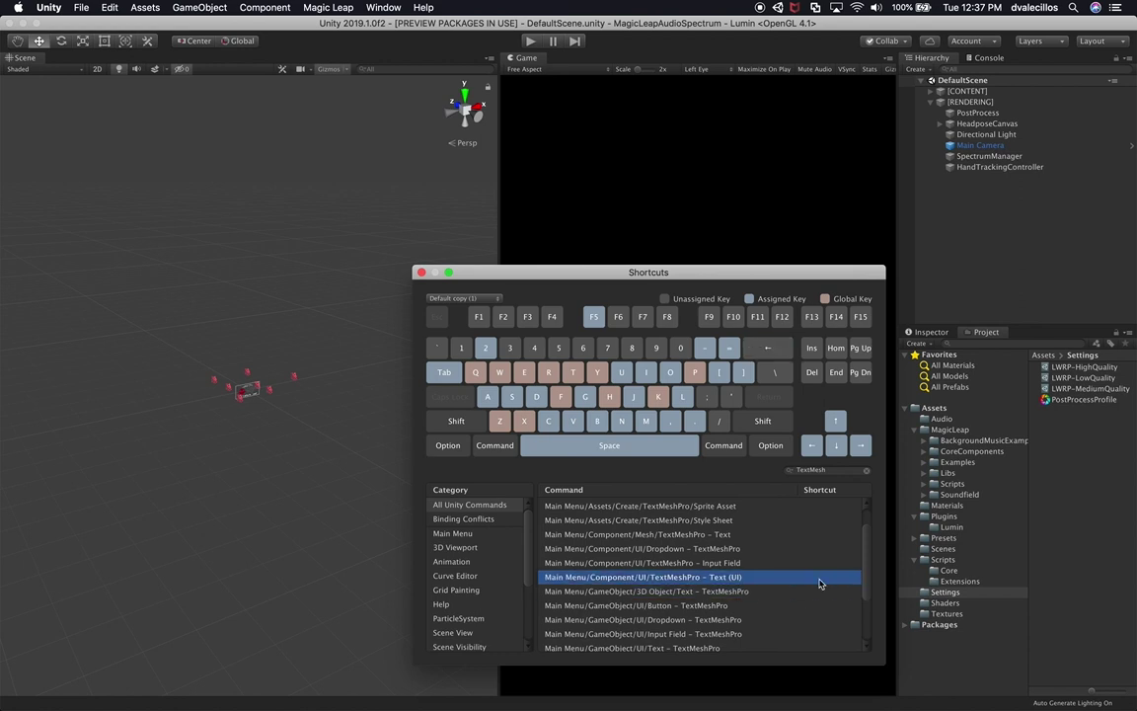
# Restrict the TextMesh results to the Main Menu category and review the TextMeshPro component and asset commands.
pyautogui.click(481, 533)
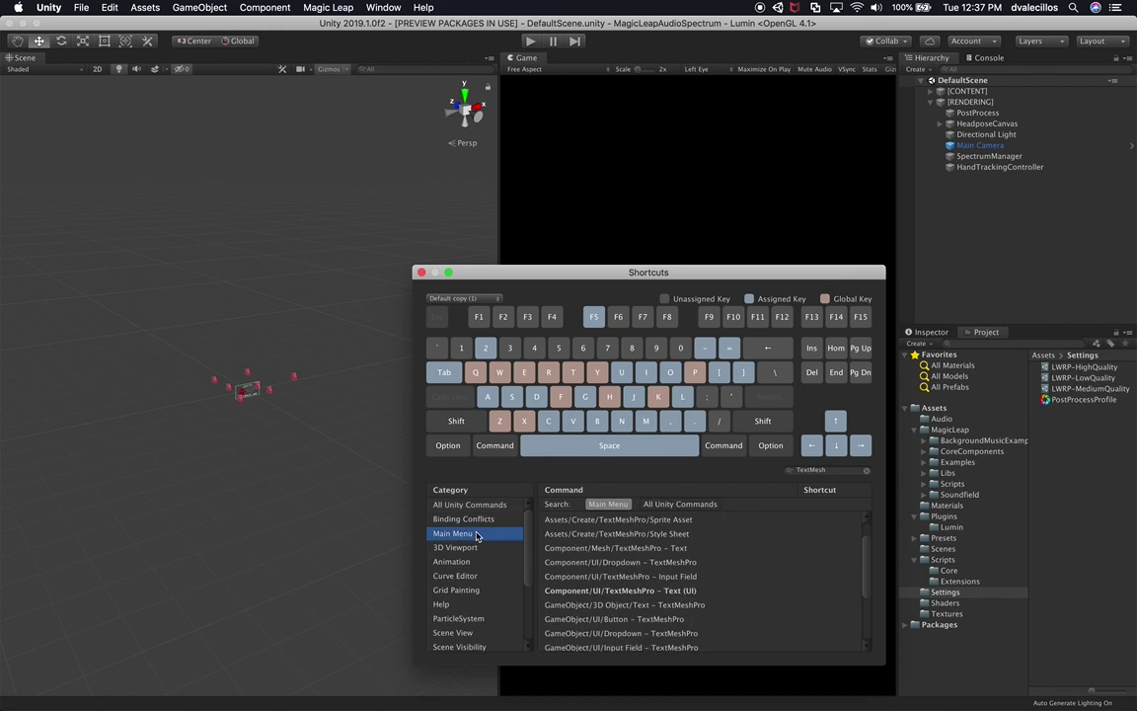
pyautogui.click(697, 548)
pyautogui.click(697, 562)
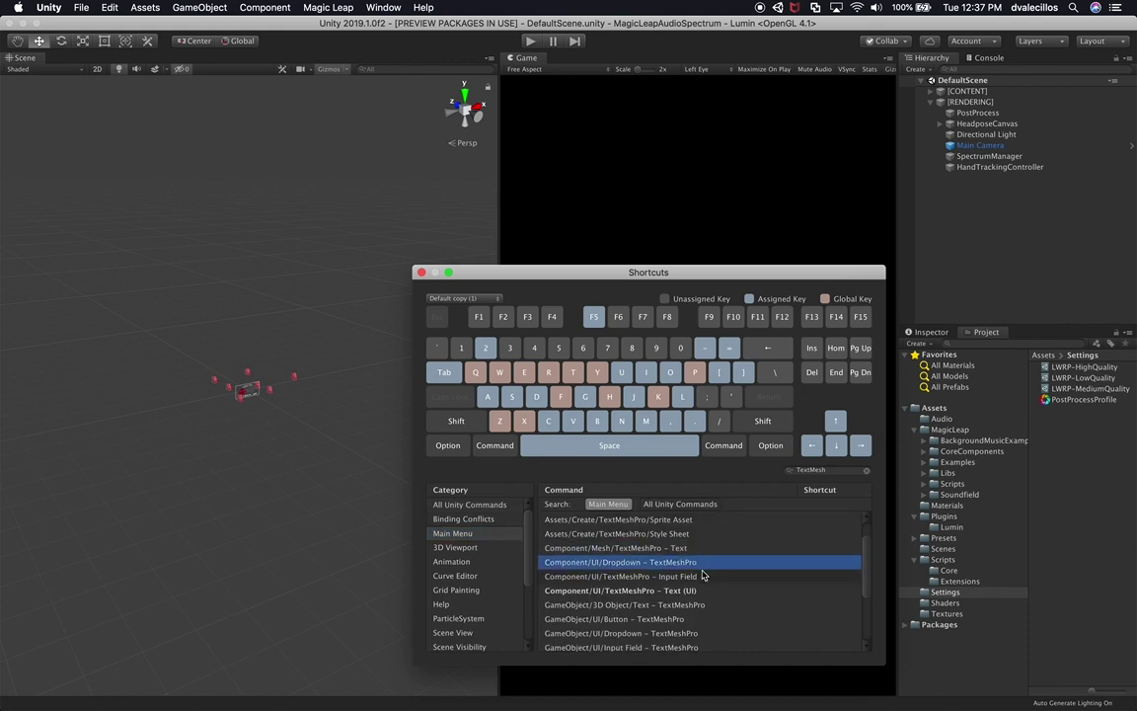
pyautogui.click(631, 591)
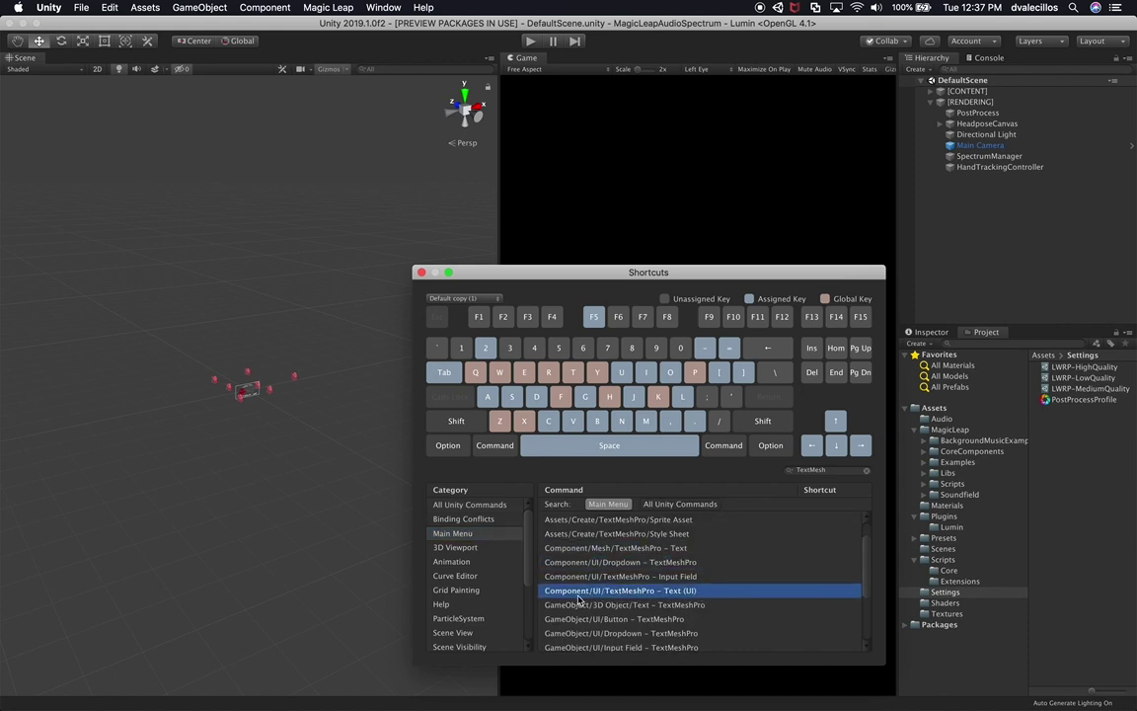
pyautogui.scroll(2, 702, 595)
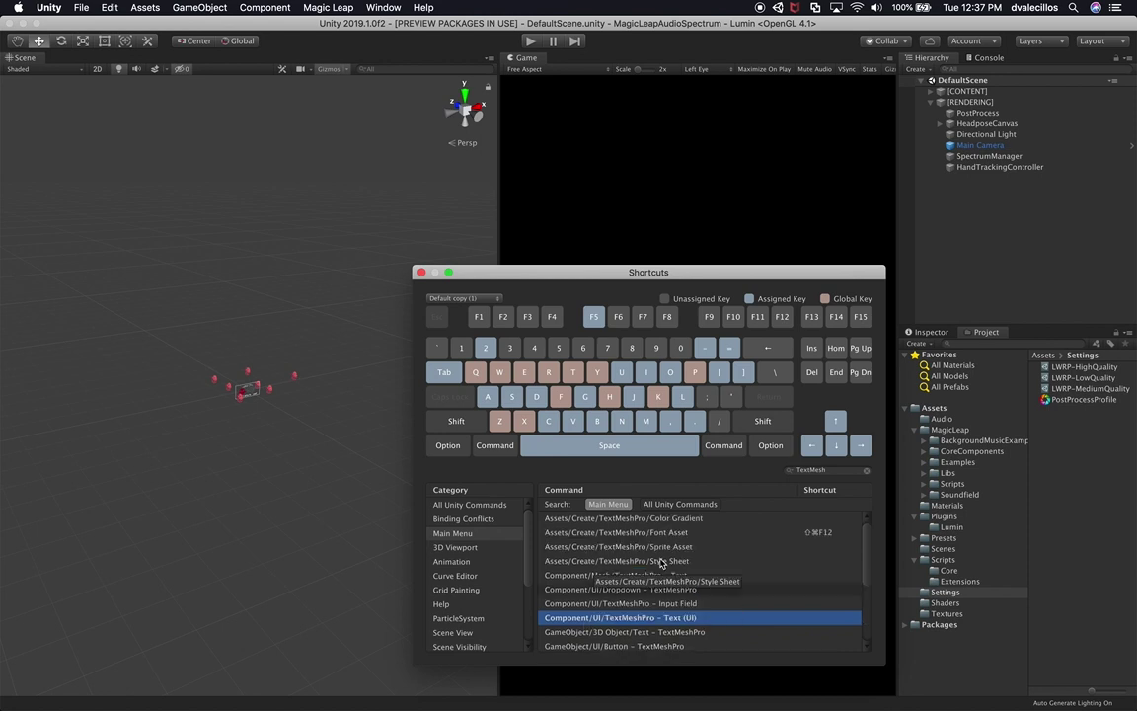
pyautogui.click(651, 518)
# Add a UI Text - TextMeshPro game object to the scene and dismiss the TMP Importer.
pyautogui.click(199, 8)
pyautogui.moveTo(267, 12)
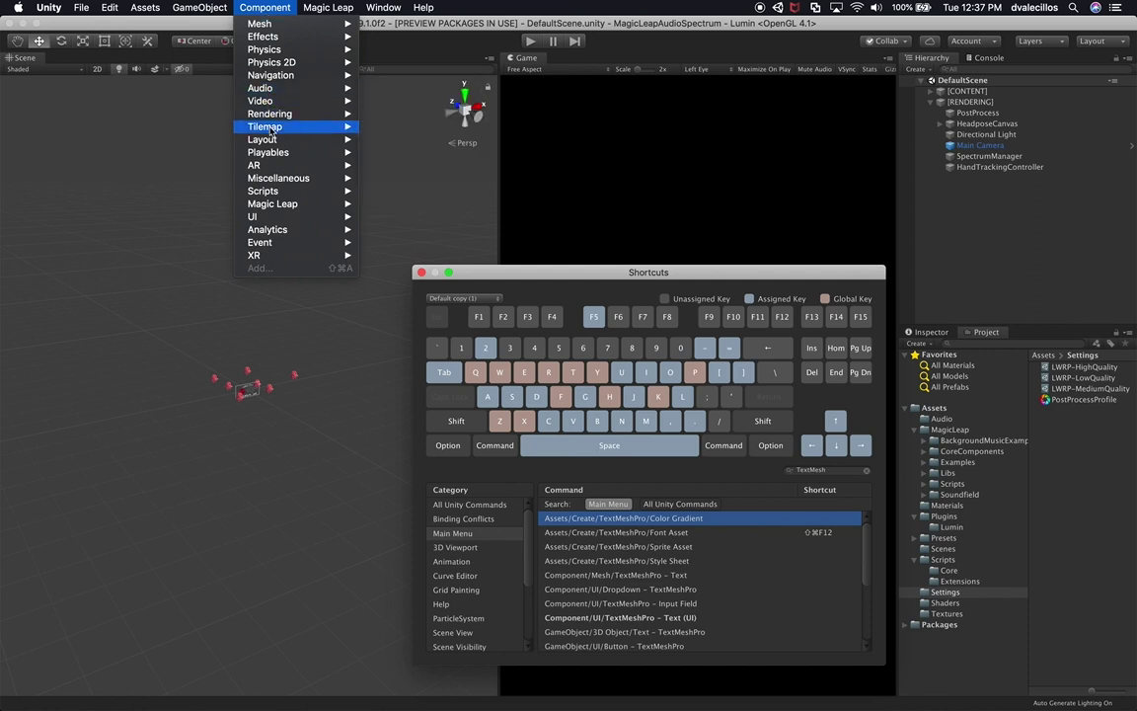
pyautogui.moveTo(270, 154)
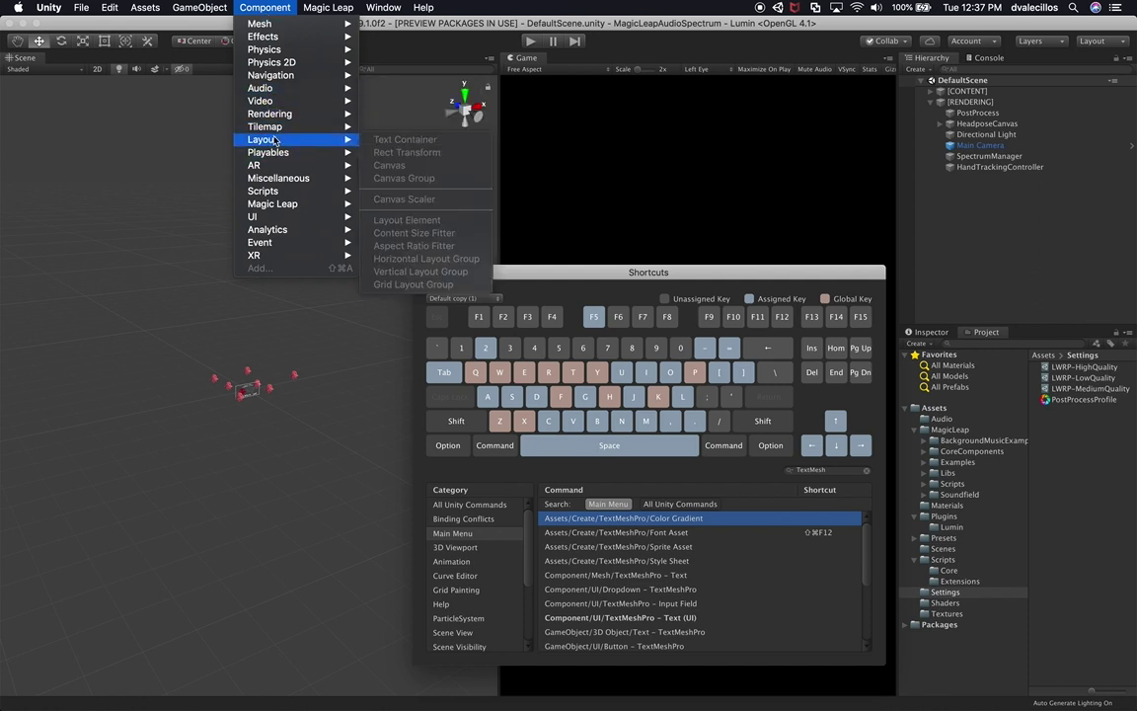
pyautogui.moveTo(213, 10)
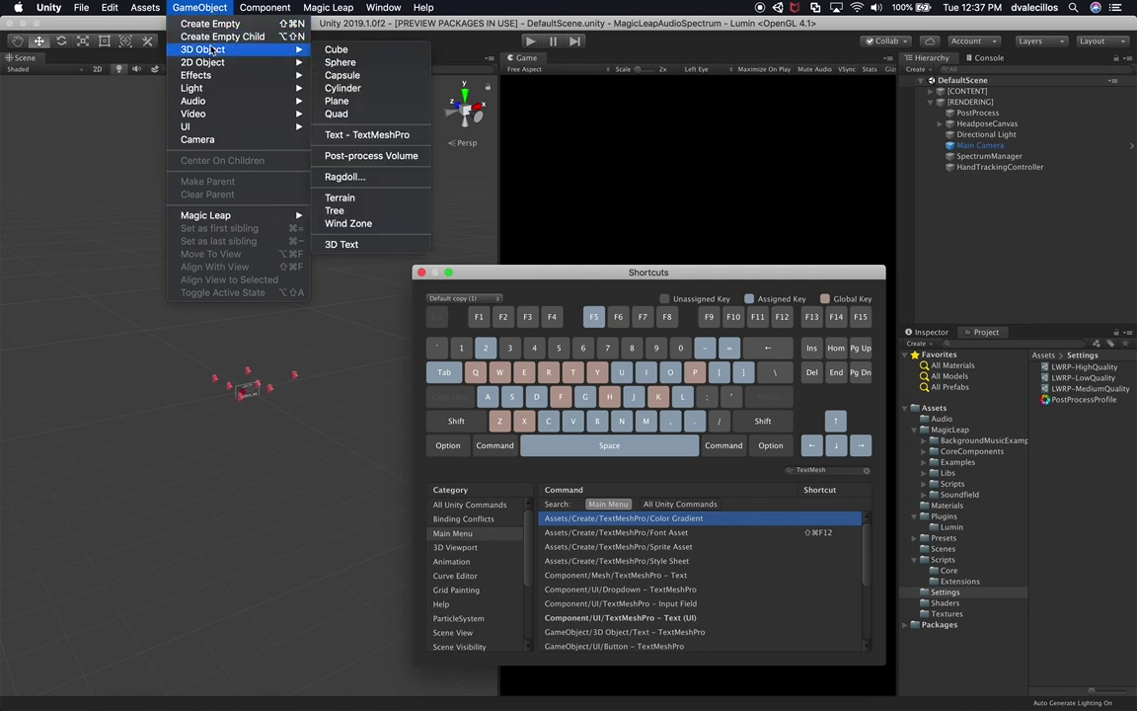
pyautogui.moveTo(207, 128)
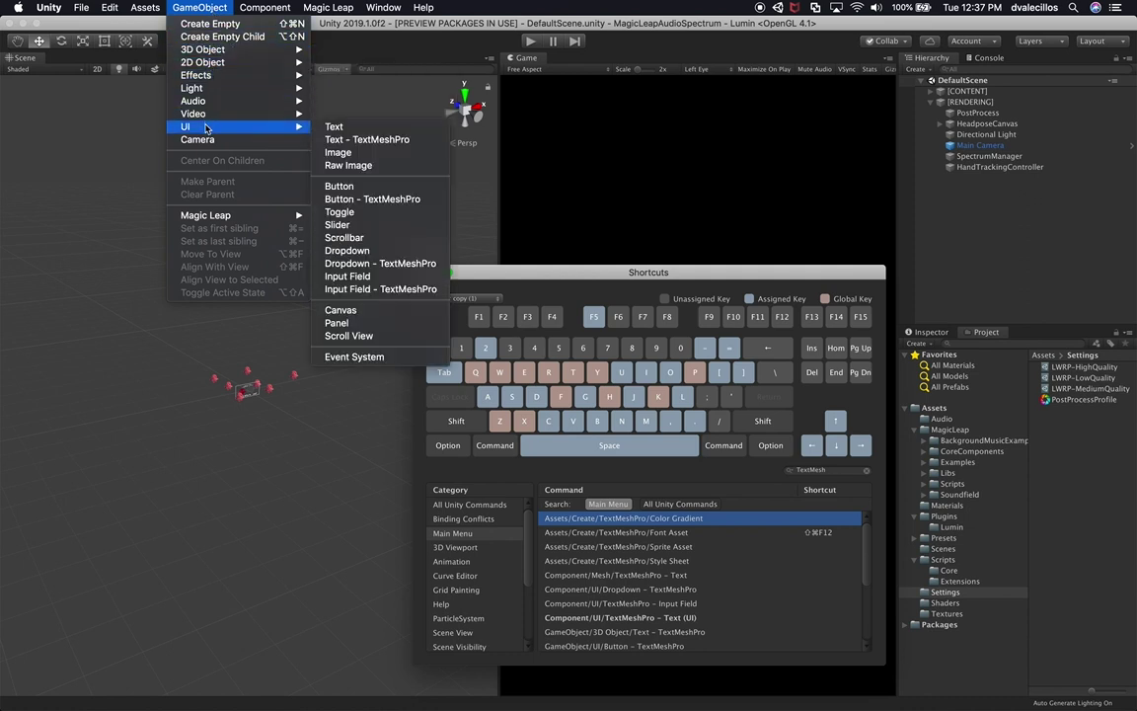
pyautogui.click(361, 139)
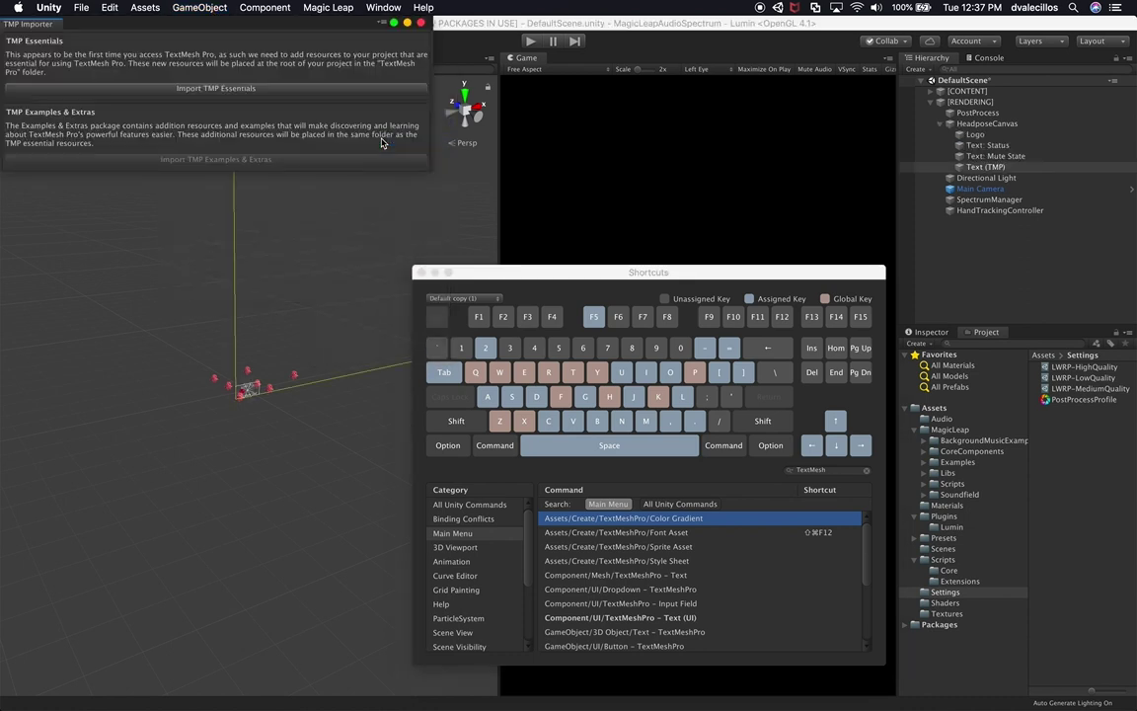
pyautogui.click(534, 75)
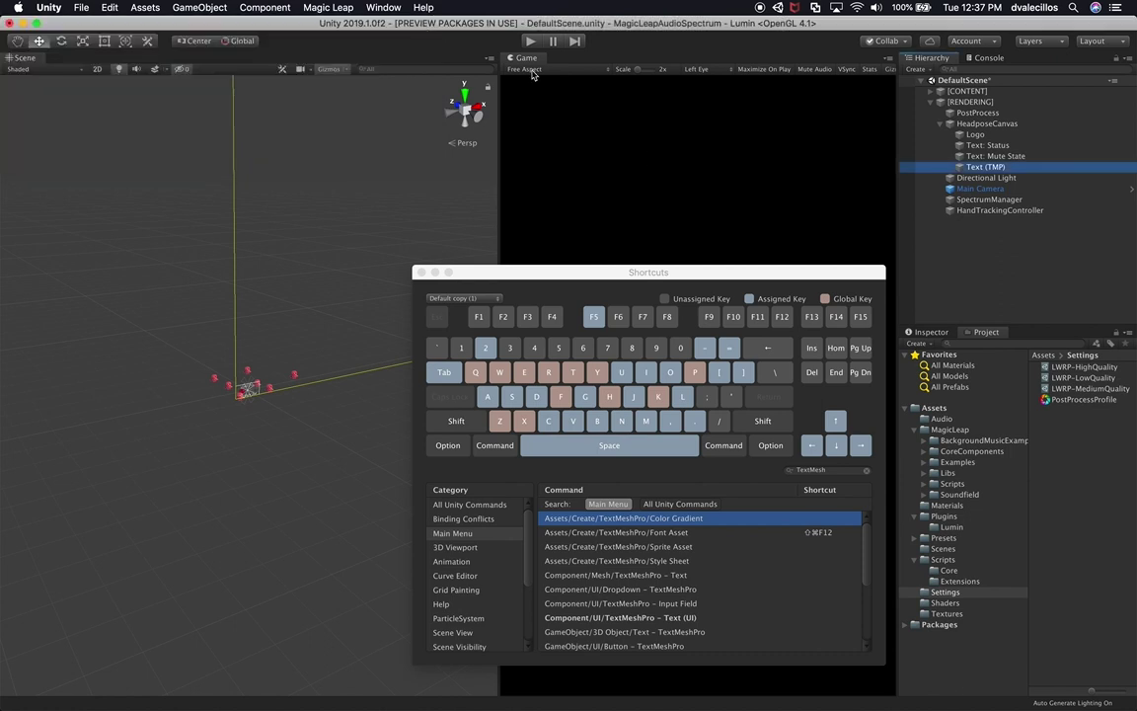
# Delete the Text (TMP) object from HeadposeCanvas and look up Text - TextMeshPro among the UI game objects.
pyautogui.click(1000, 279)
pyautogui.moveTo(987, 167); pyautogui.dragTo(990, 193)
pyautogui.click(199, 8)
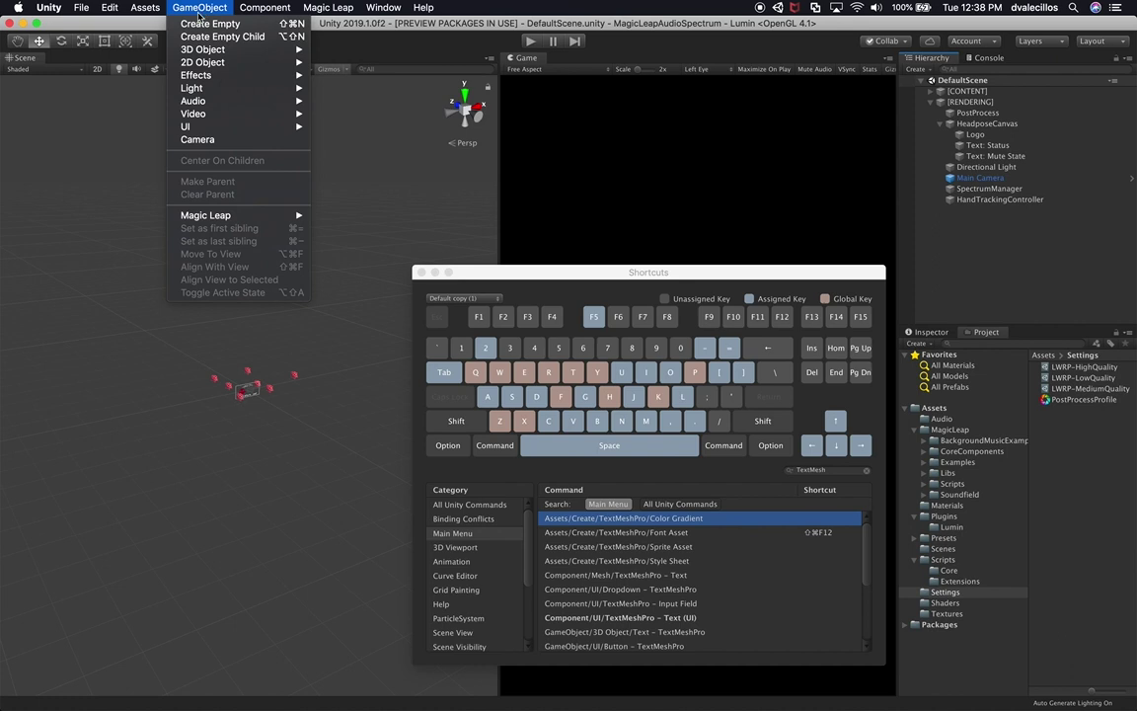
pyautogui.moveTo(205, 131)
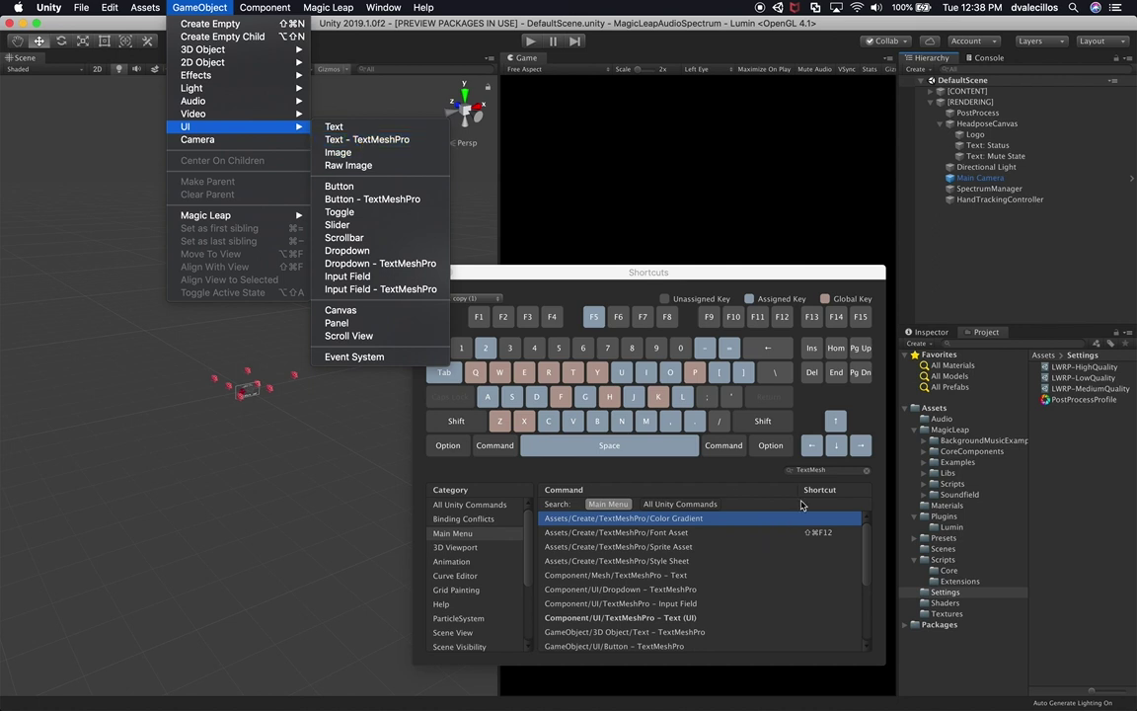
pyautogui.click(825, 475)
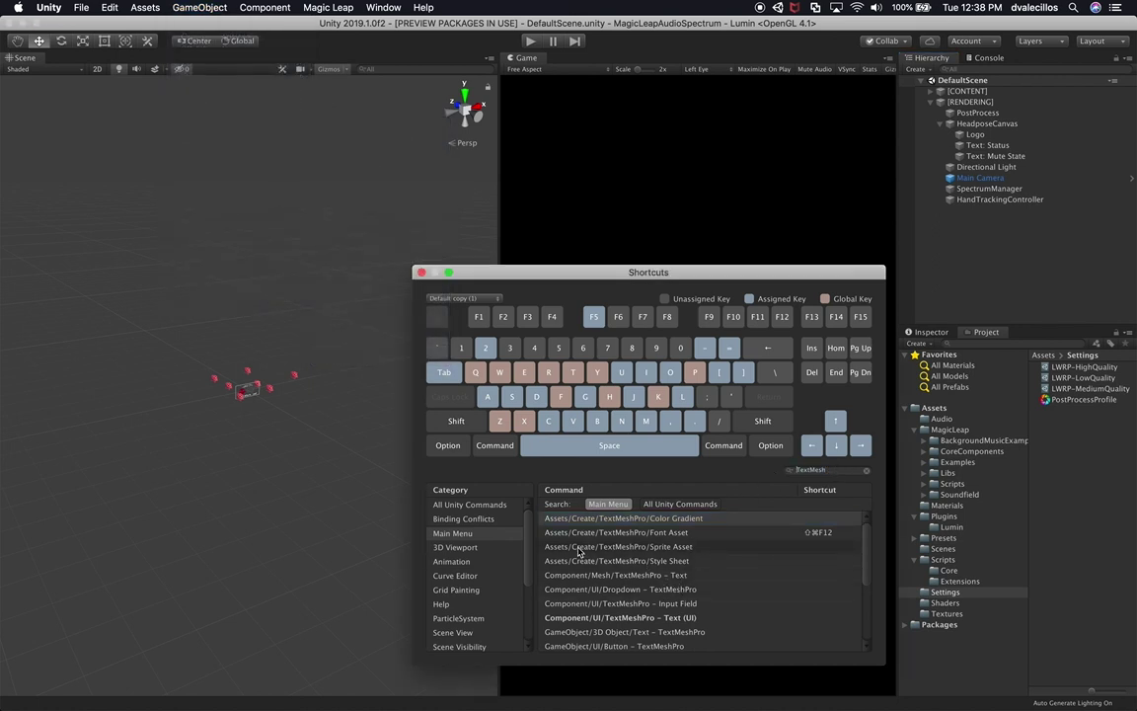
# Assign the shortcut Option+Shift+T to the GameObject/UI/Text - TextMeshPro command.
pyautogui.scroll(-3, 636, 556)
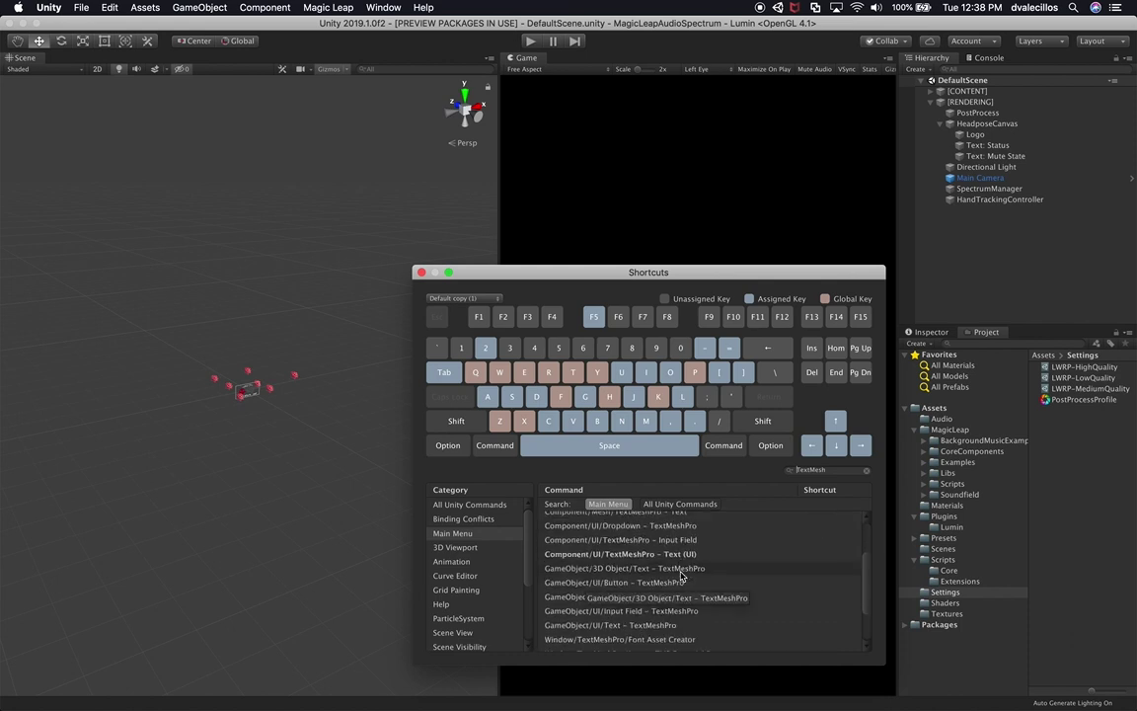
pyautogui.click(604, 586)
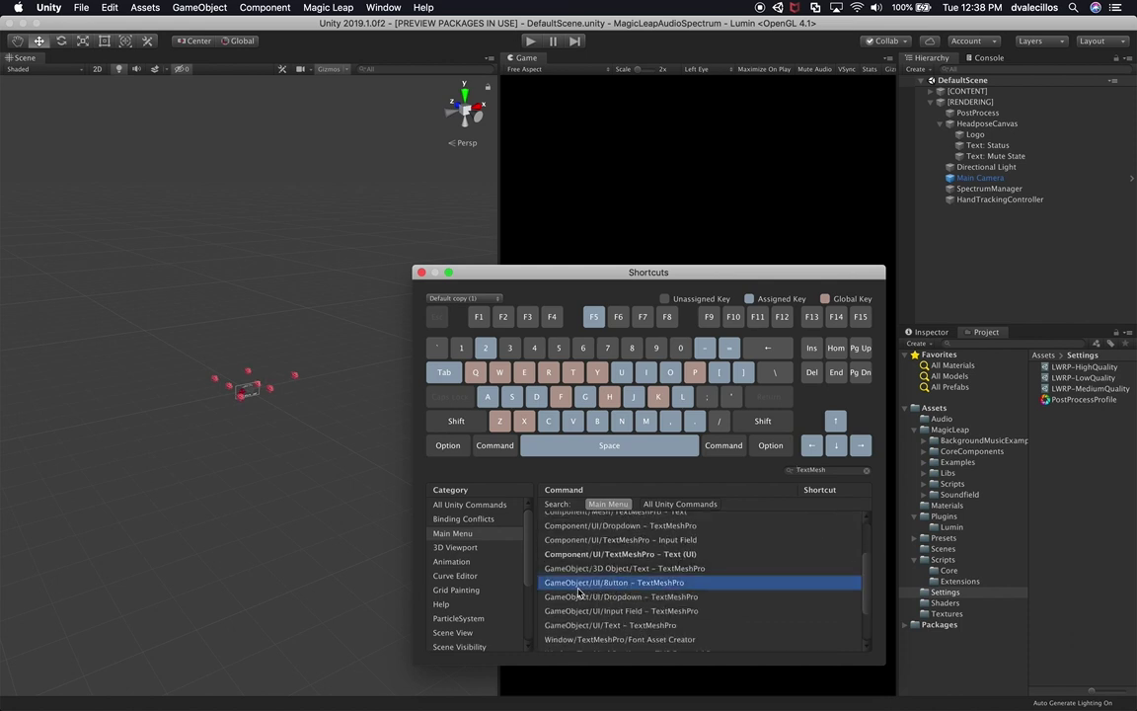
pyautogui.click(656, 626)
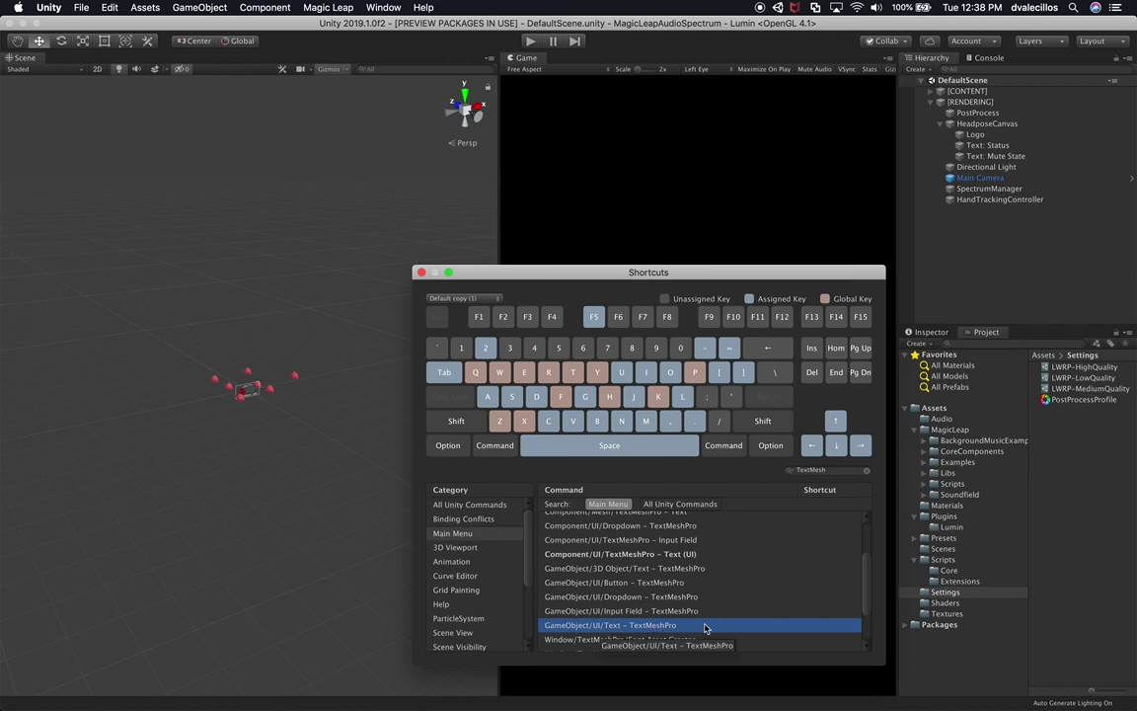
pyautogui.doubleClick(814, 625)
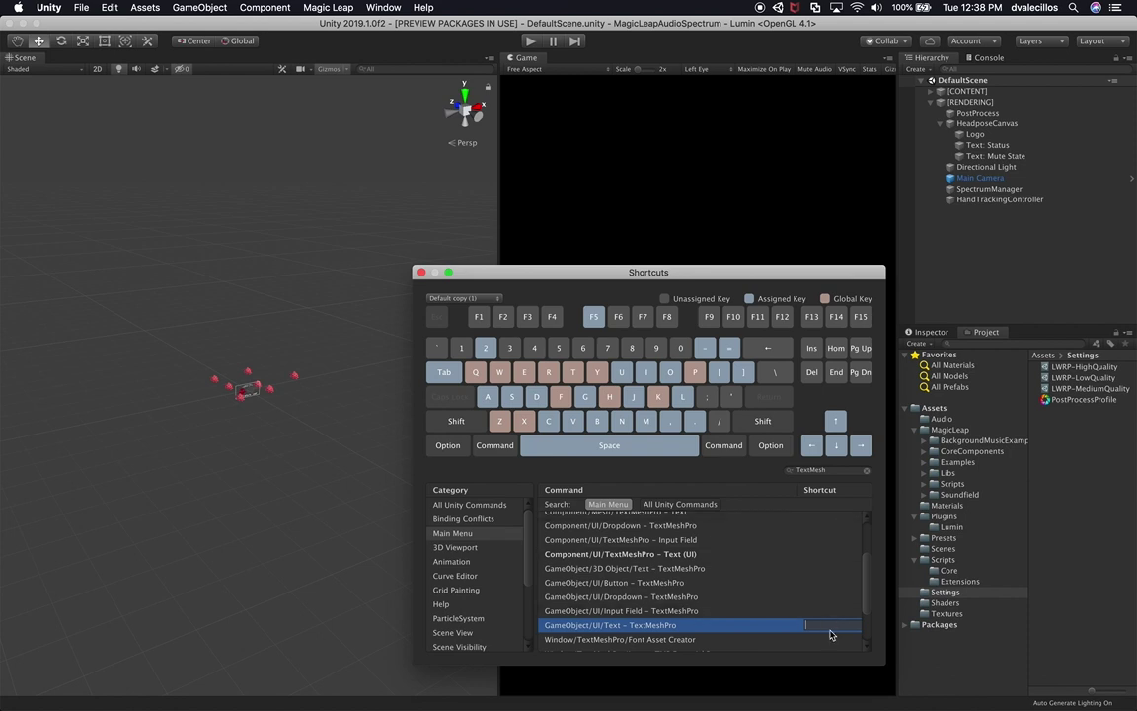
pyautogui.hotkey('alt', 'shift', 't')
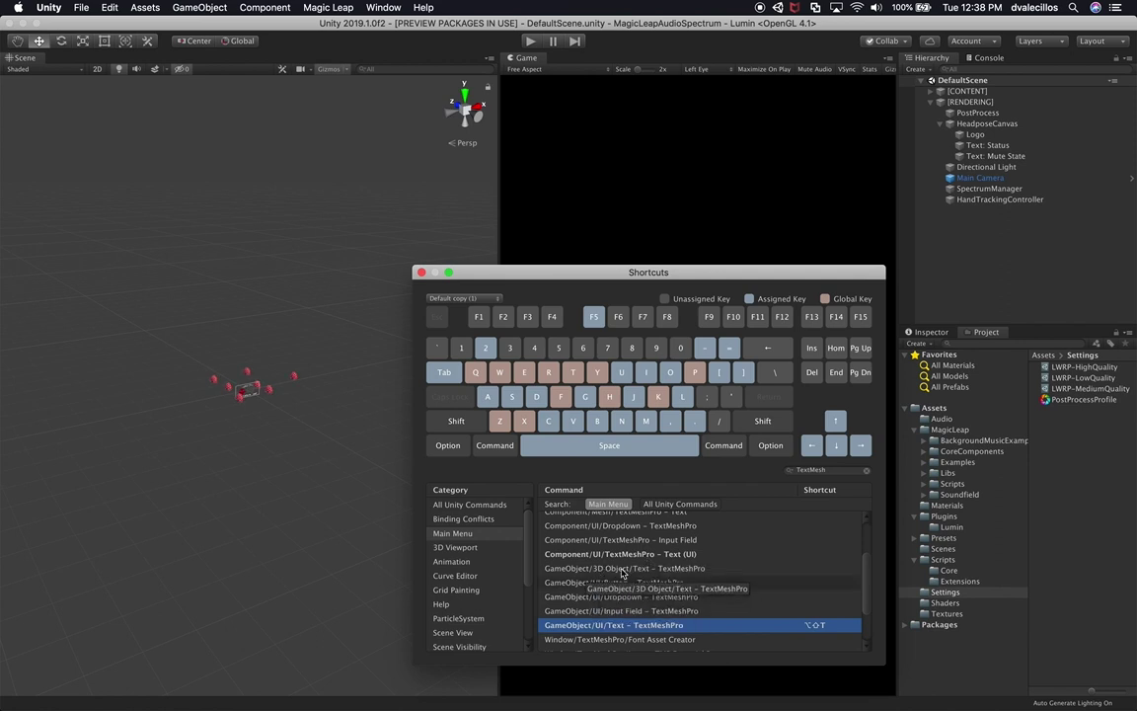
# Try out the Option+Shift+T shortcut by adding eleven TextMeshPro text objects under HeadposeCanvas.
pyautogui.scroll(-2, 767, 626)
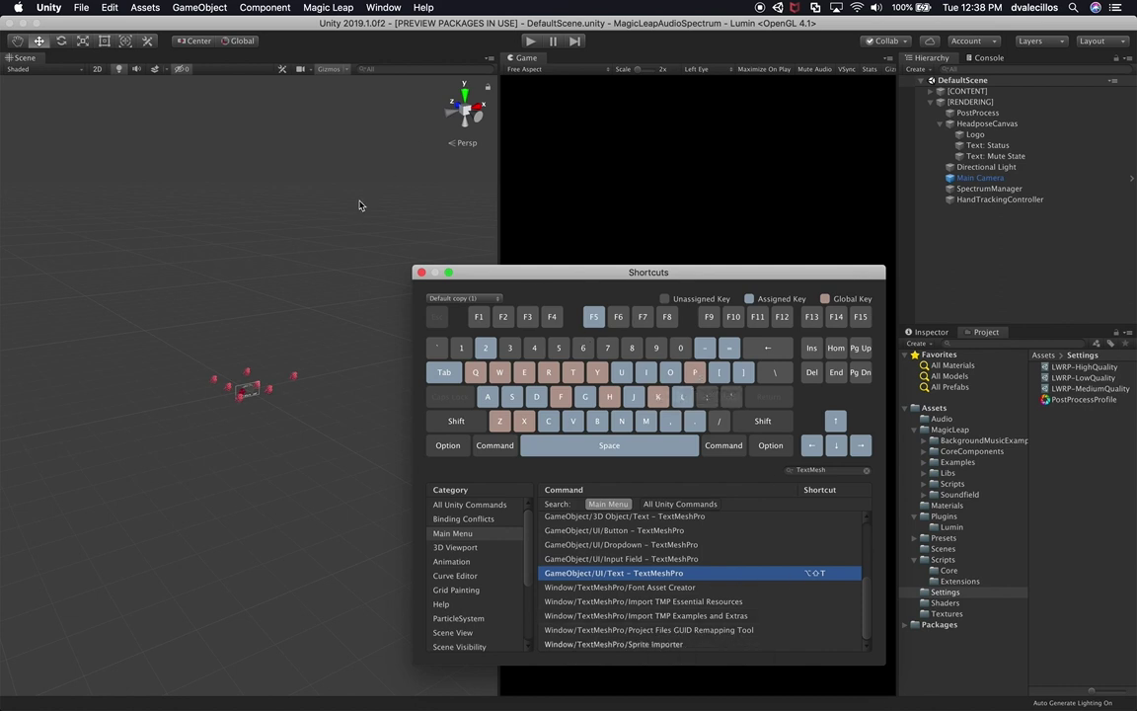
pyautogui.hotkey('alt', 'shift', 't')
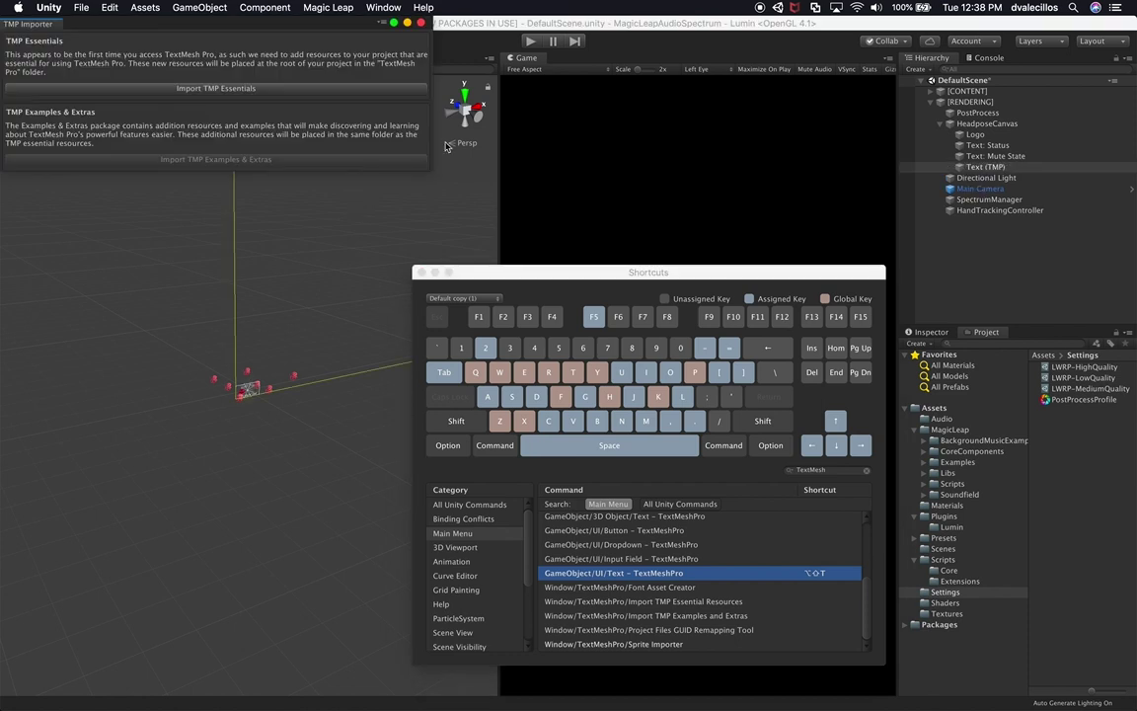
pyautogui.hotkey('alt', 'shift', 't')
pyautogui.hotkey('alt', 'shift', 't')
pyautogui.hotkey('alt', 'shift', 't')
pyautogui.hotkey('alt', 'shift', 't')
pyautogui.hotkey('alt', 'shift', 't')
pyautogui.hotkey('alt', 'shift', 't')
pyautogui.hotkey('alt', 'shift', 't')
pyautogui.hotkey('alt', 'shift', 't')
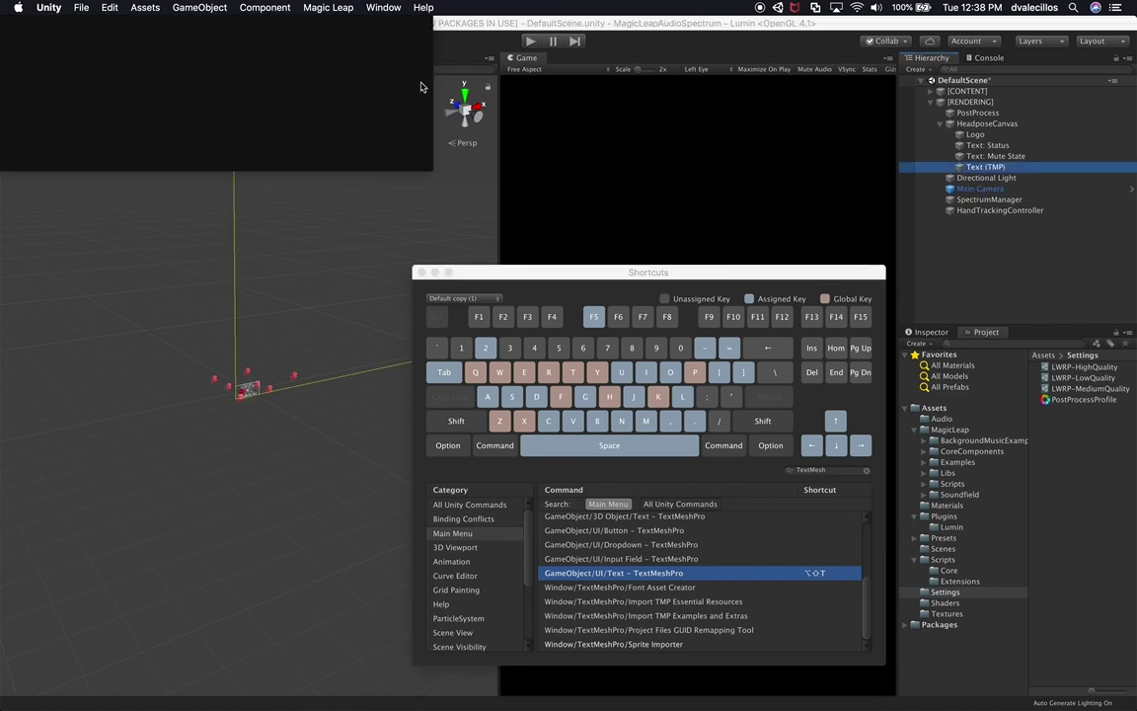
pyautogui.hotkey('alt', 'shift', 't')
pyautogui.hotkey('alt', 'shift', 't')
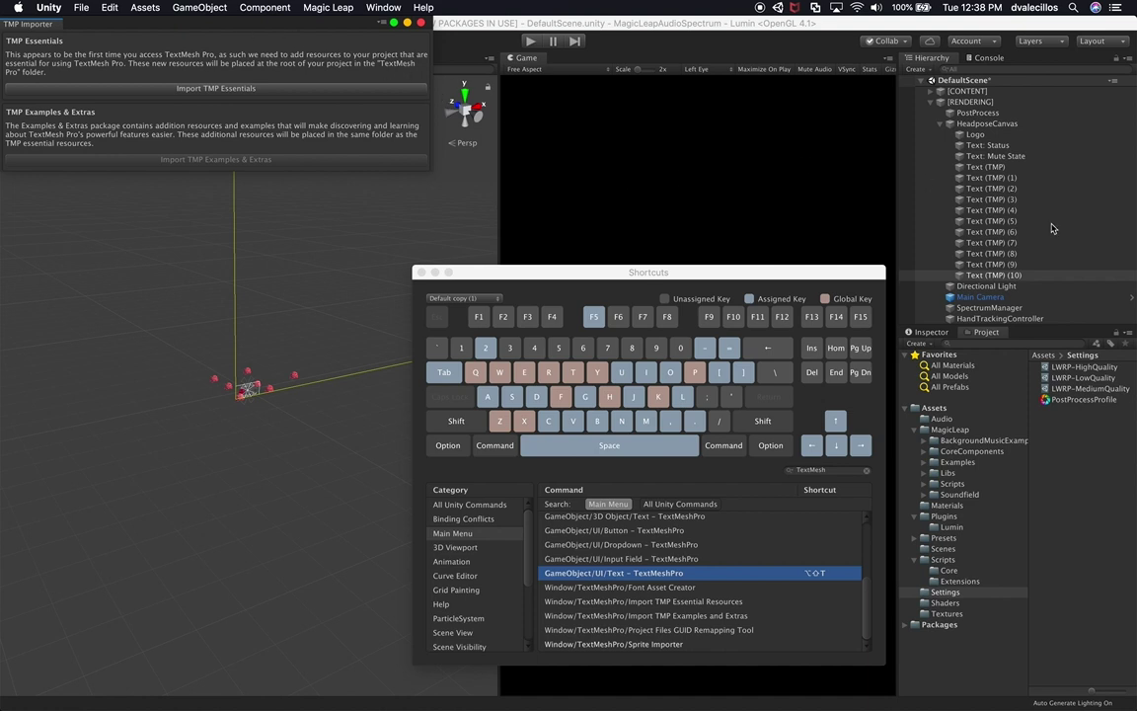
# Dismiss the TMP Importer and delete all the Text (TMP) objects from HeadposeCanvas.
pyautogui.click(421, 23)
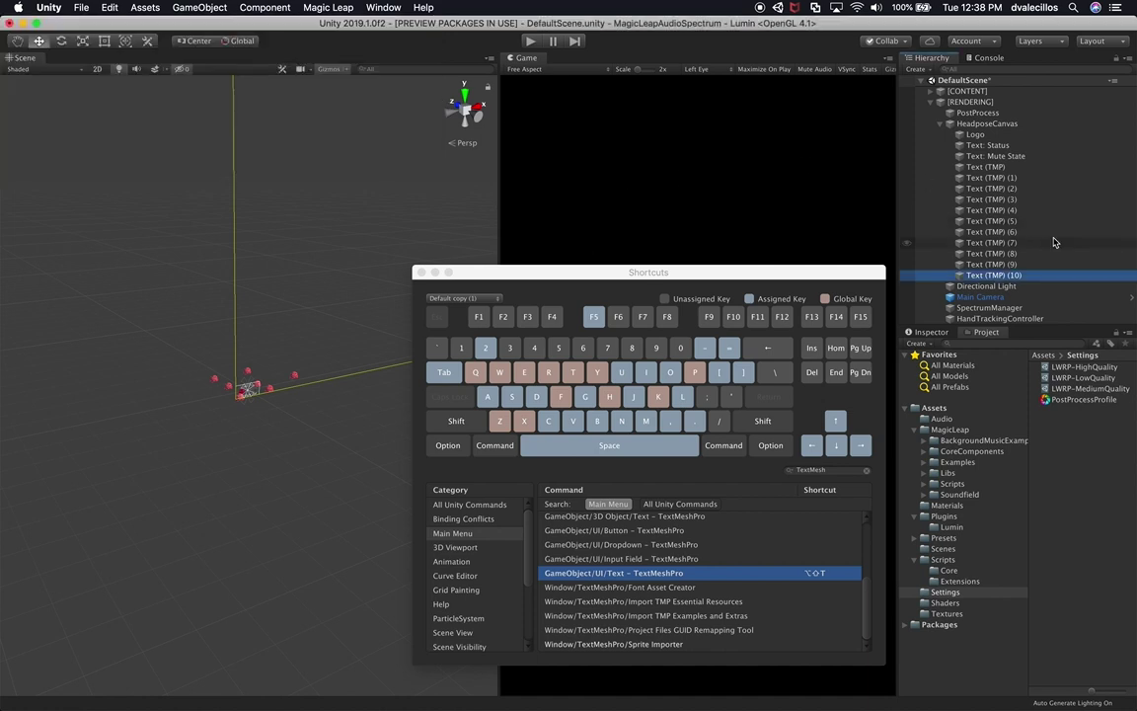
pyautogui.keyDown('shift'); pyautogui.click(1020, 169); pyautogui.keyUp('shift')
pyautogui.press('super+BackSpace')
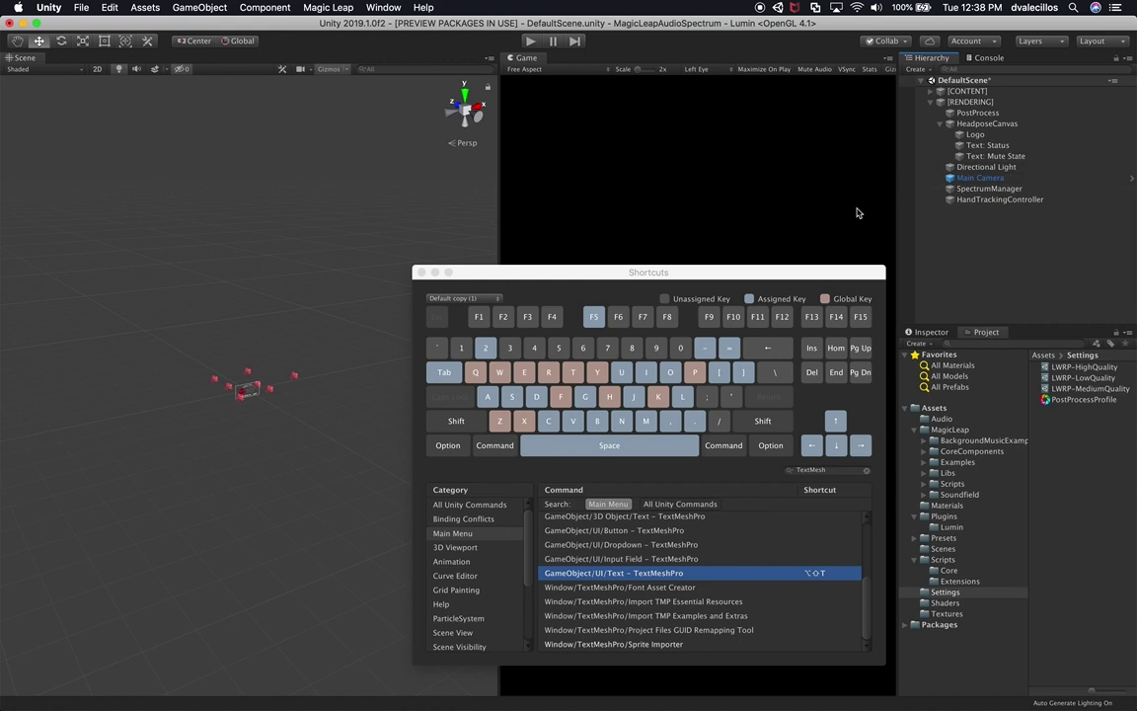
# Replace the TextMesh search in the Shortcuts manager with GameObject/UI.
pyautogui.click(756, 430)
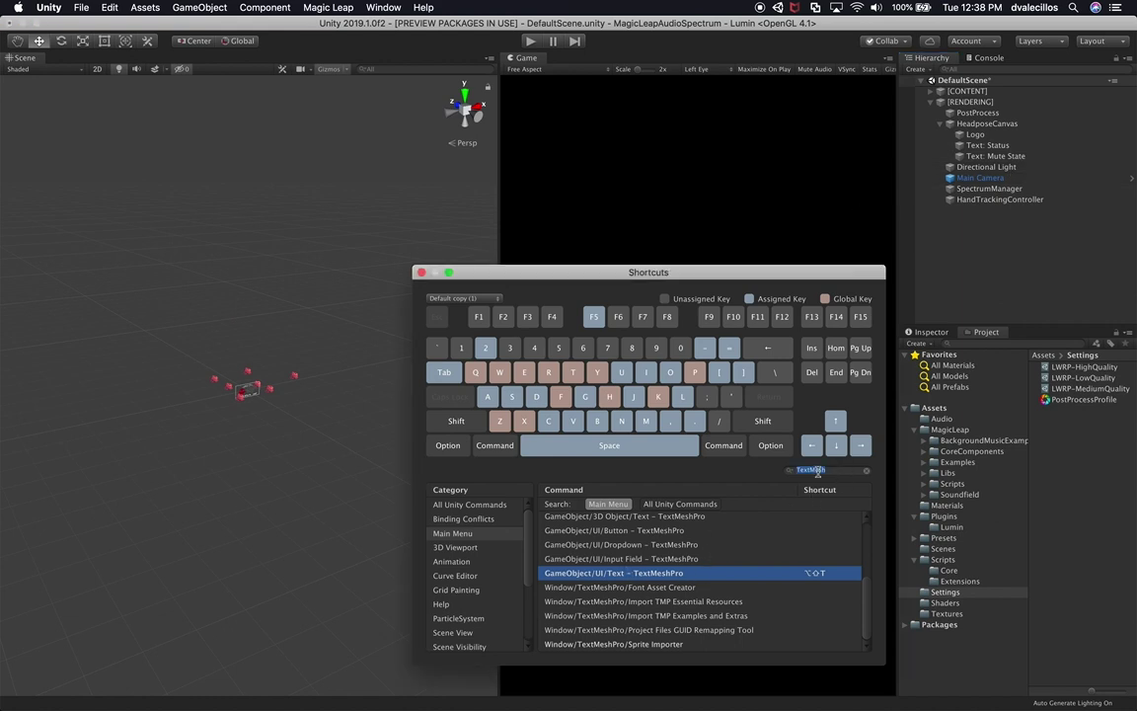
pyautogui.write('Game')
pyautogui.hotkey('shift', 'Right')
pyautogui.hotkey('shift', 'Right')
pyautogui.hotkey('shift', 'Right')
pyautogui.hotkey('shift', 'Right')
pyautogui.hotkey('shift', 'Right')
pyautogui.hotkey('shift', 'Right')
pyautogui.hotkey('shift', 'Right')
pyautogui.hotkey('shift', 'Right')
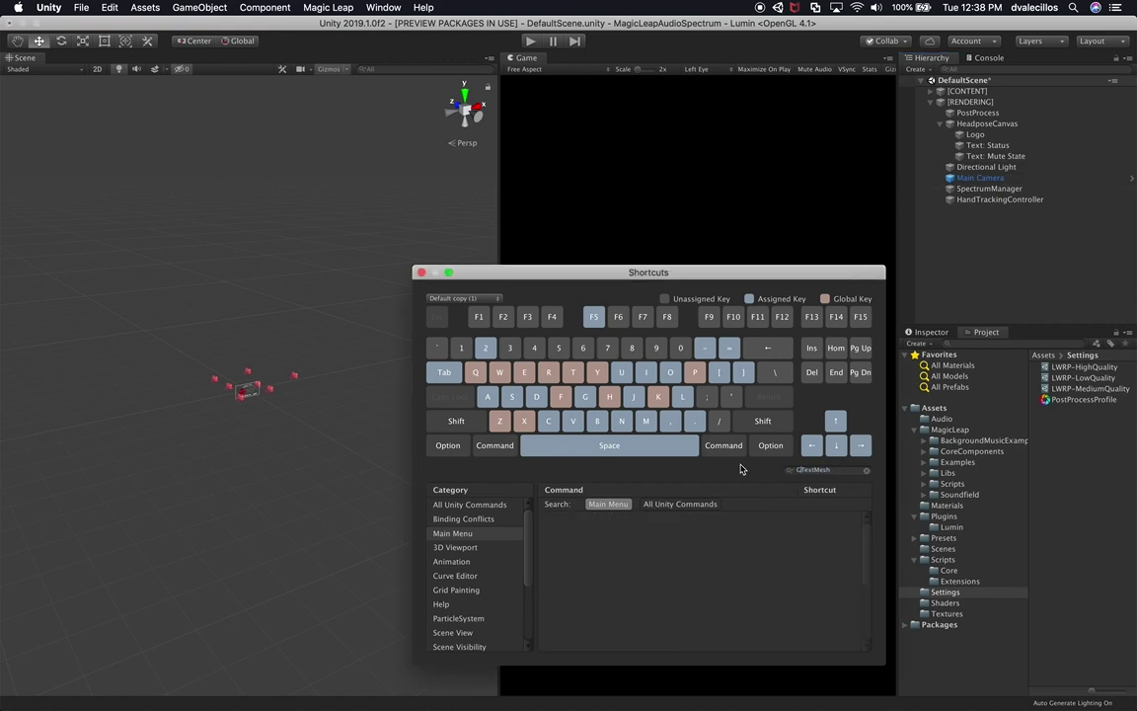
pyautogui.press('BackSpace')
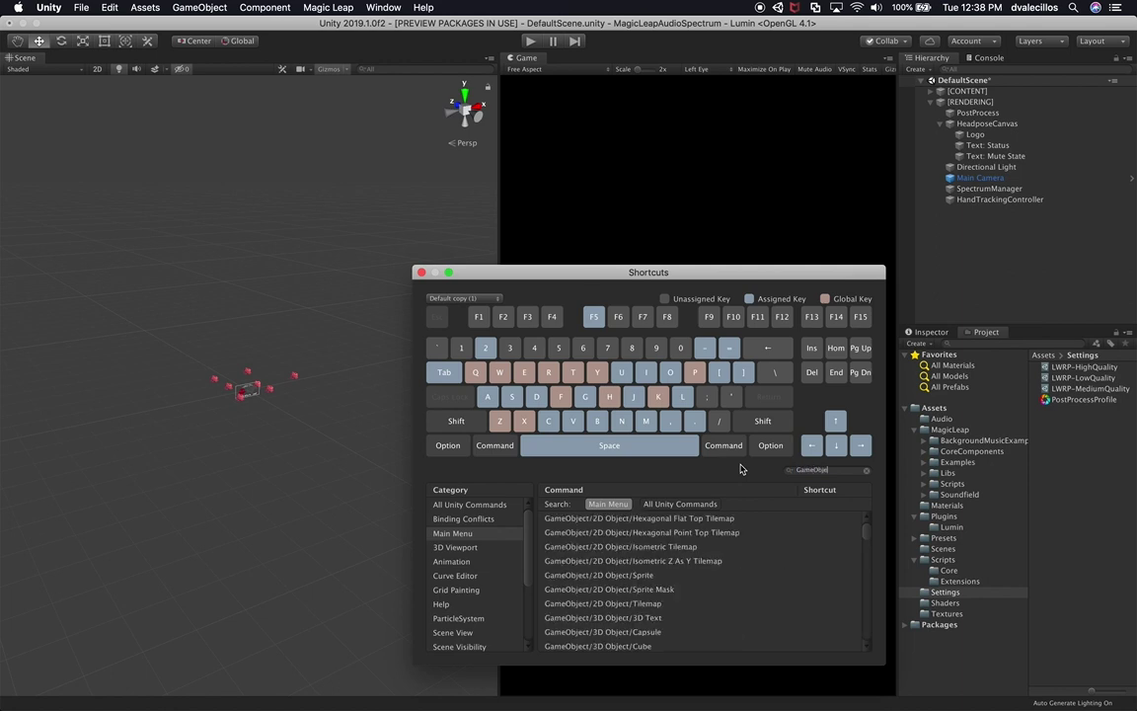
pyautogui.write('Object/UI')
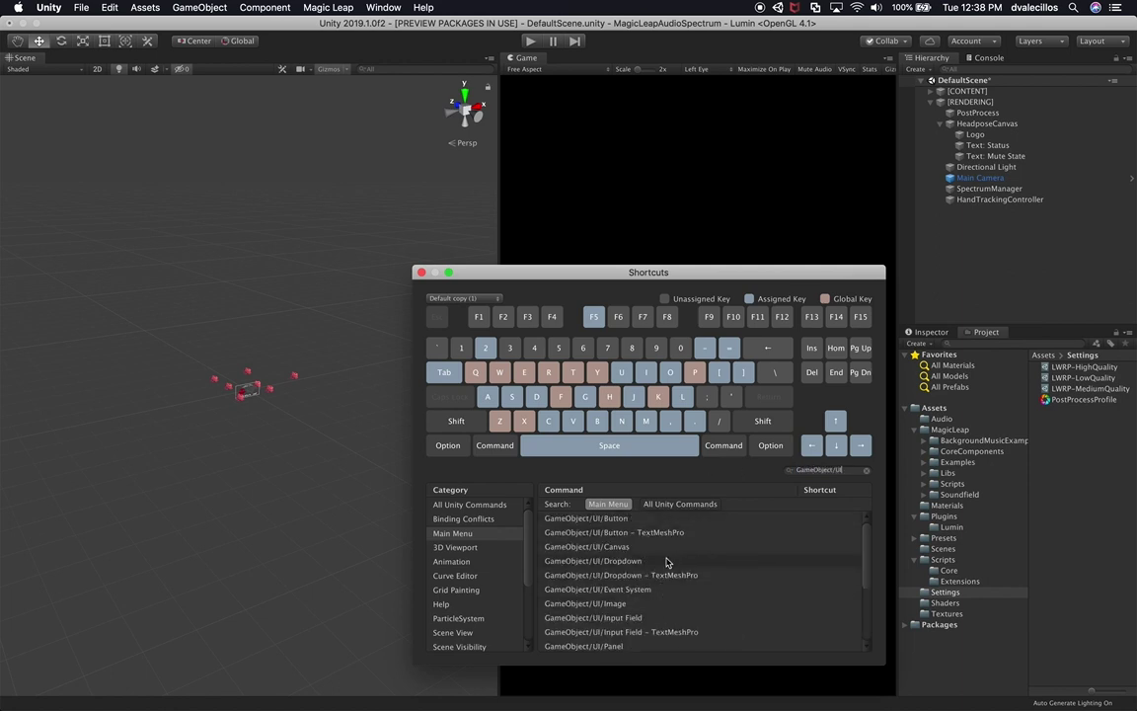
# Assign Option+Shift+I to the GameObject/UI/Image command and Option+Shift+D to GameObject/UI/Dropdown.
pyautogui.click(673, 603)
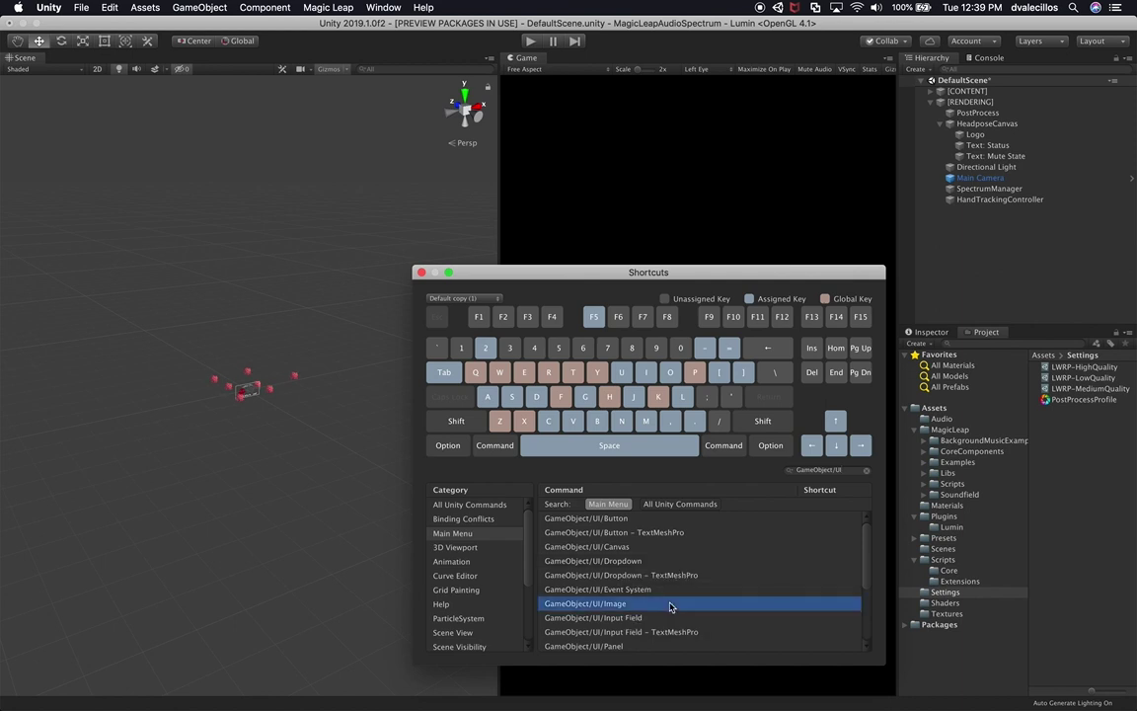
pyautogui.doubleClick(813, 601)
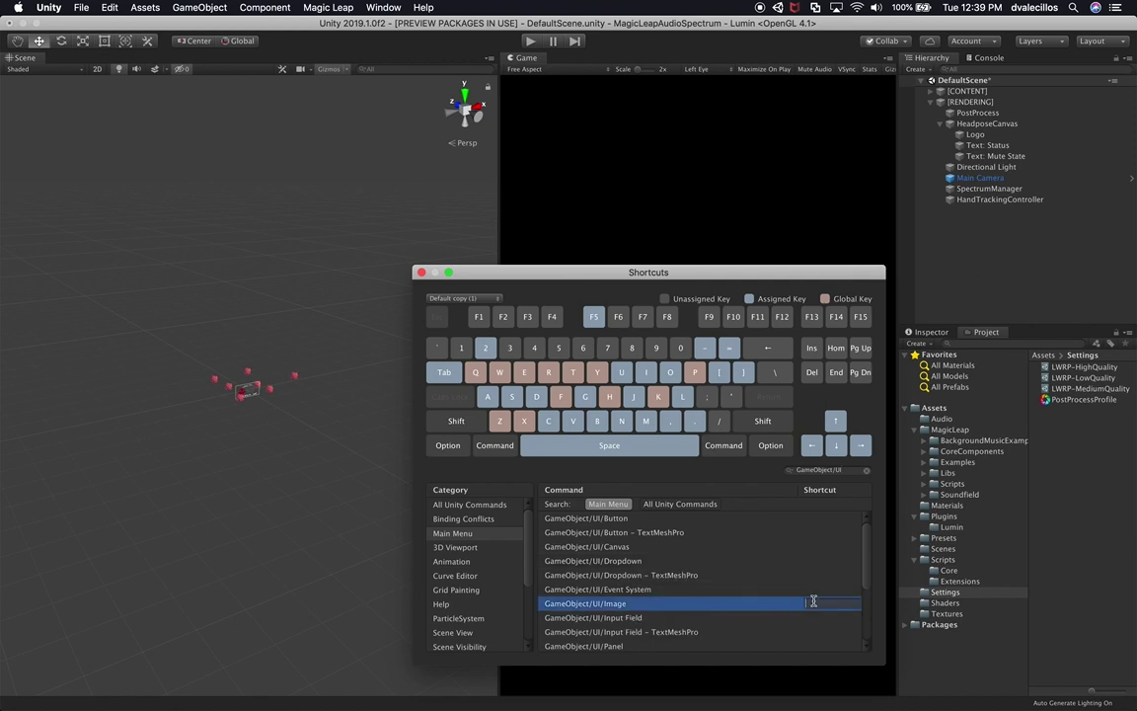
pyautogui.press('alt+super')
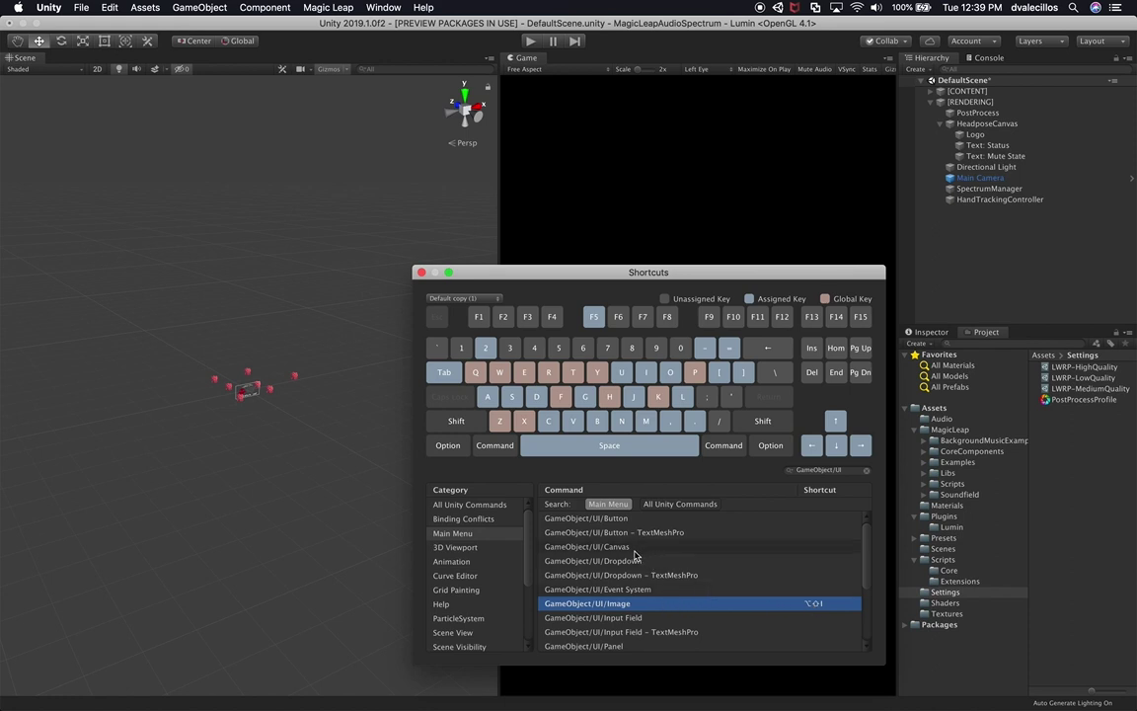
pyautogui.doubleClick(825, 563)
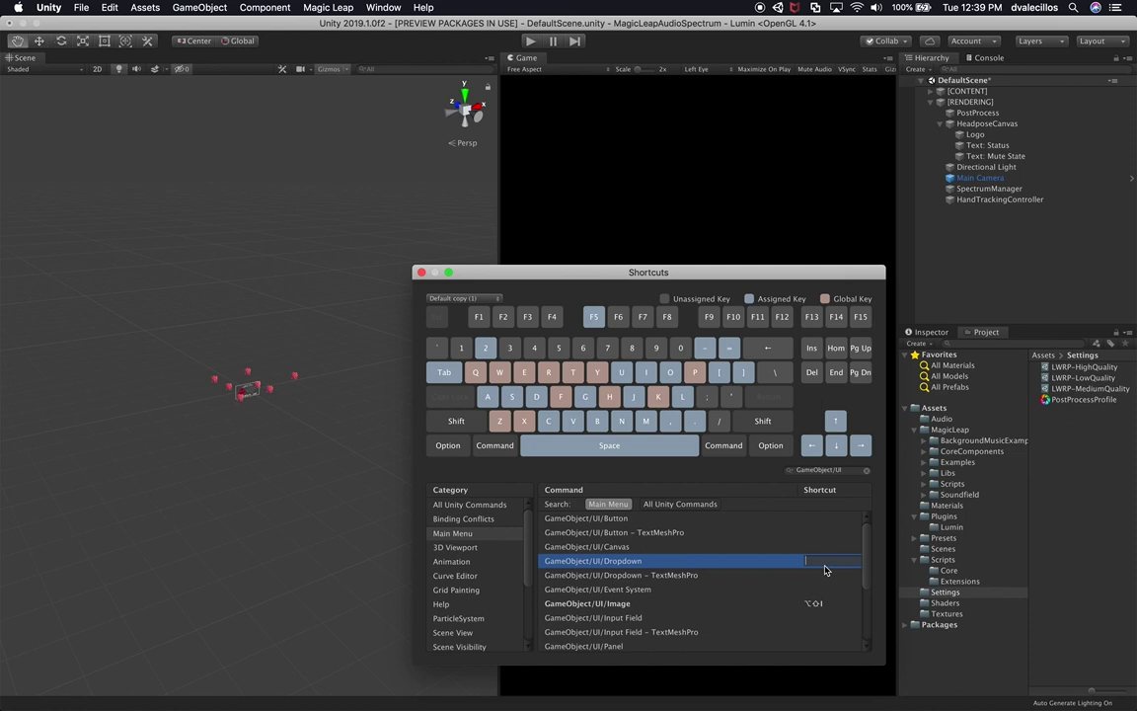
pyautogui.hotkey('alt', 'shift', 'd')
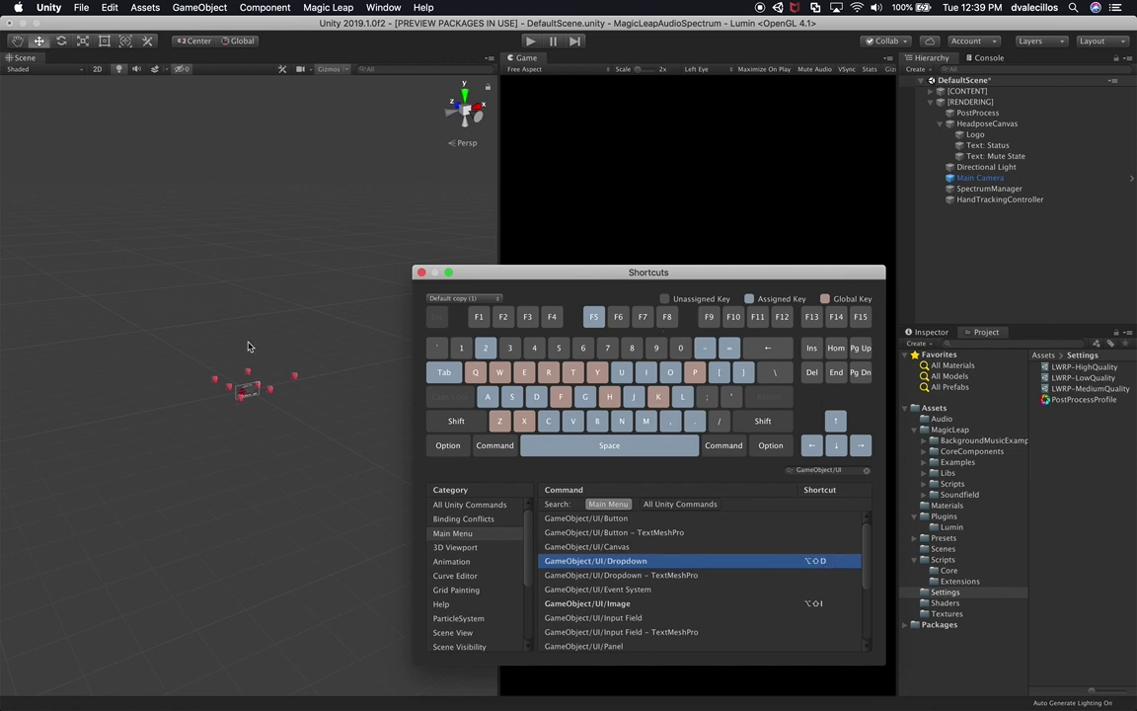
# Try out the Option+Shift+I shortcut by adding six Image objects under HeadposeCanvas.
pyautogui.hotkey('alt', 'shift', 'i')
pyautogui.hotkey('alt', 'shift', 'i')
pyautogui.hotkey('alt', 'shift', 'i')
pyautogui.hotkey('alt', 'shift', 'i')
pyautogui.hotkey('alt', 'shift', 'i')
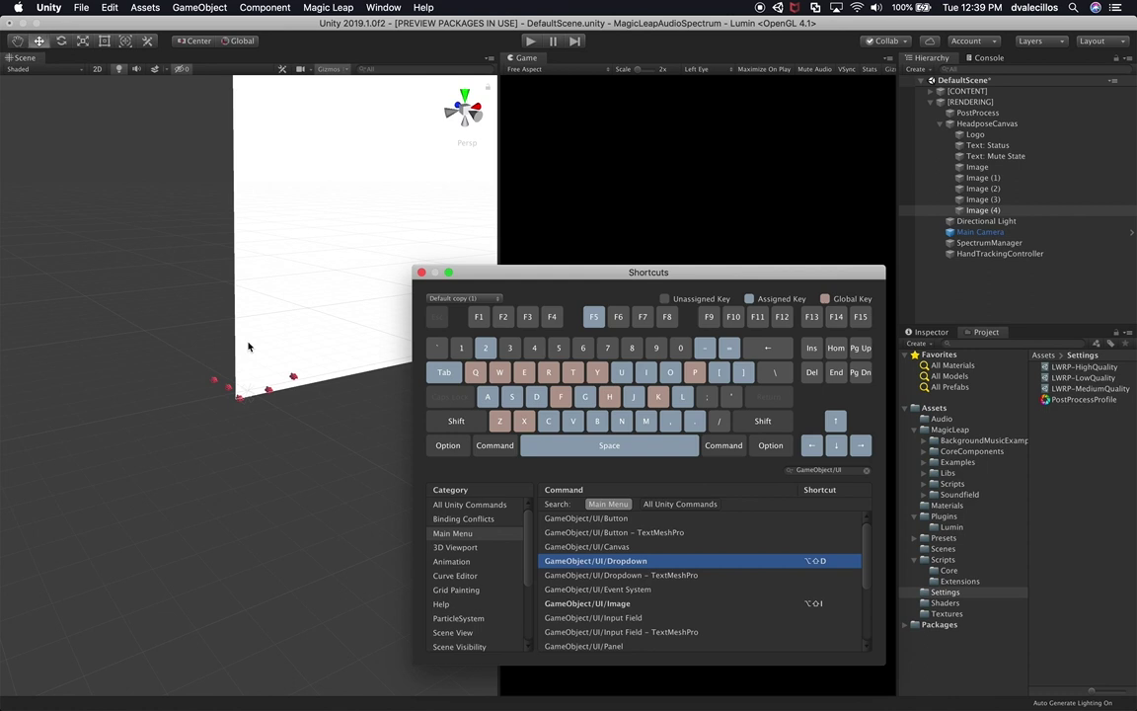
pyautogui.hotkey('alt', 'shift', 'i')
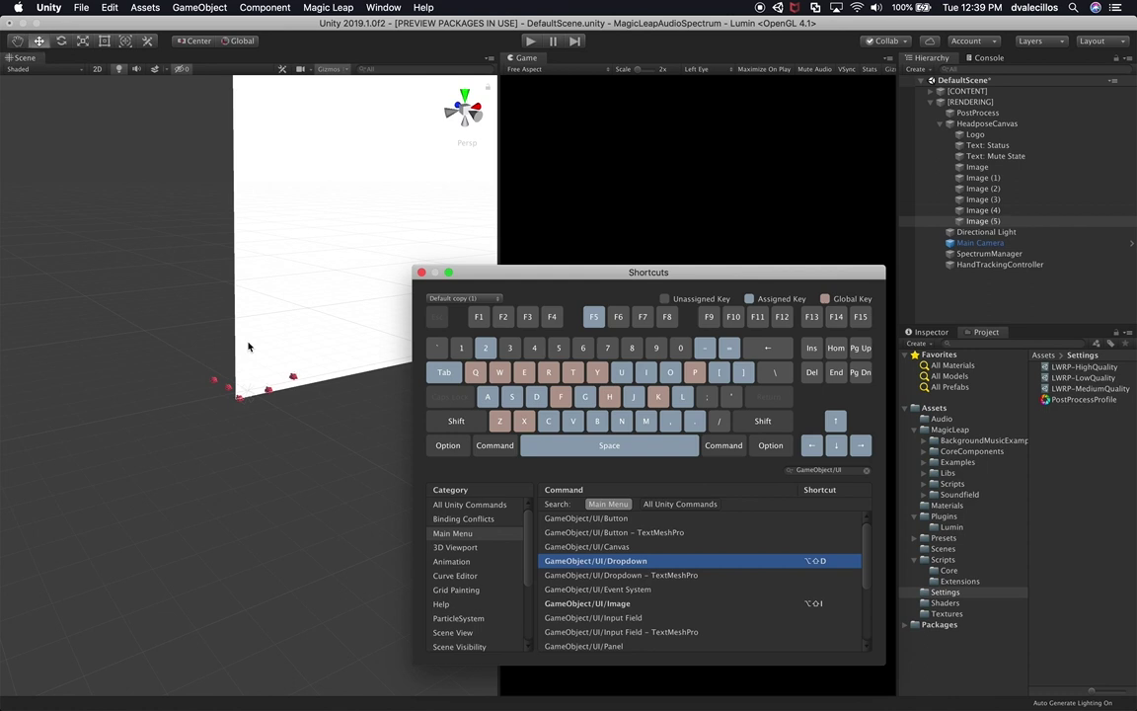
# Try out the Option+Shift+D shortcut by adding nine Dropdown objects under HeadposeCanvas.
pyautogui.hotkey('alt', 'shift', 'd')
pyautogui.hotkey('alt', 'shift', 'd')
pyautogui.hotkey('alt', 'shift', 'd')
pyautogui.hotkey('alt', 'shift', 'd')
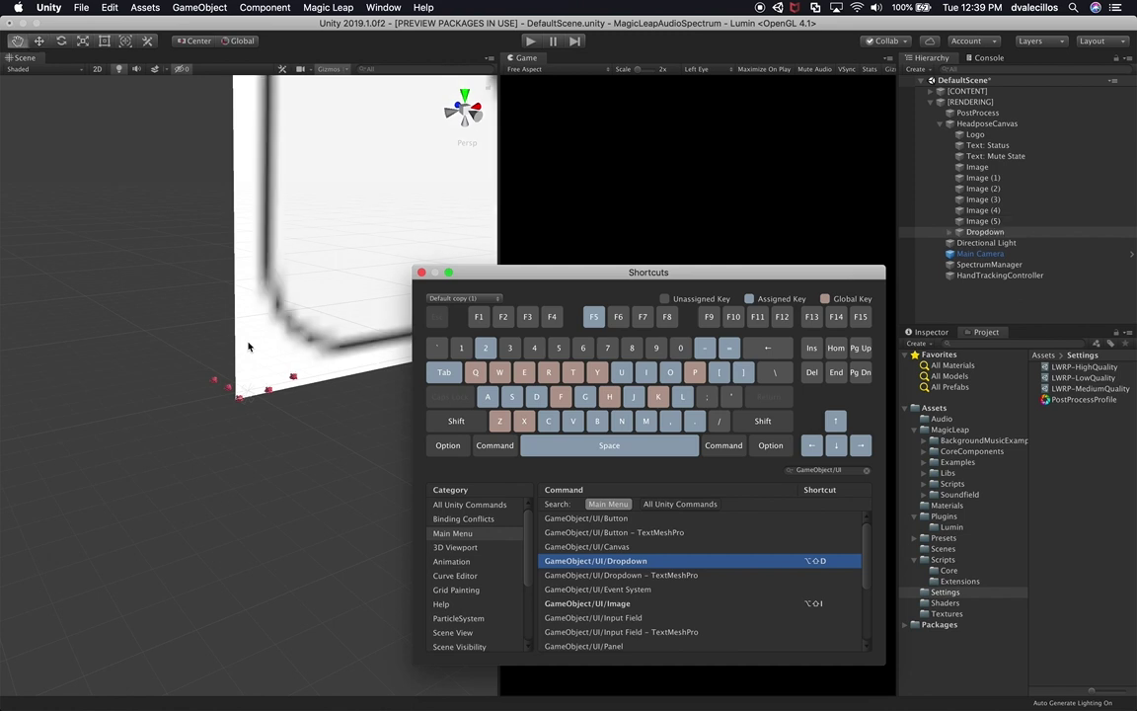
pyautogui.hotkey('alt', 'shift', 'd')
pyautogui.hotkey('alt', 'shift', 'd')
pyautogui.hotkey('alt', 'shift', 'd')
pyautogui.hotkey('alt', 'shift', 'd')
pyautogui.hotkey('alt', 'shift', 'd')
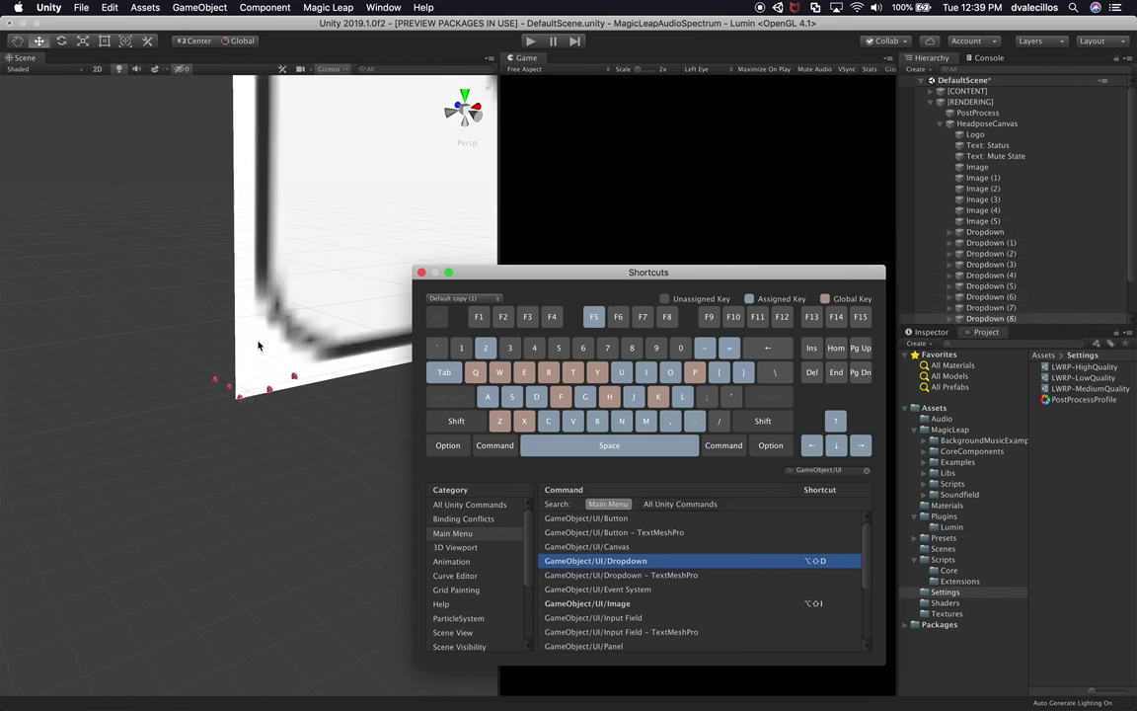
# Delete all the test Image and Dropdown objects from HeadposeCanvas and close the Shortcuts window.
pyautogui.keyDown('shift'); pyautogui.click(979, 179); pyautogui.keyUp('shift')
pyautogui.scroll(-2, 980, 197)
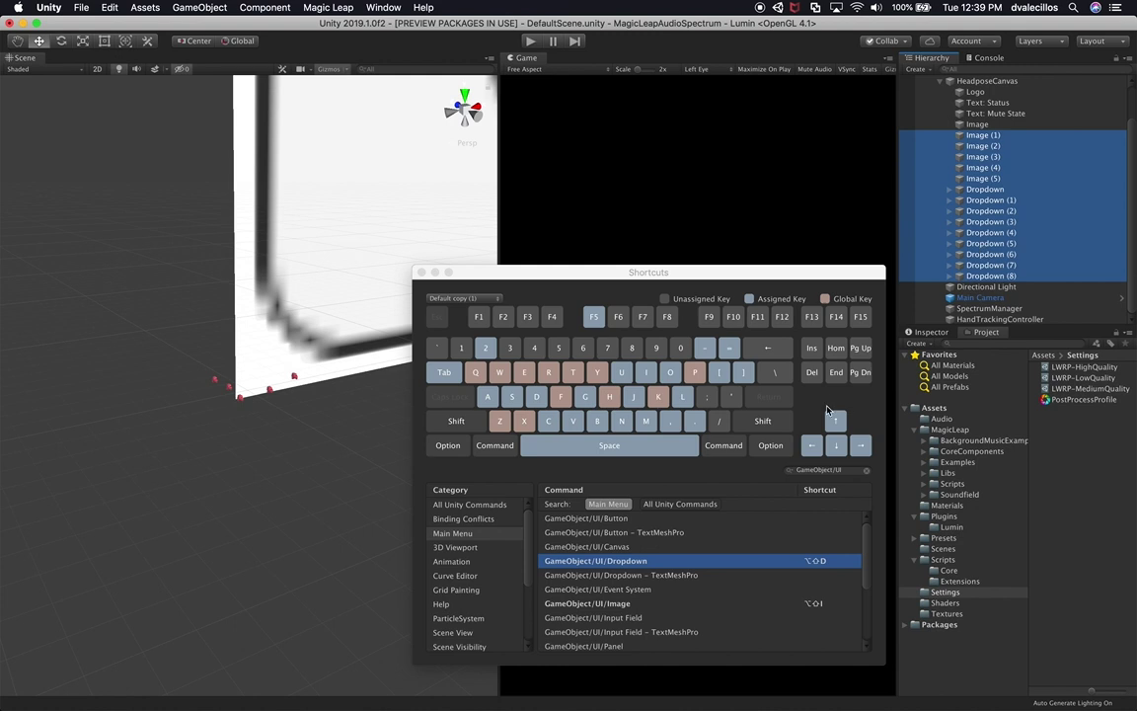
pyautogui.click(984, 189)
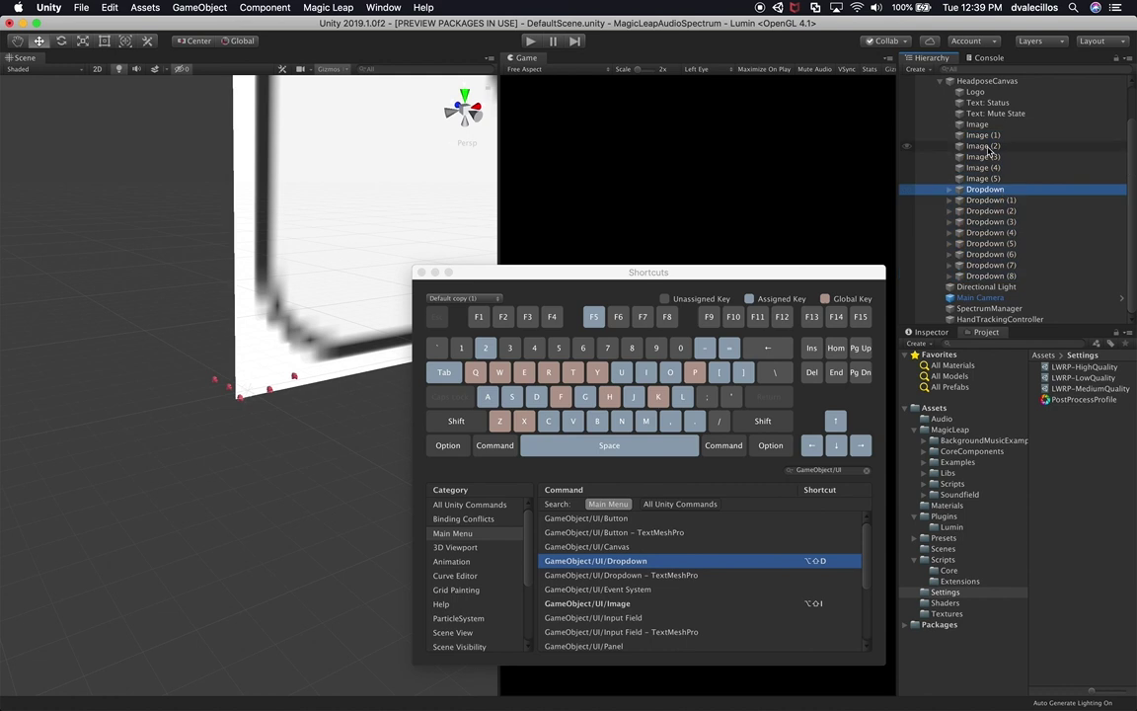
pyautogui.click(983, 134)
pyautogui.keyDown('shift'); pyautogui.click(1005, 277); pyautogui.keyUp('shift')
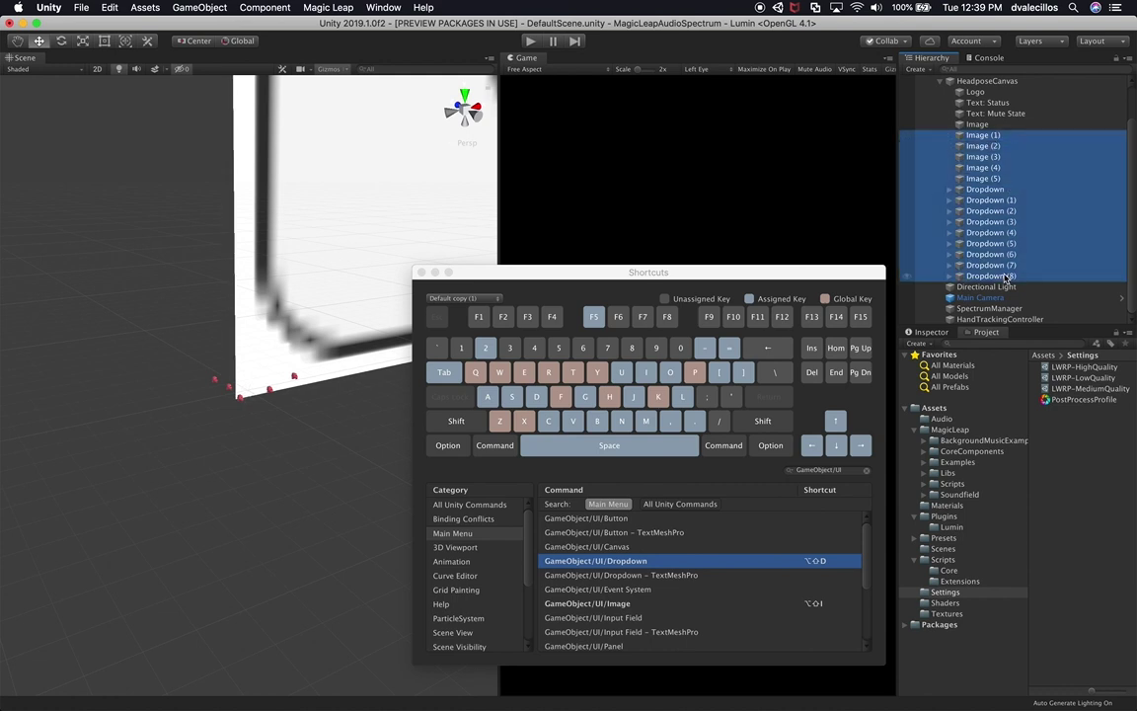
pyautogui.press('super+BackSpace')
pyautogui.click(997, 168)
pyautogui.press('super+BackSpace')
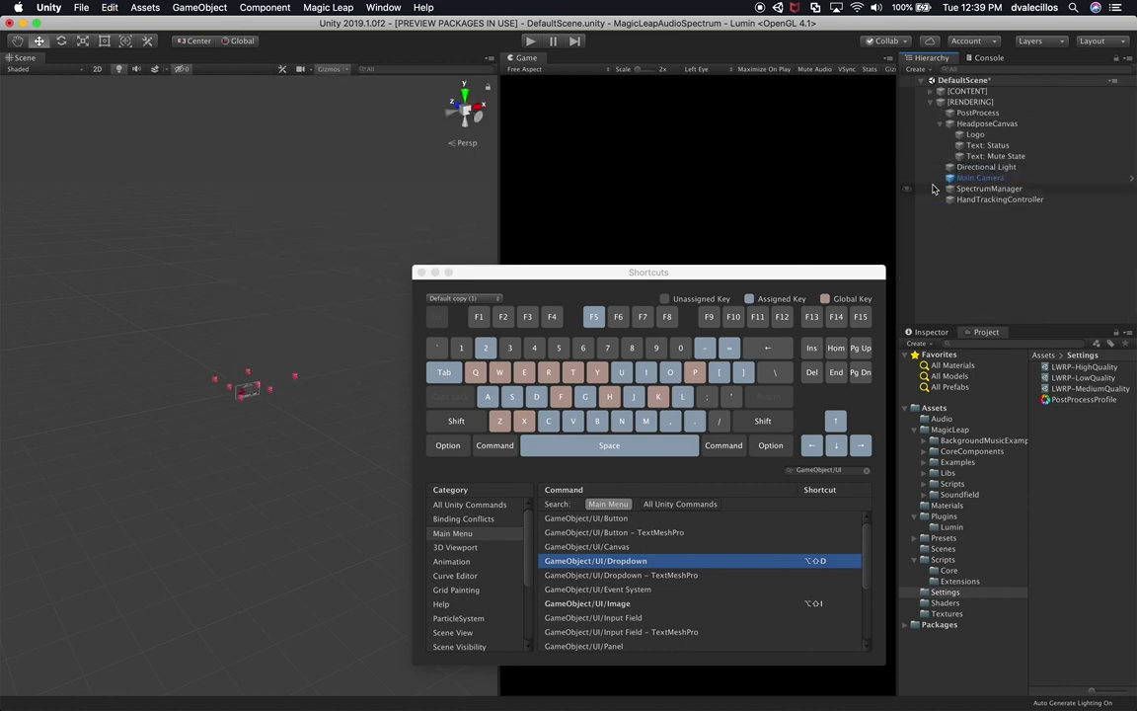
pyautogui.click(421, 272)
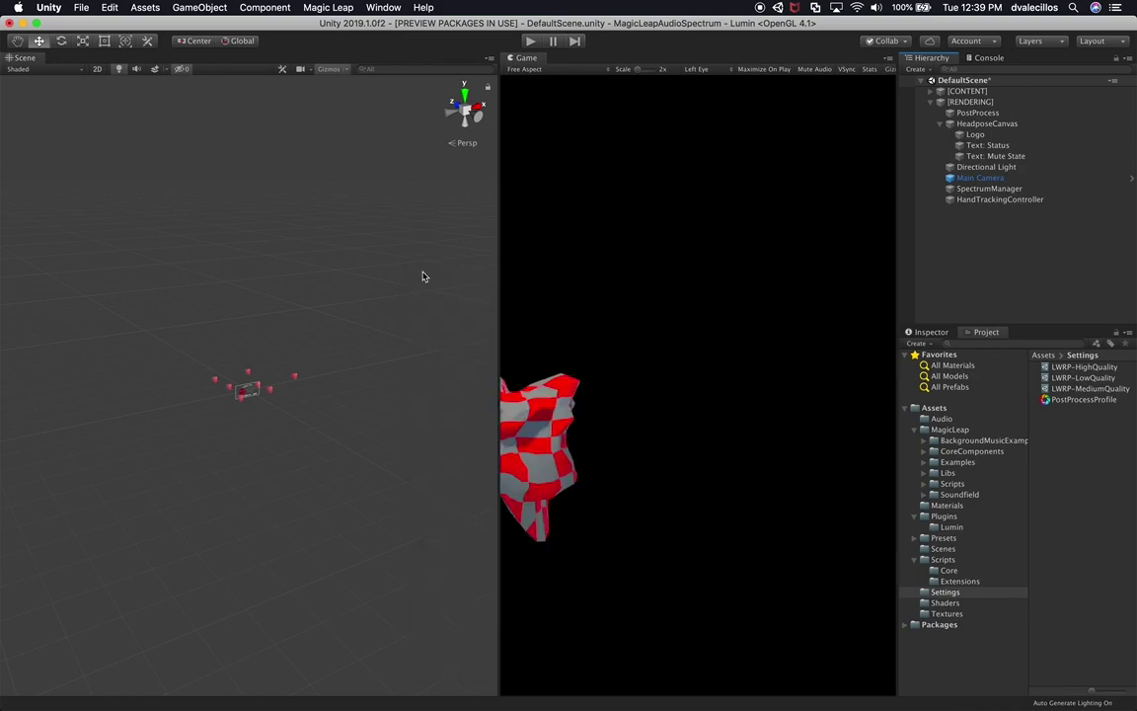